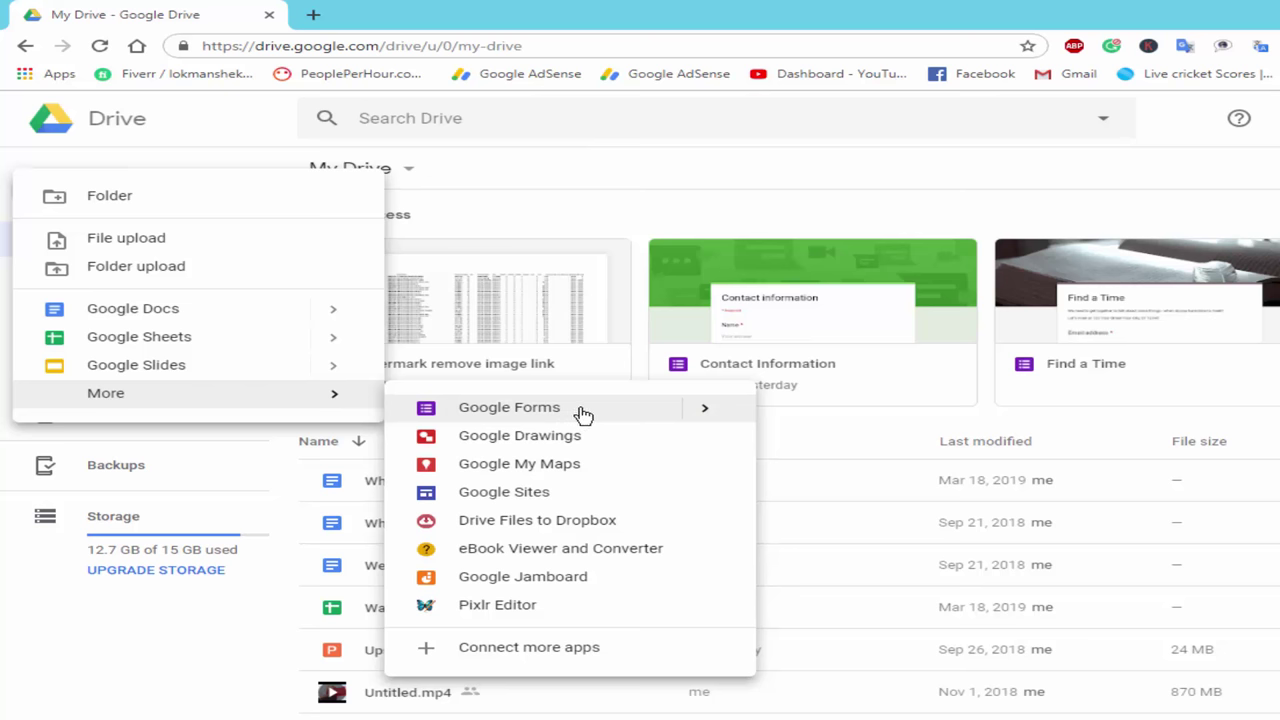
Step: Create a blank Google Form from the Forms template gallery
mouse_move(709, 411)
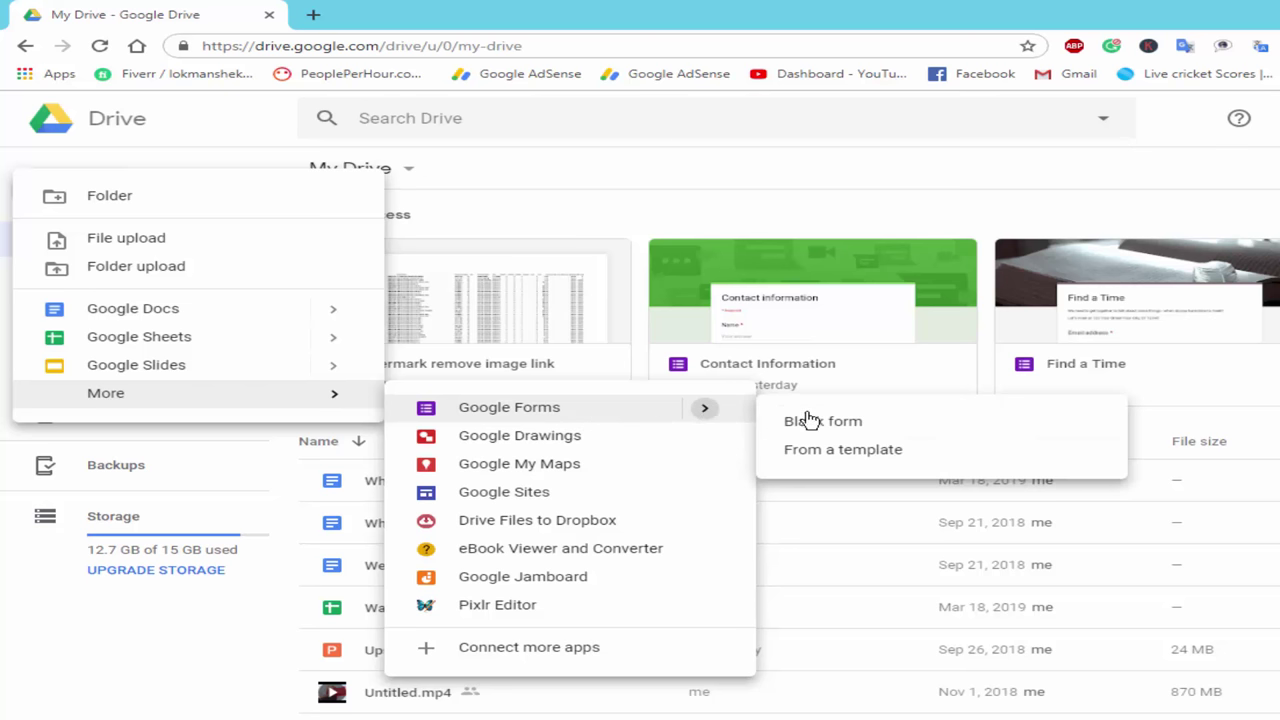
click(838, 451)
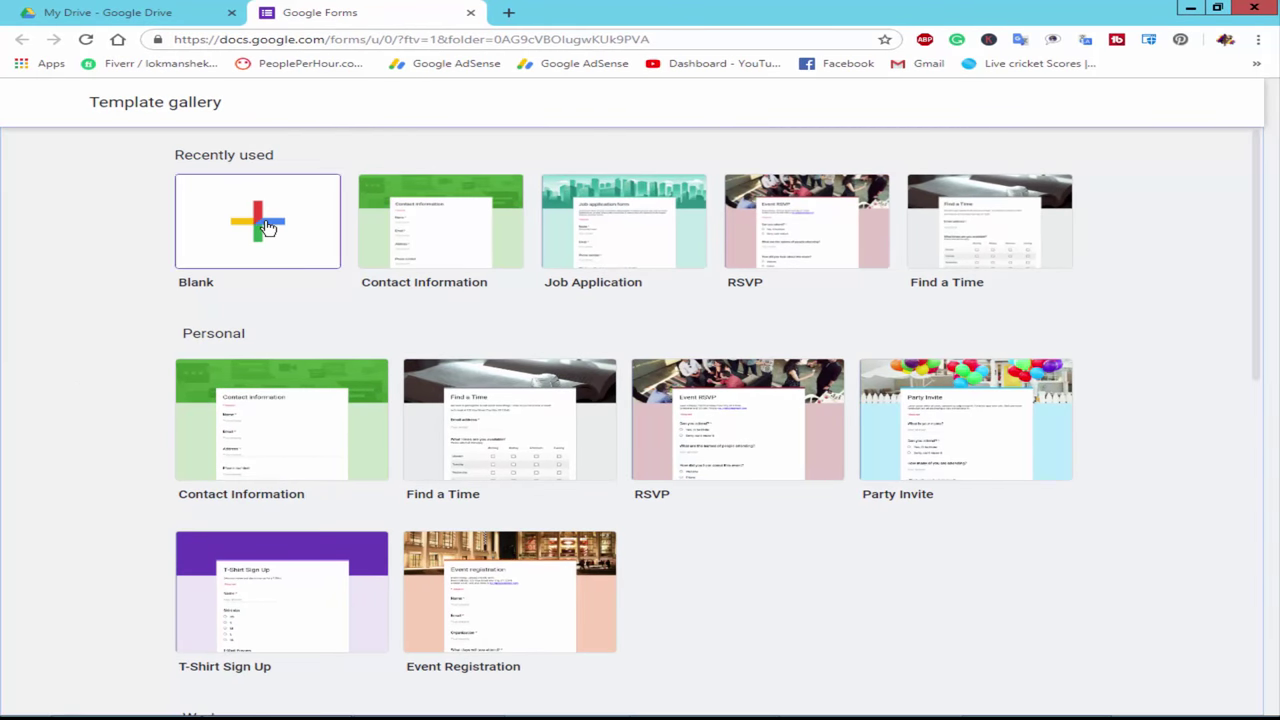
click(267, 228)
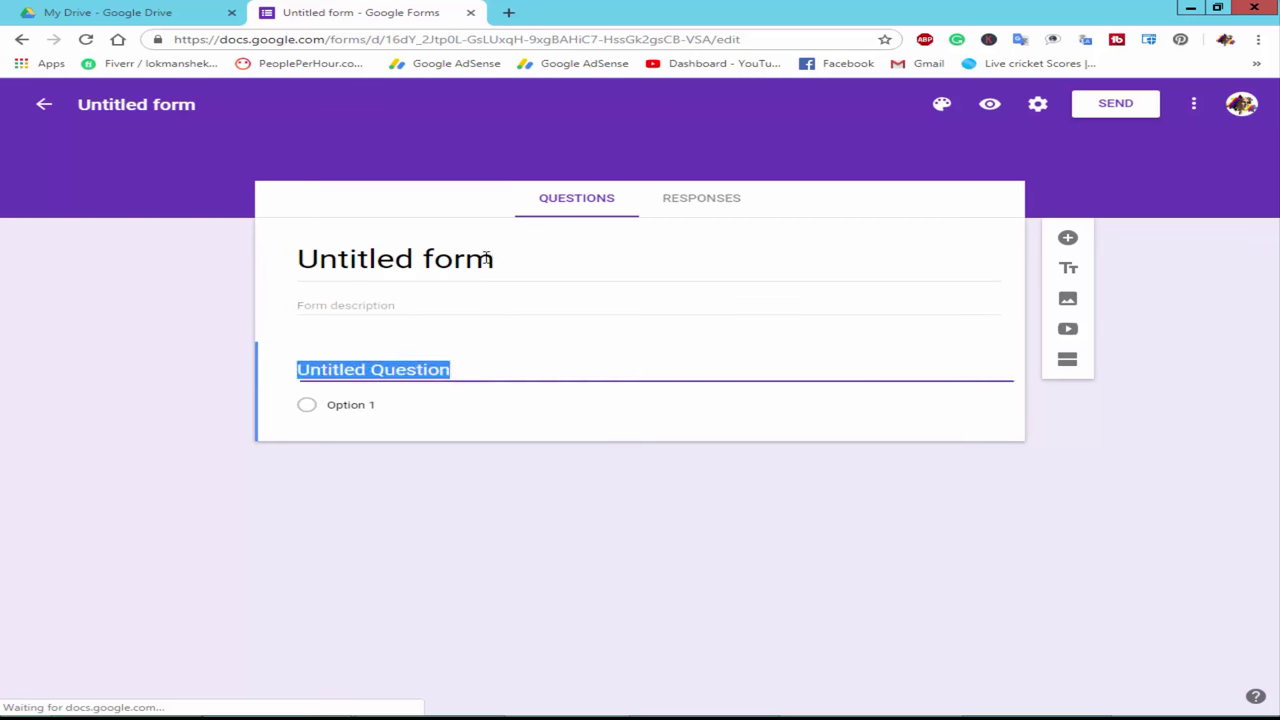
Step: Title the form "Registration Form"
click(502, 259)
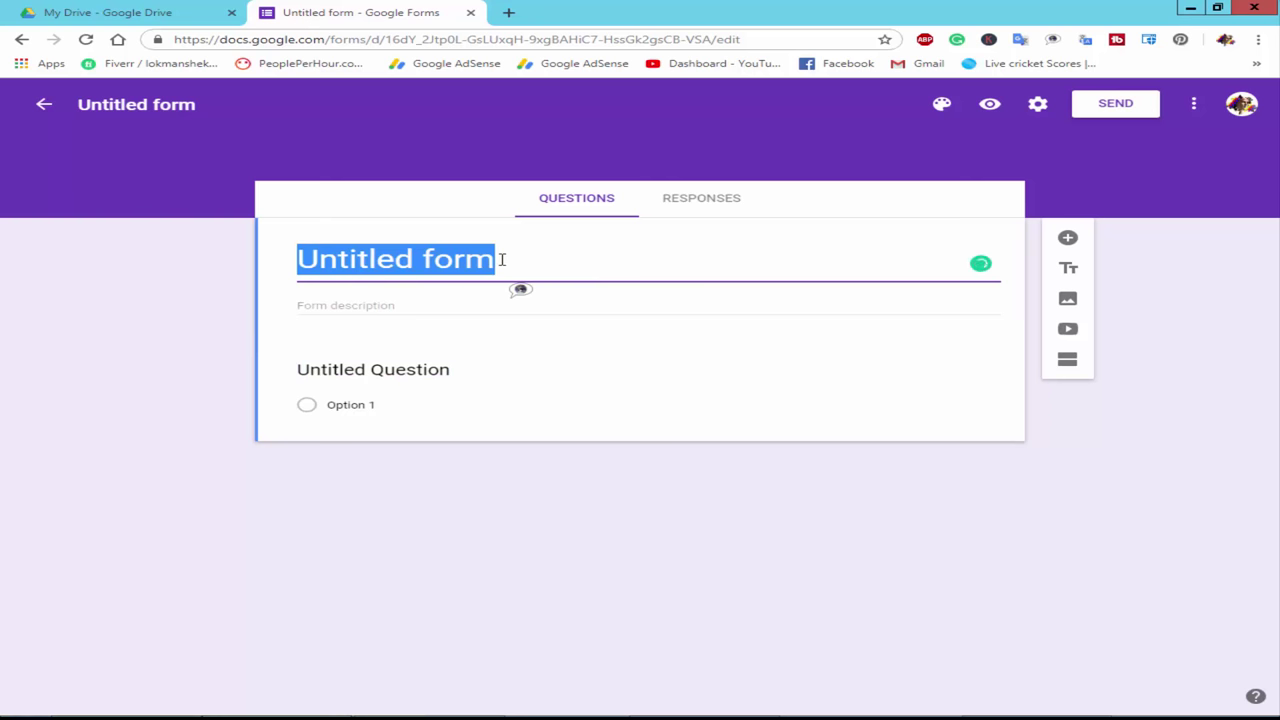
text(Registr)
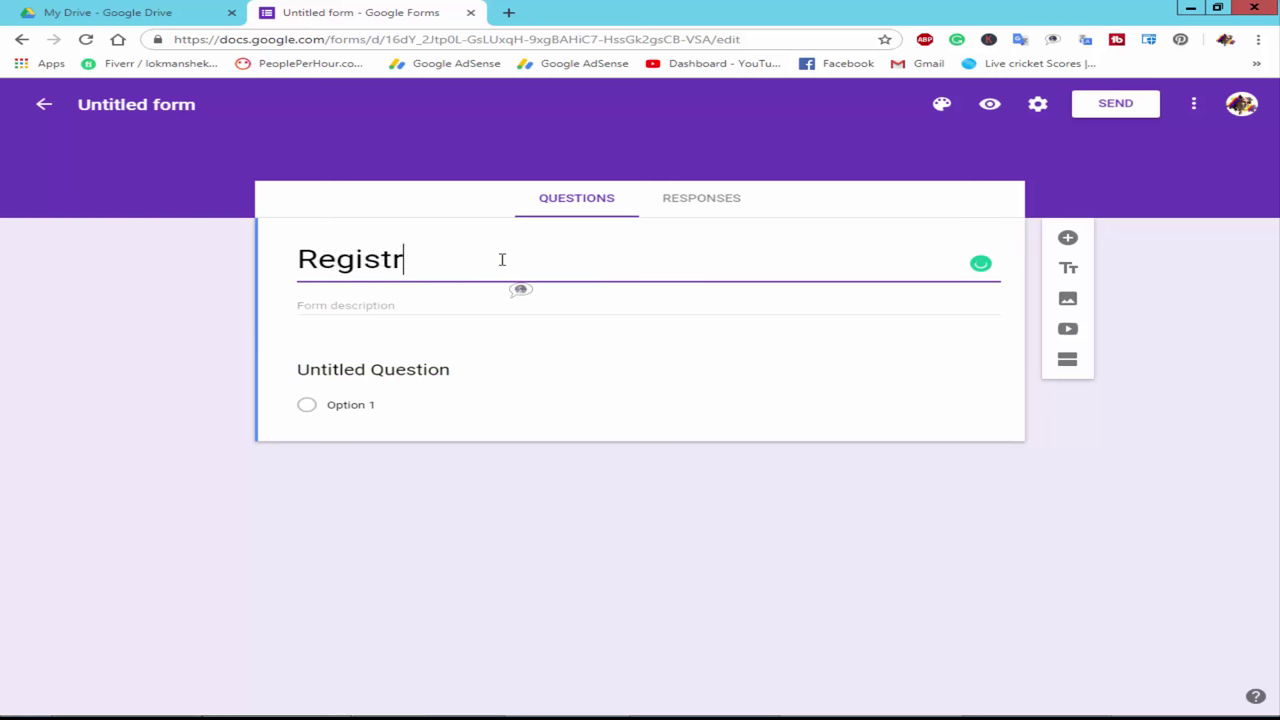
text(ation Form)
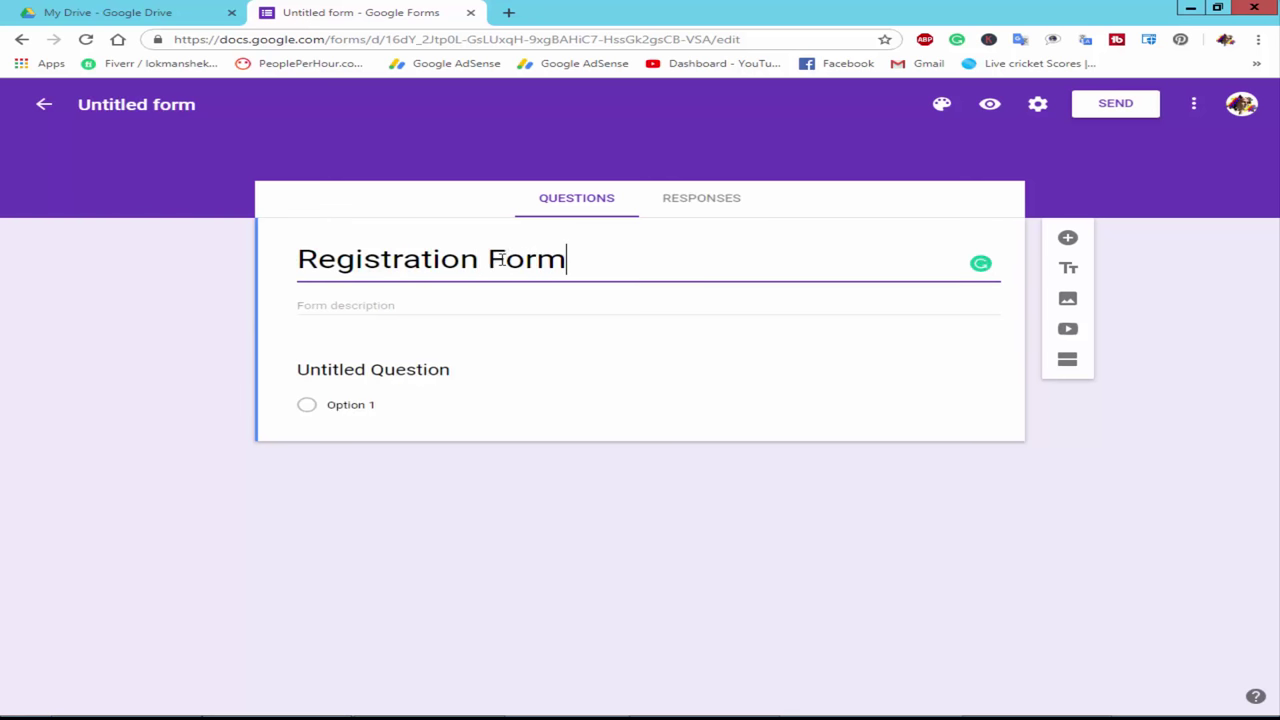
Step: Rename the untitled question "First Name" as a short-answer question and make it required
click(490, 406)
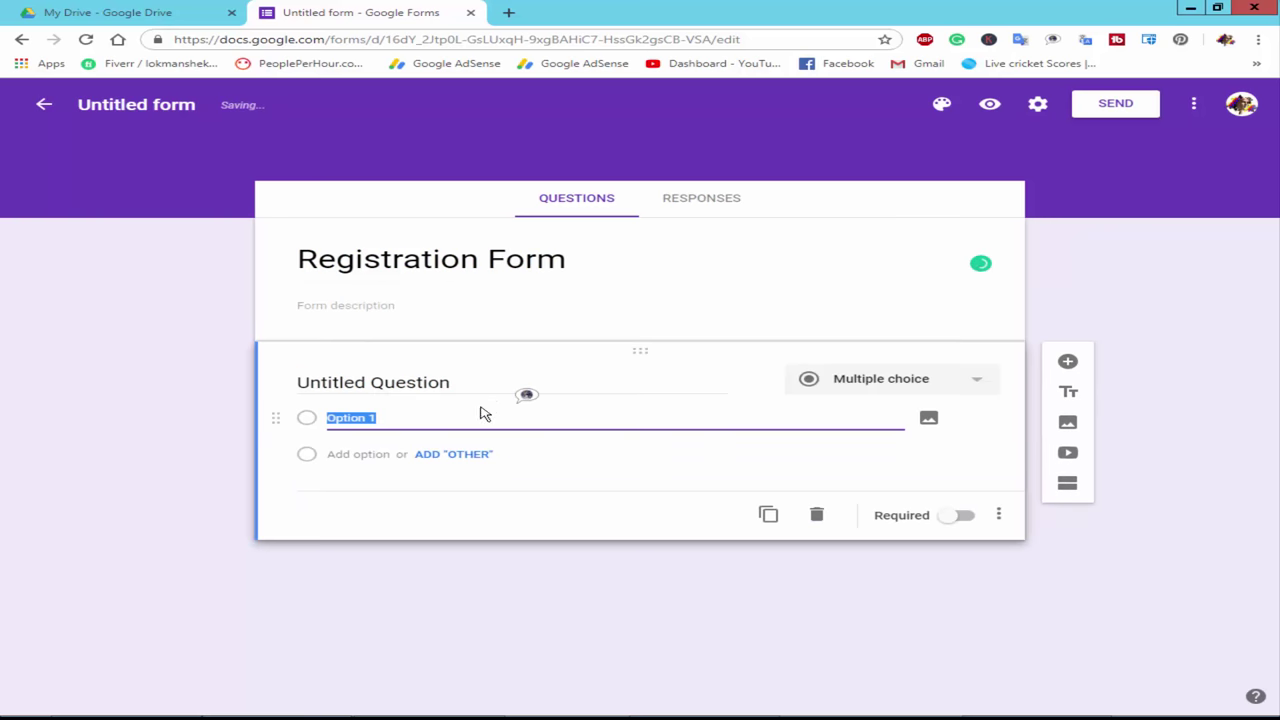
click(421, 377)
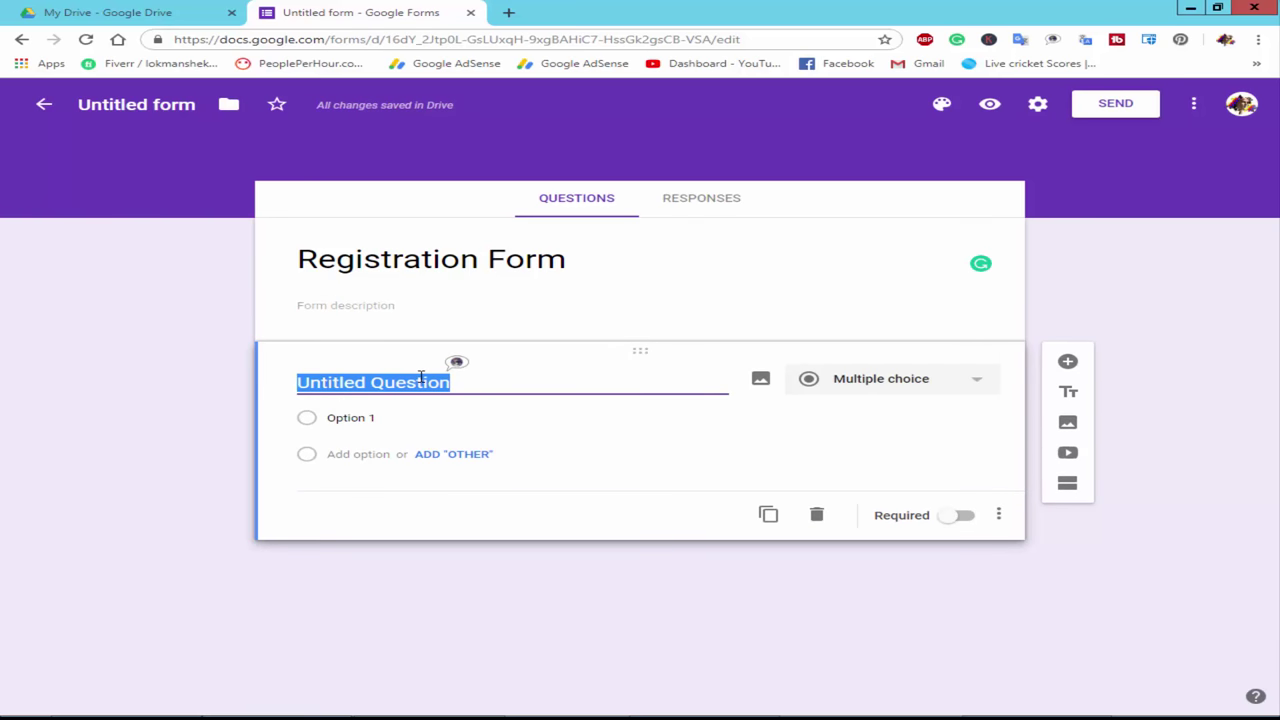
text(First Name)
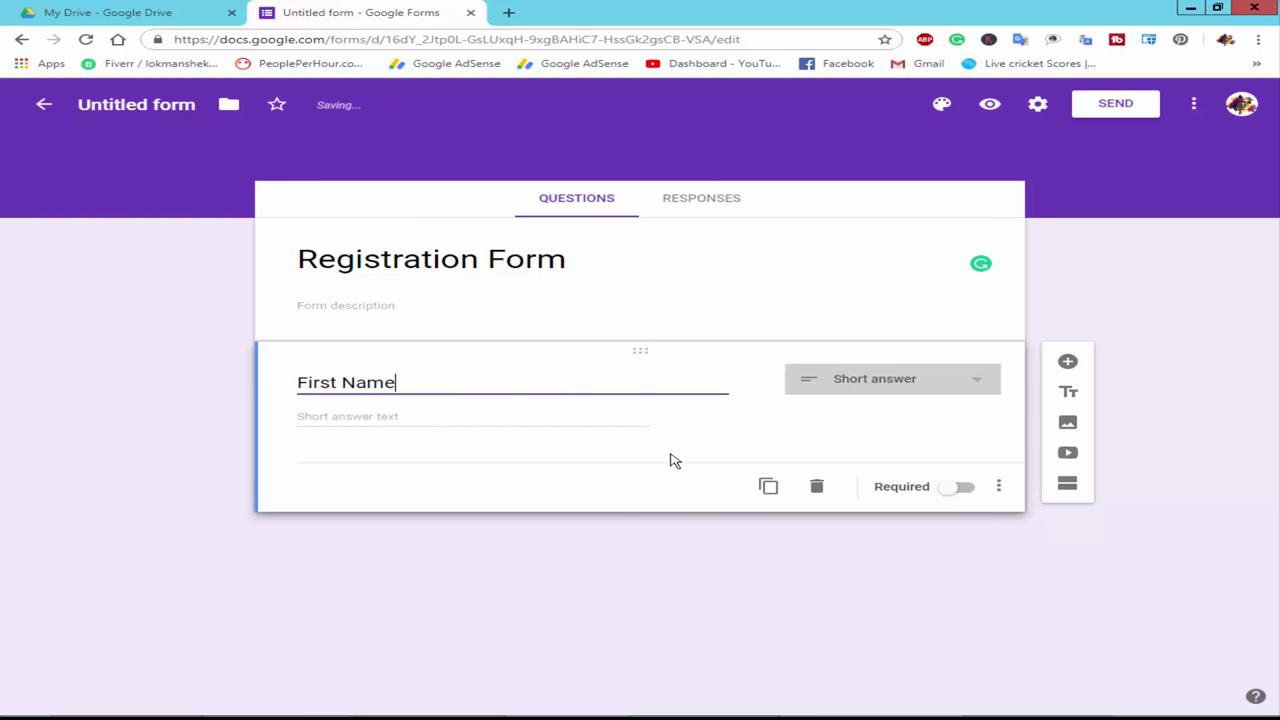
click(966, 489)
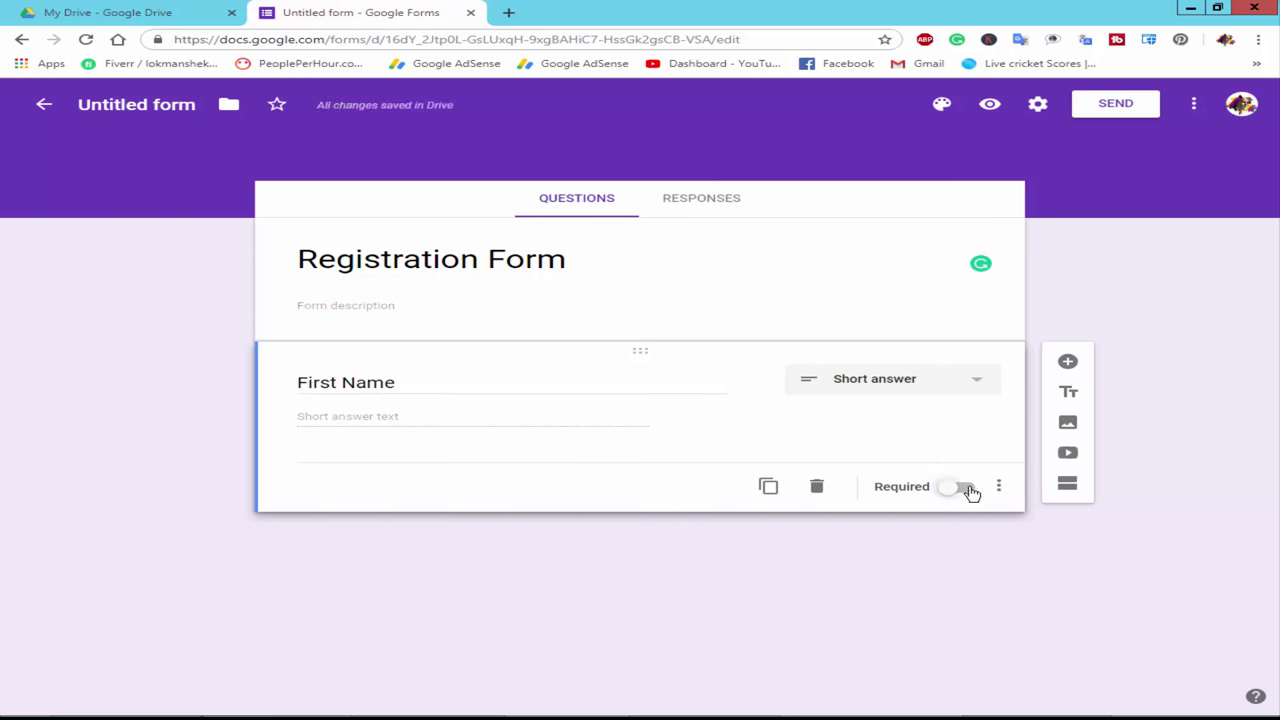
Step: Add a short-answer question titled "Last Name" and make it required
click(1067, 361)
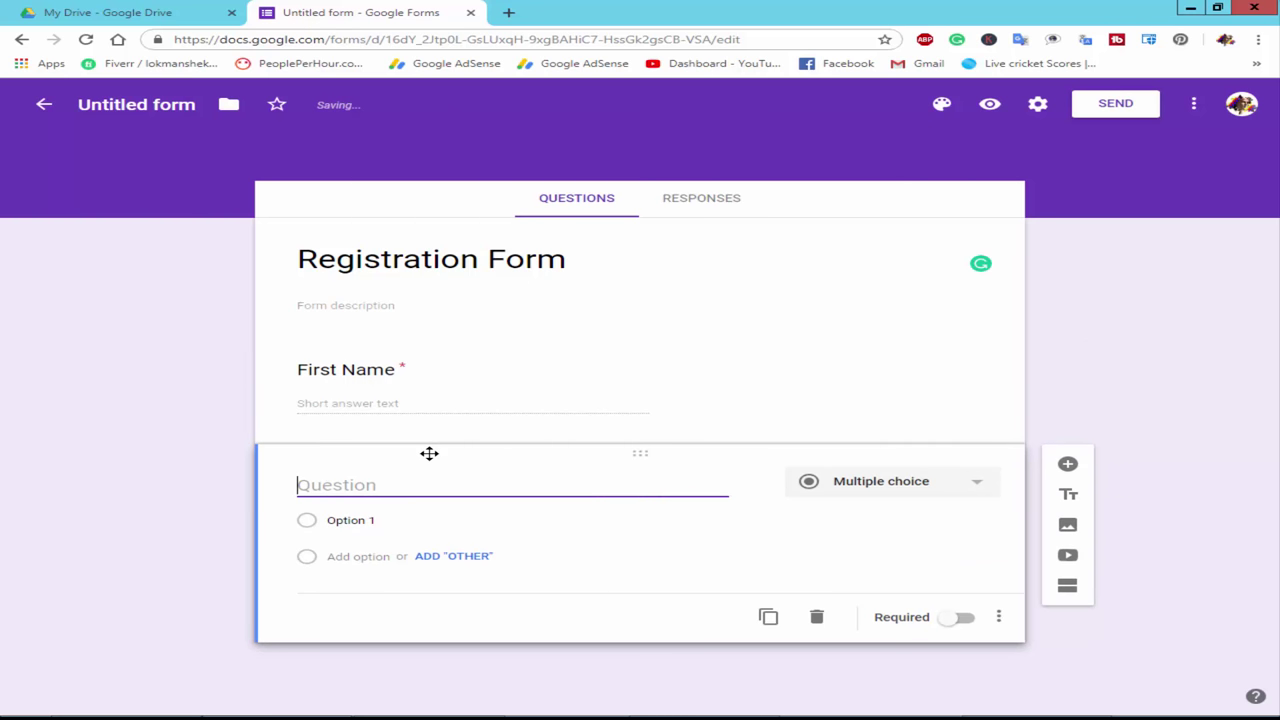
text(Last Name)
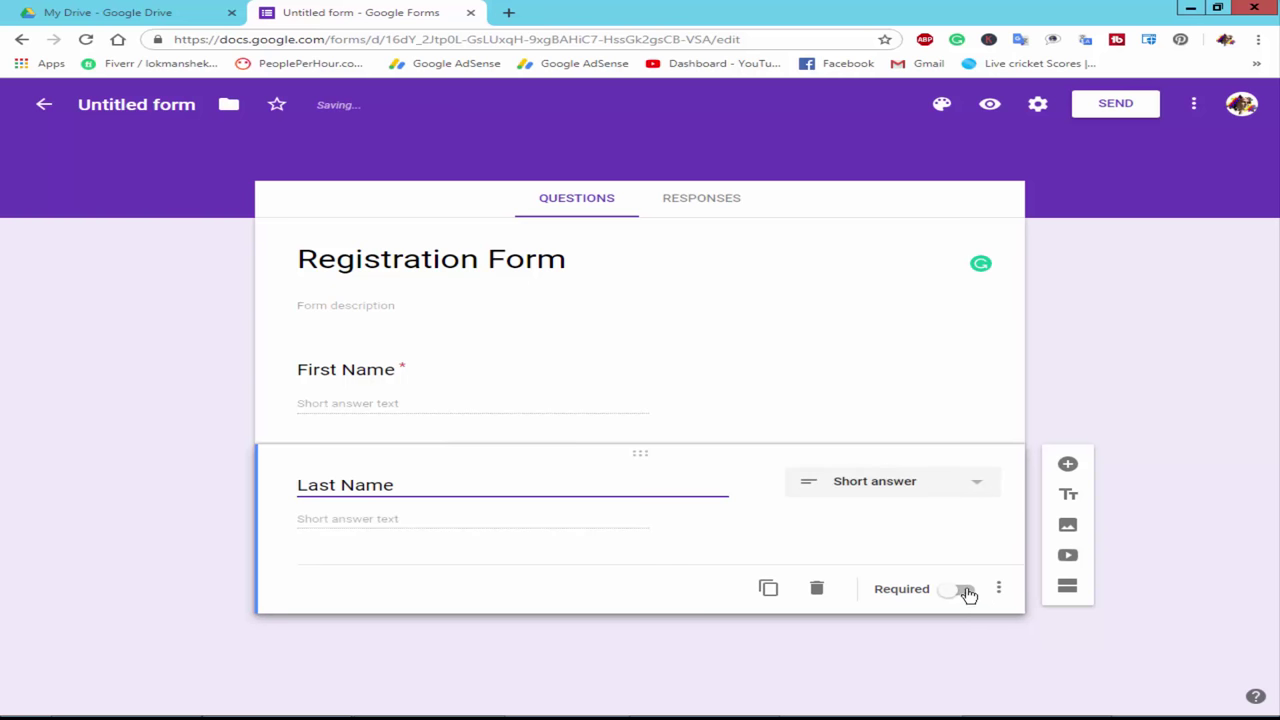
click(963, 589)
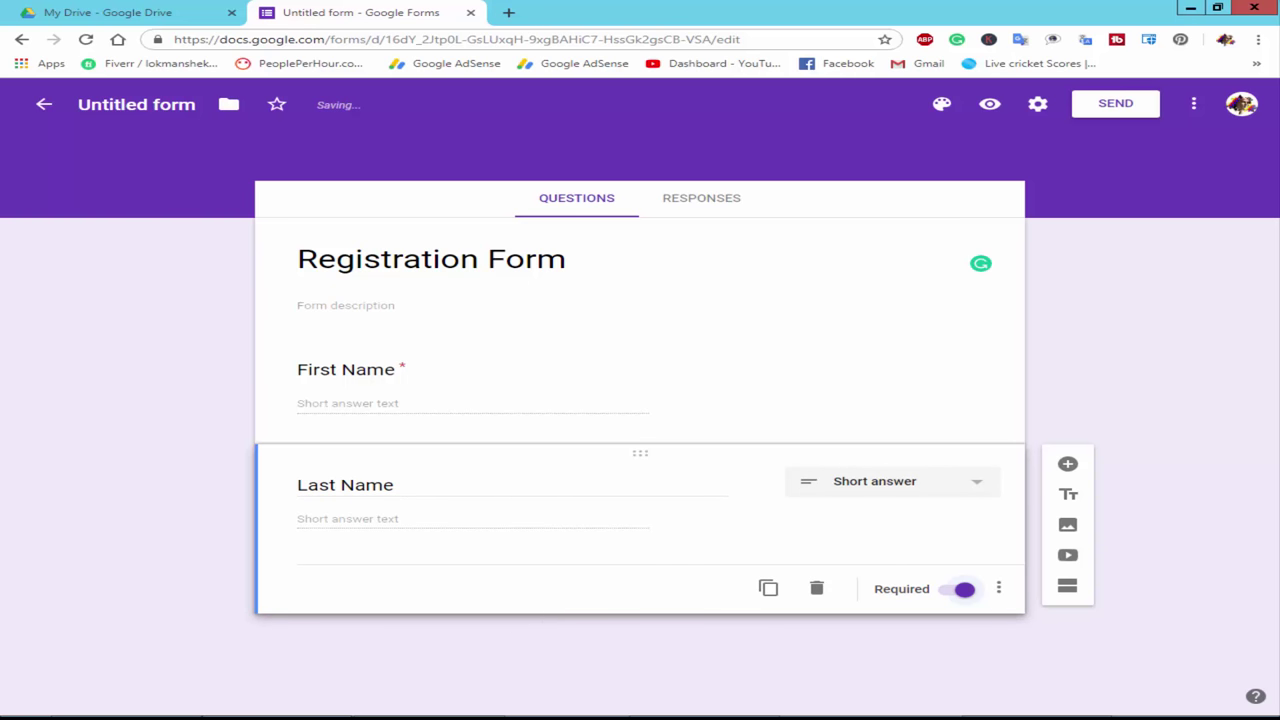
Step: Check the field list in Notepad and add a required date question titled "Date of Birth"
key(alt+Tab)
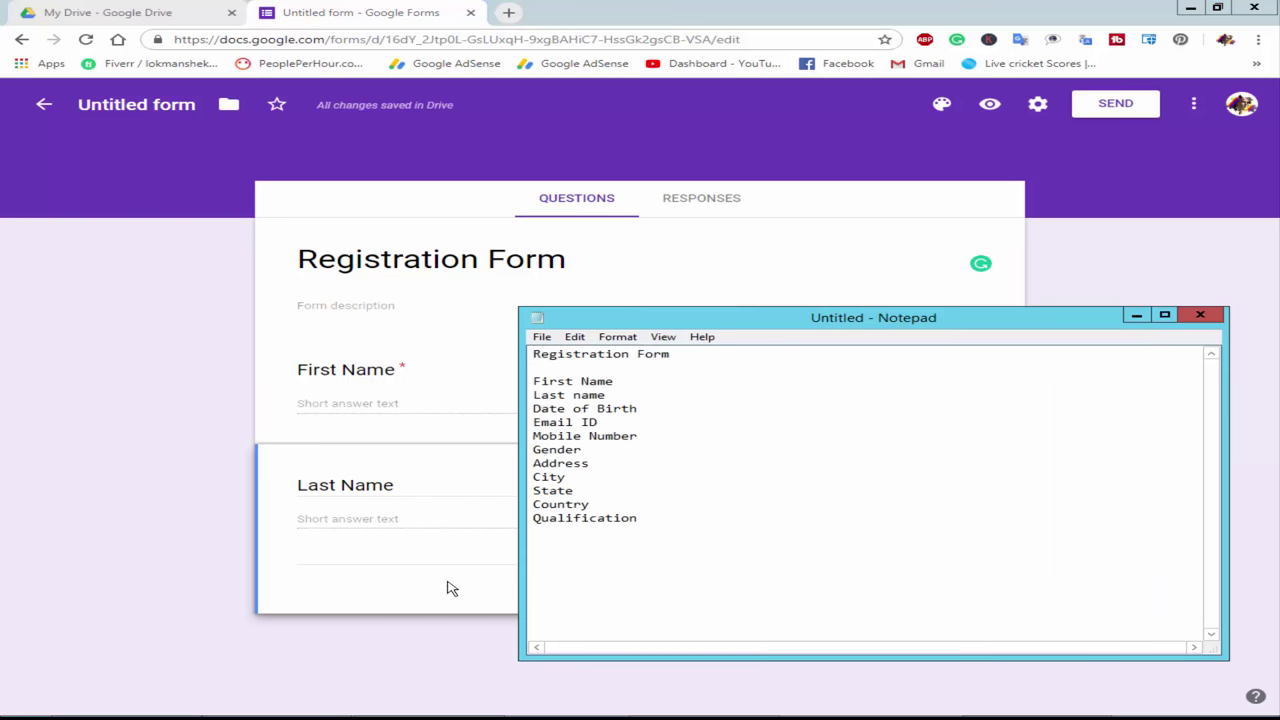
click(405, 593)
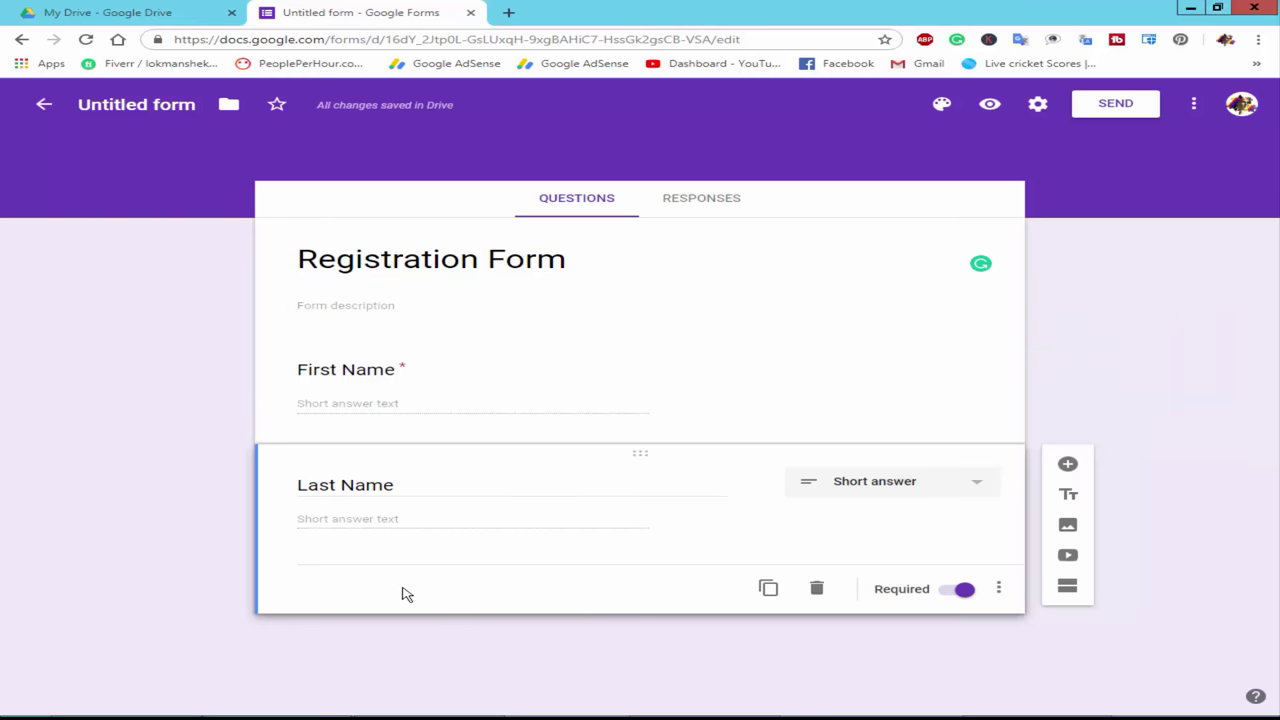
click(1067, 464)
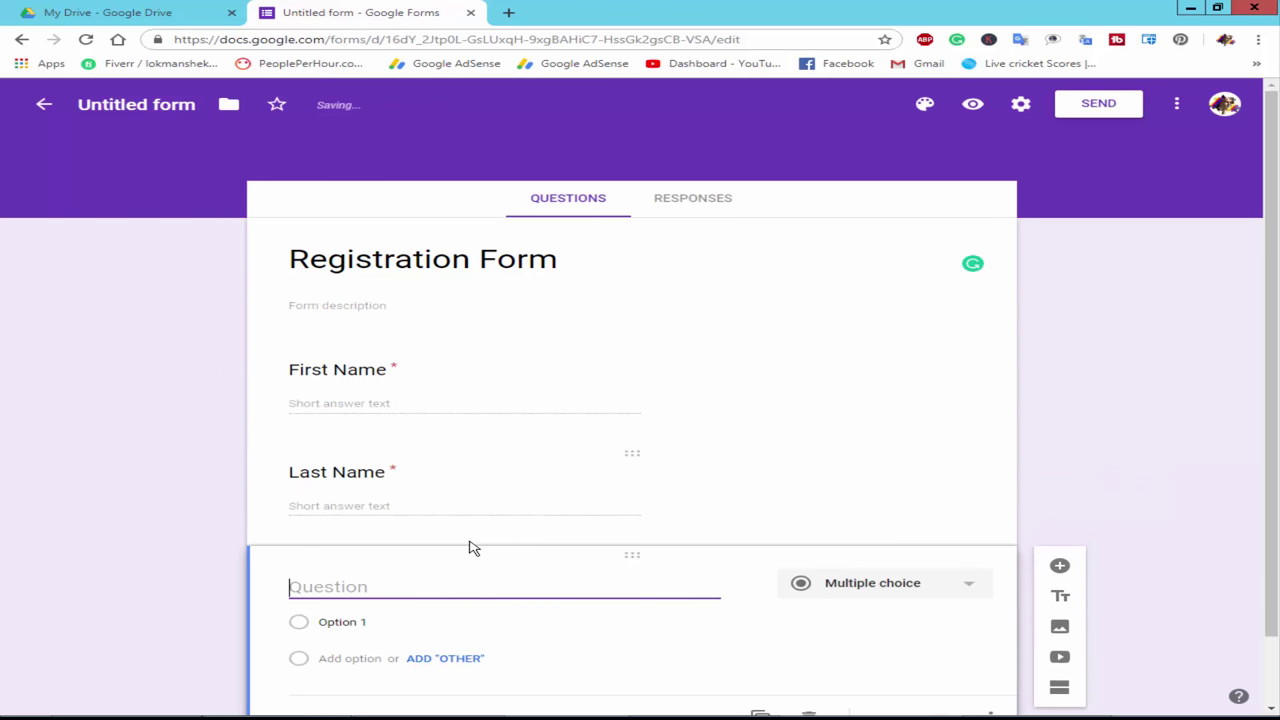
text(Date of Birth)
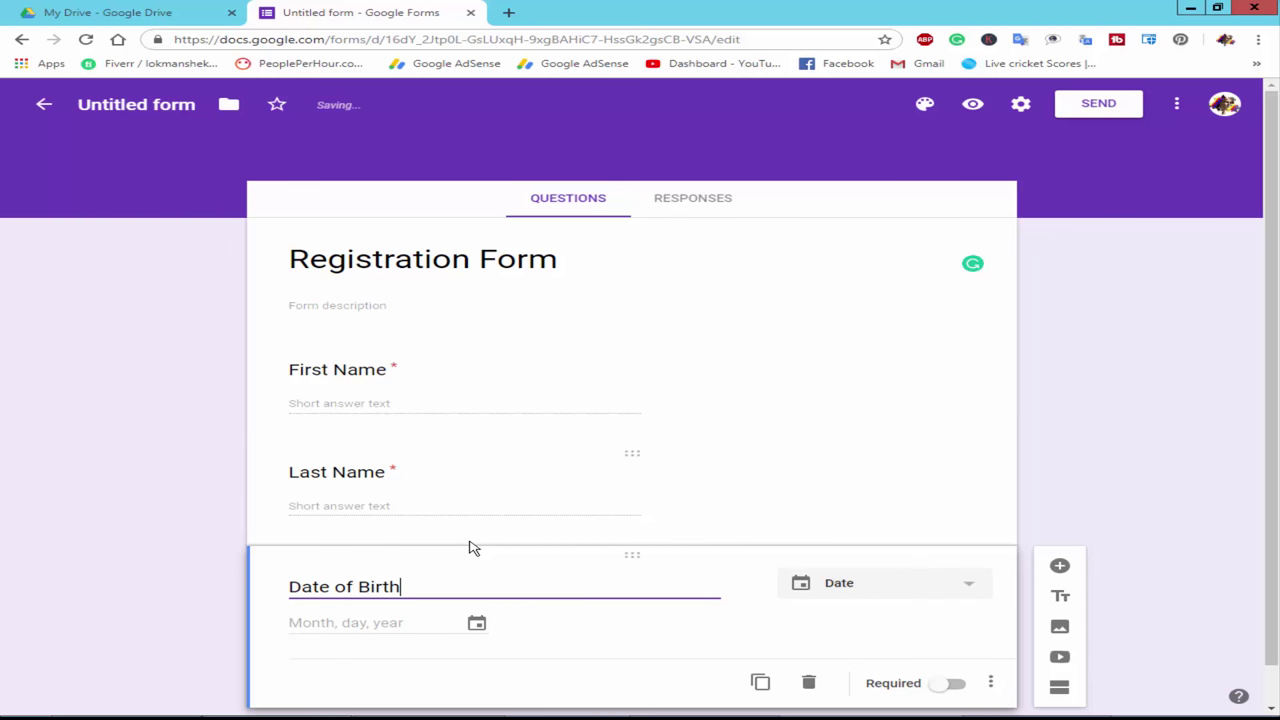
click(549, 632)
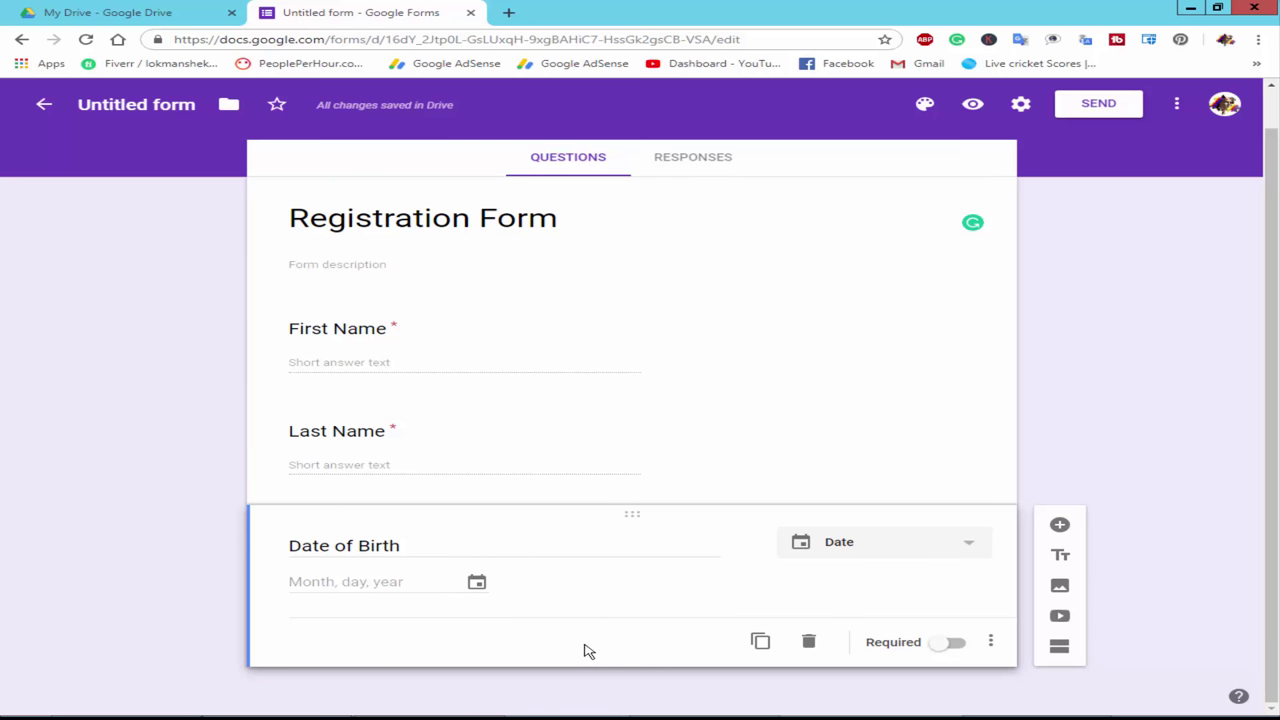
click(955, 645)
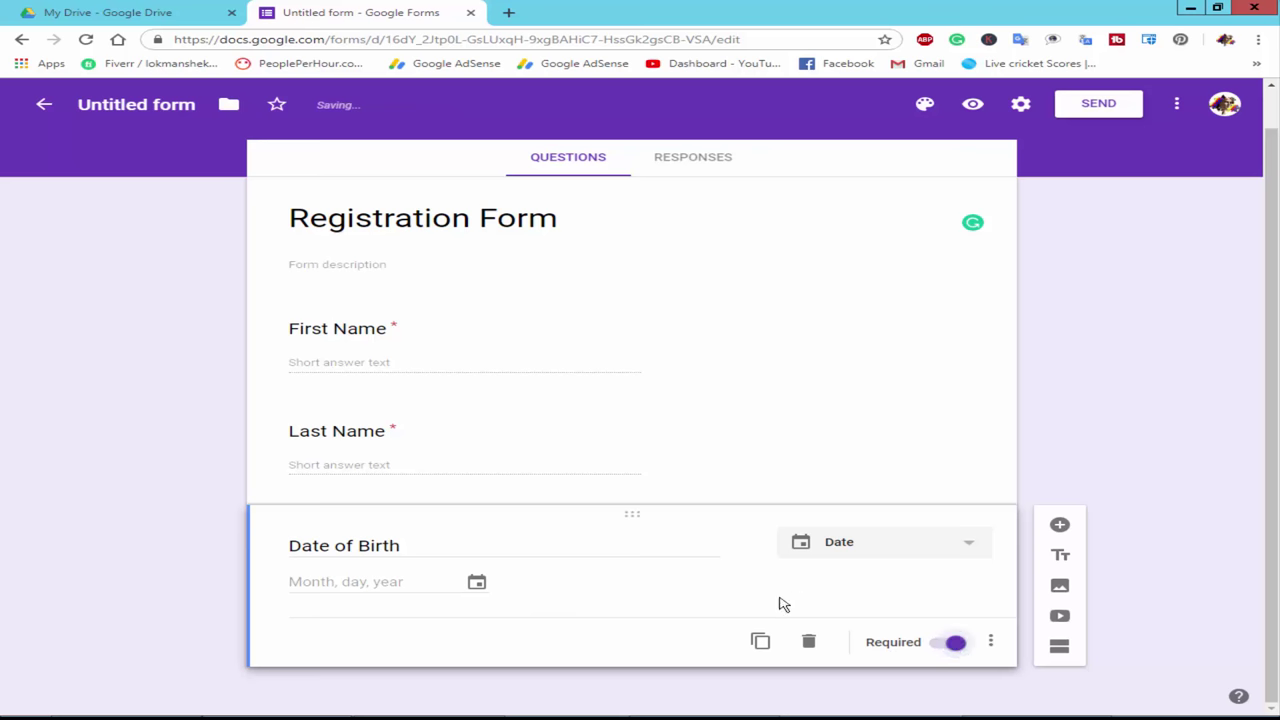
Step: Add a required short-answer question titled "Email" below Date of Birth, consulting the Notepad field list
click(1060, 525)
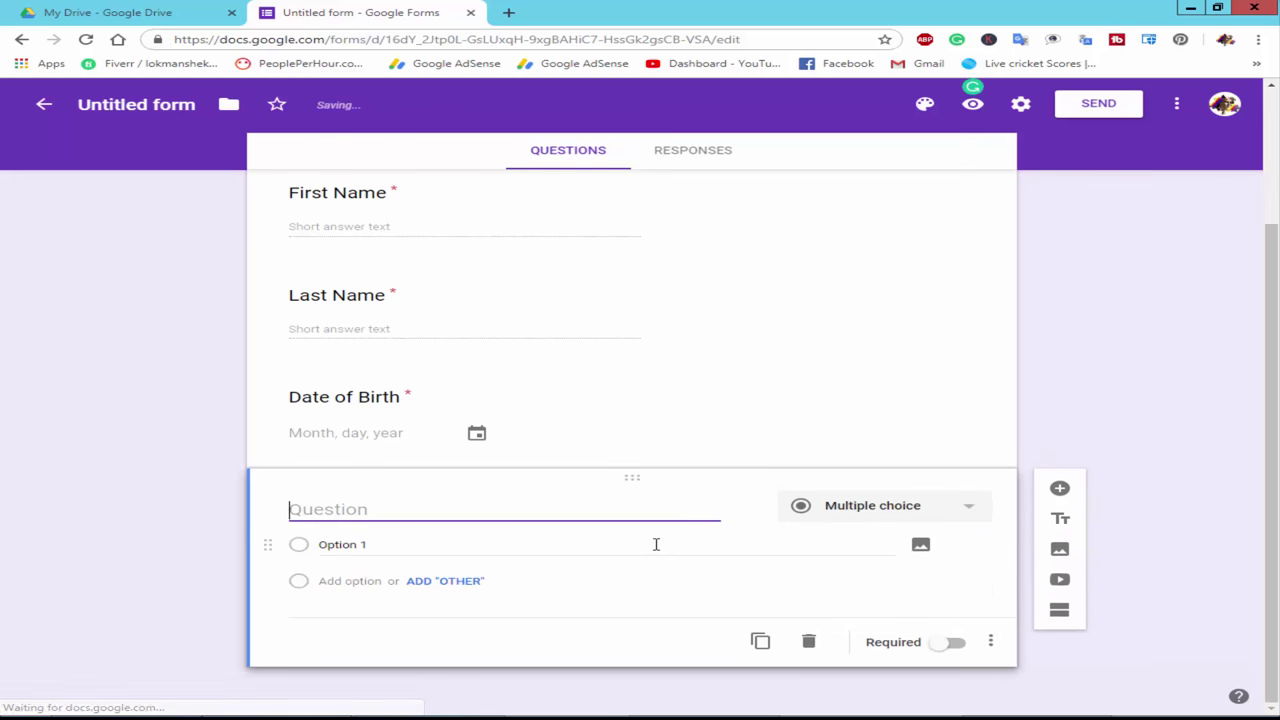
key(alt+Tab)
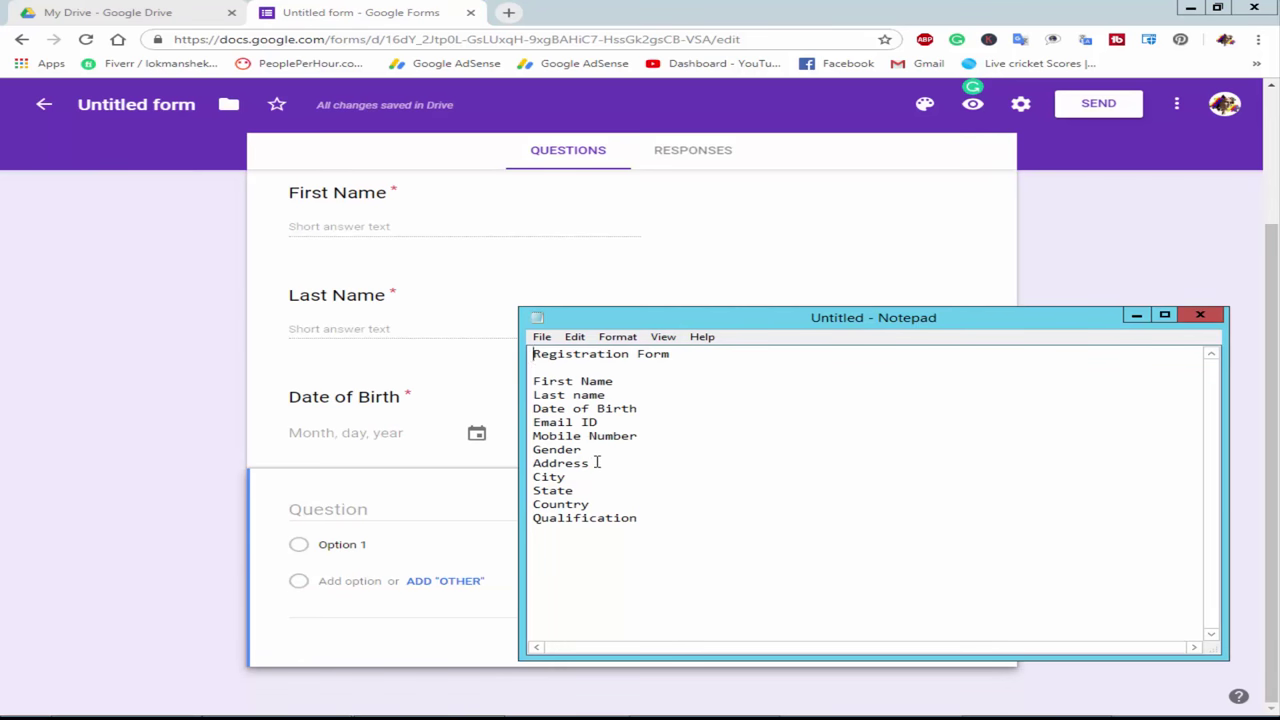
click(374, 515)
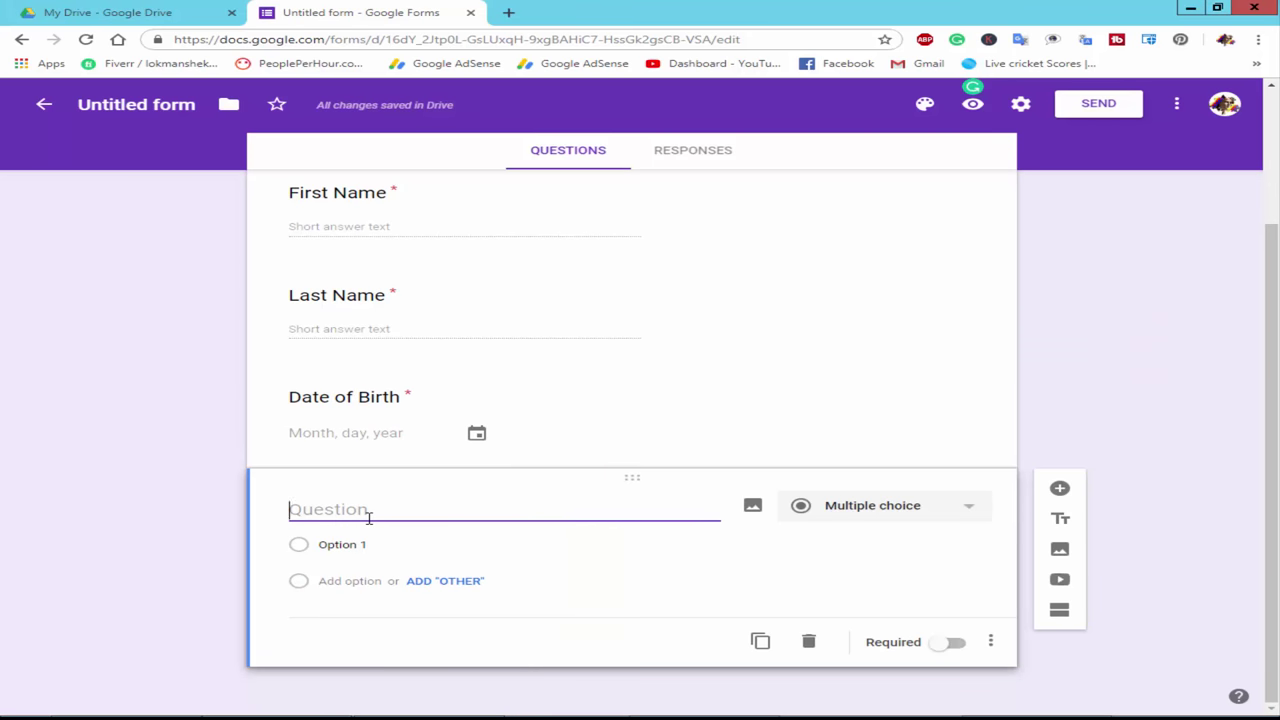
text(Email)
click(551, 620)
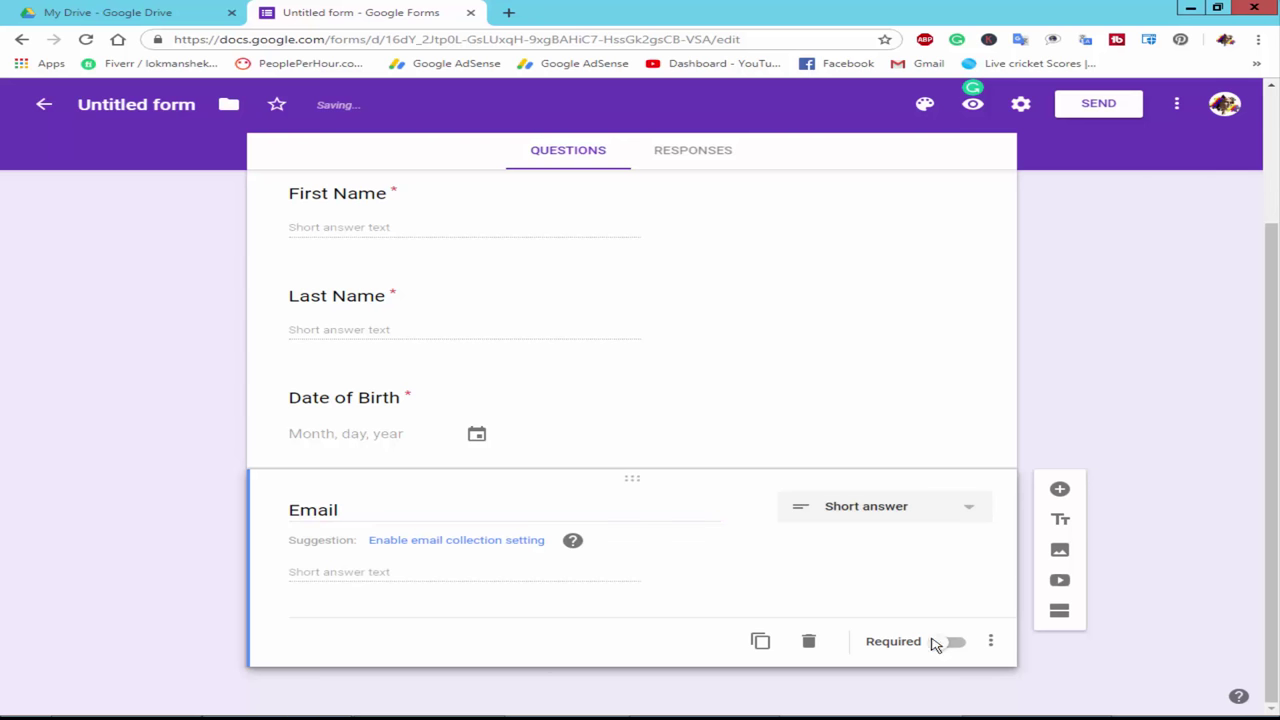
click(950, 643)
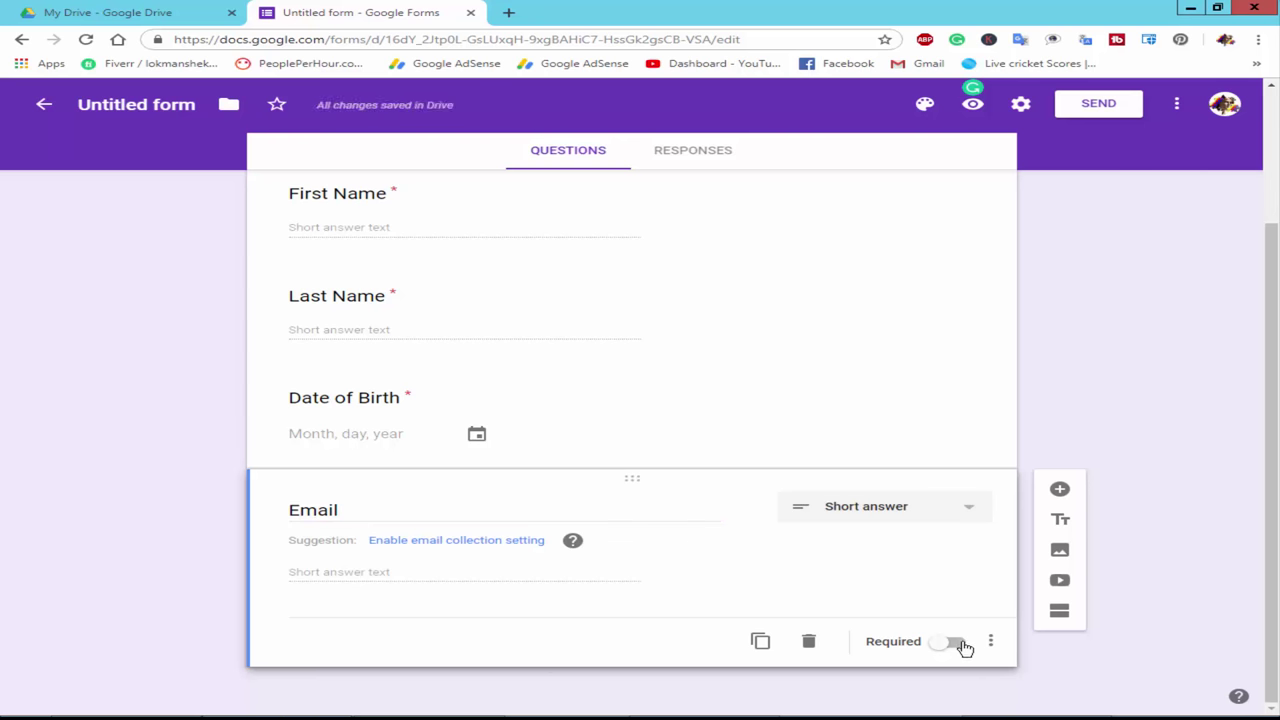
Step: Add a short-answer question titled "Mobile Number" below Email, following the field list in Notepad
click(1061, 490)
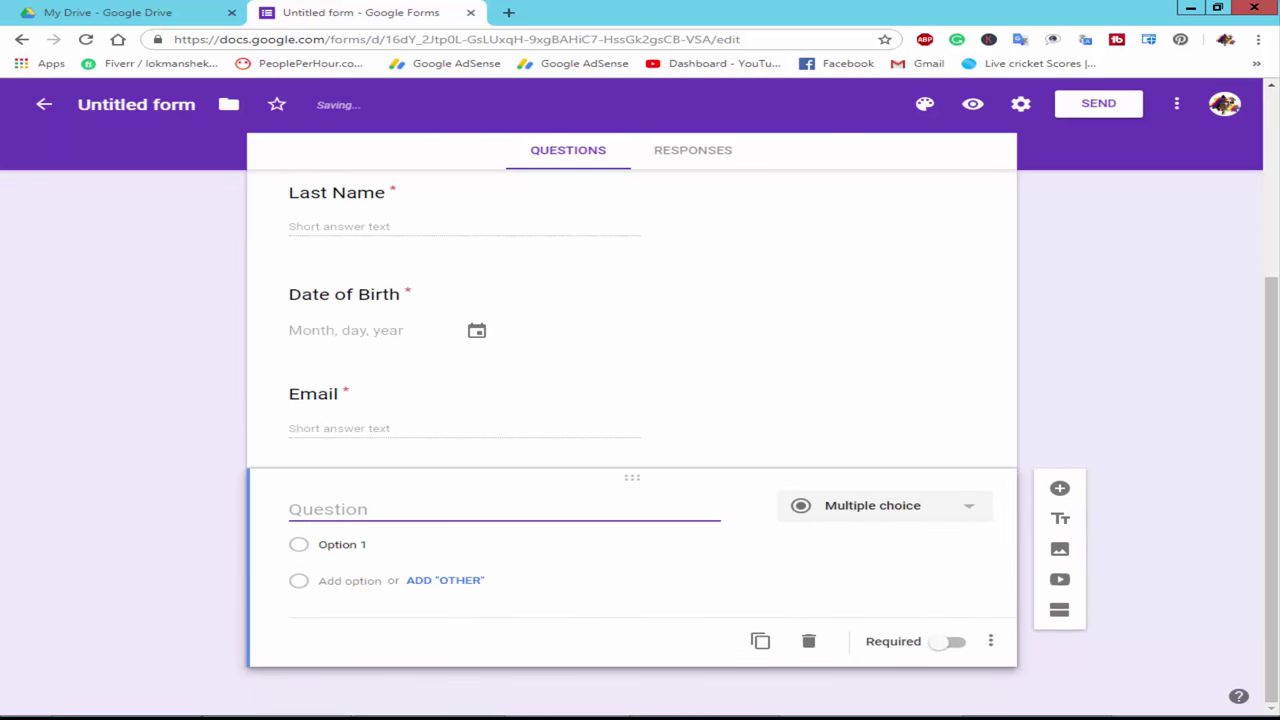
key(alt+Tab)
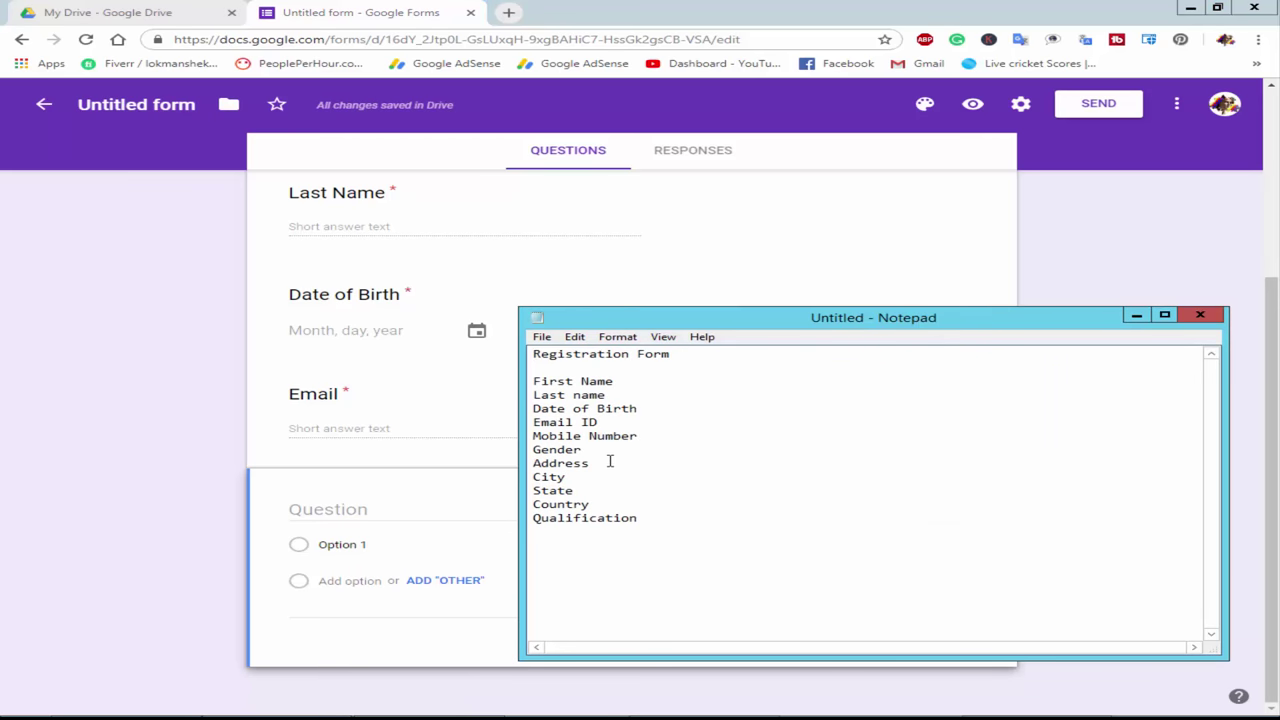
click(386, 512)
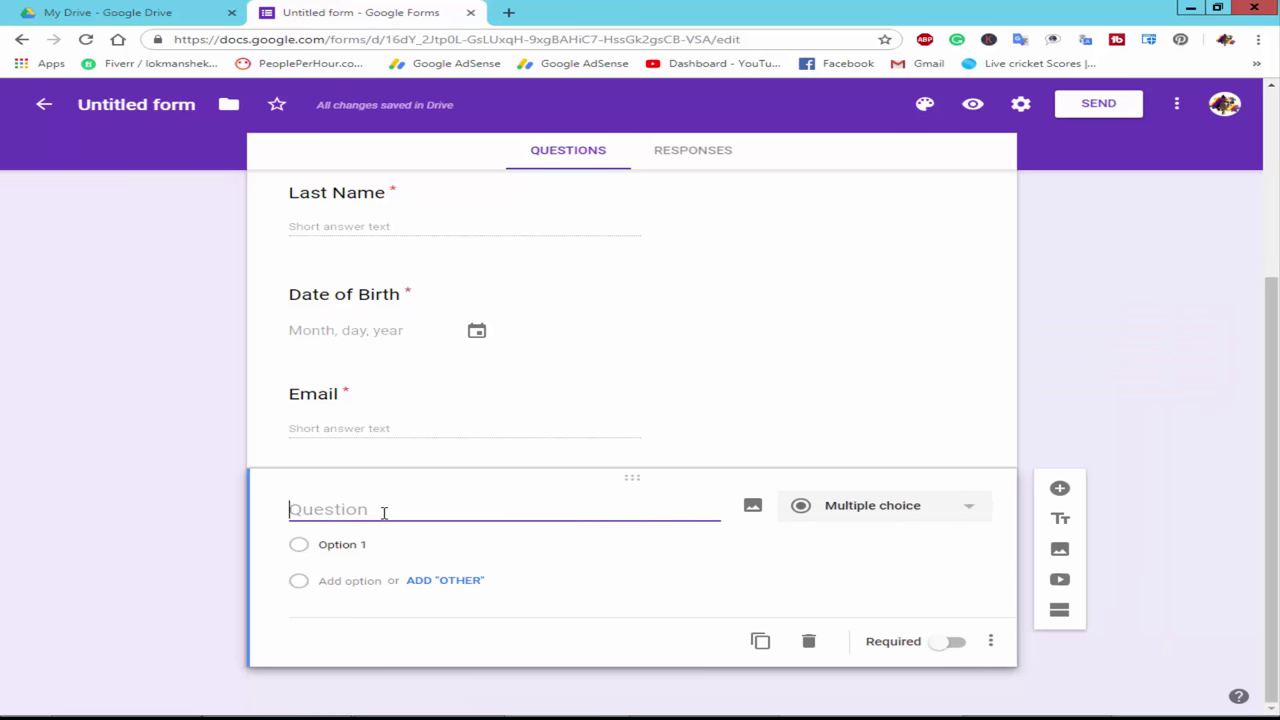
text(Mobile Number)
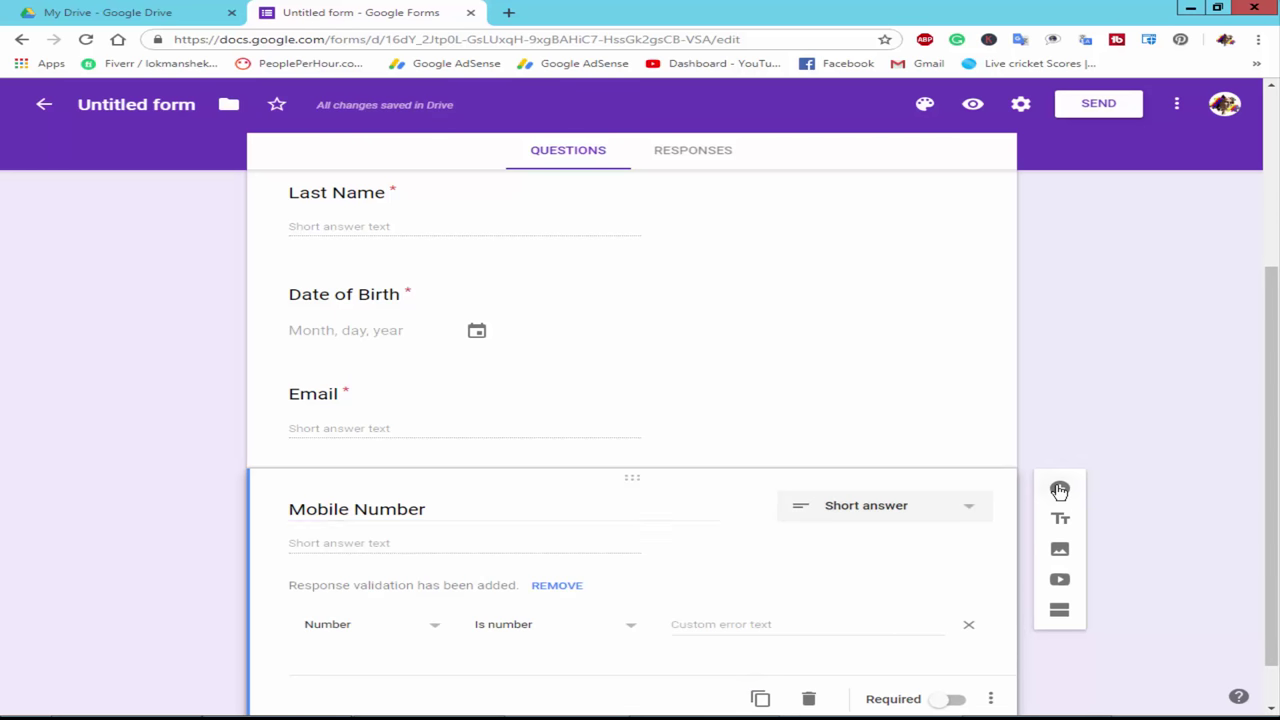
Step: Add a blank question below Mobile Number, and review the Mobile Number question's answer types and response validation
click(1058, 490)
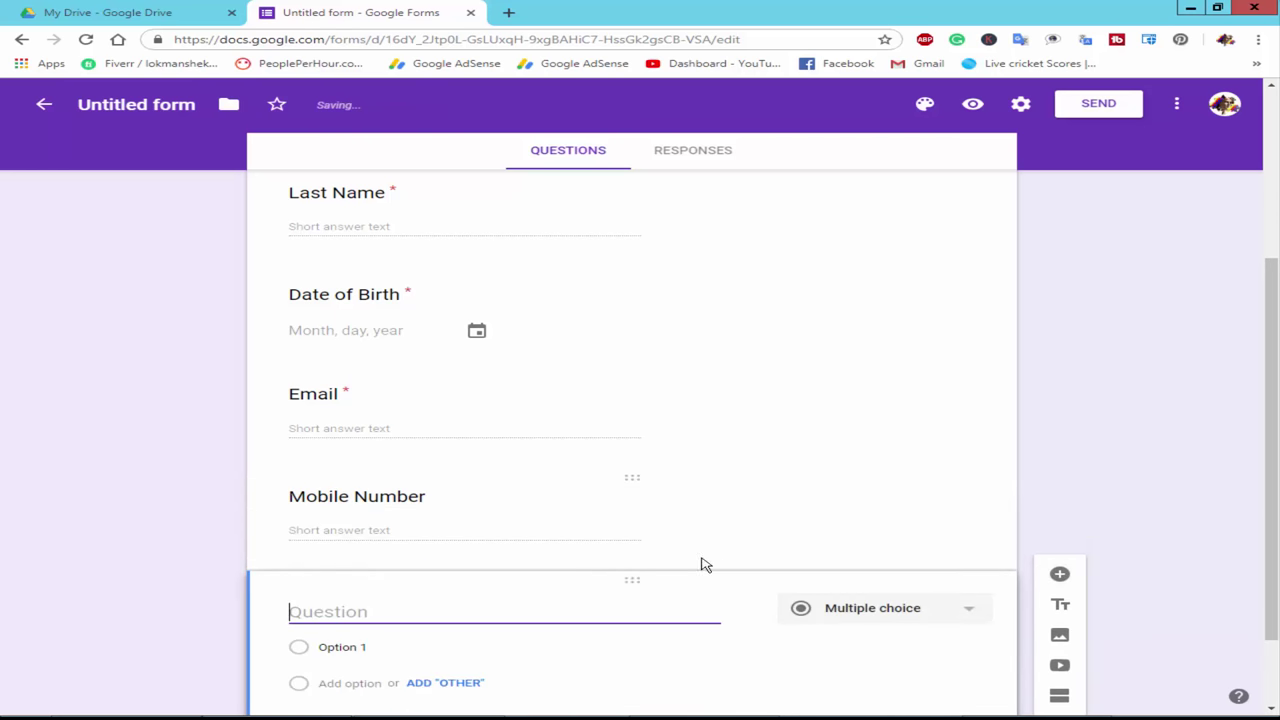
click(402, 536)
click(865, 508)
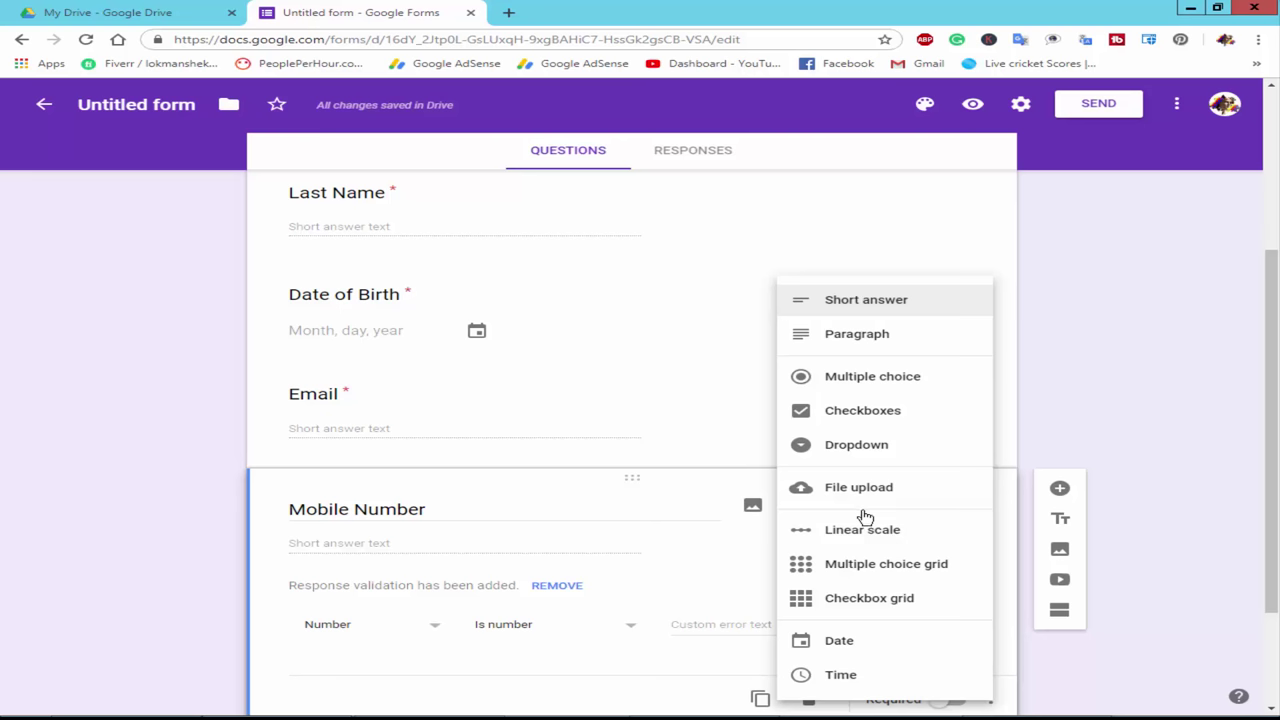
click(385, 507)
scroll(540, 555, down, 2)
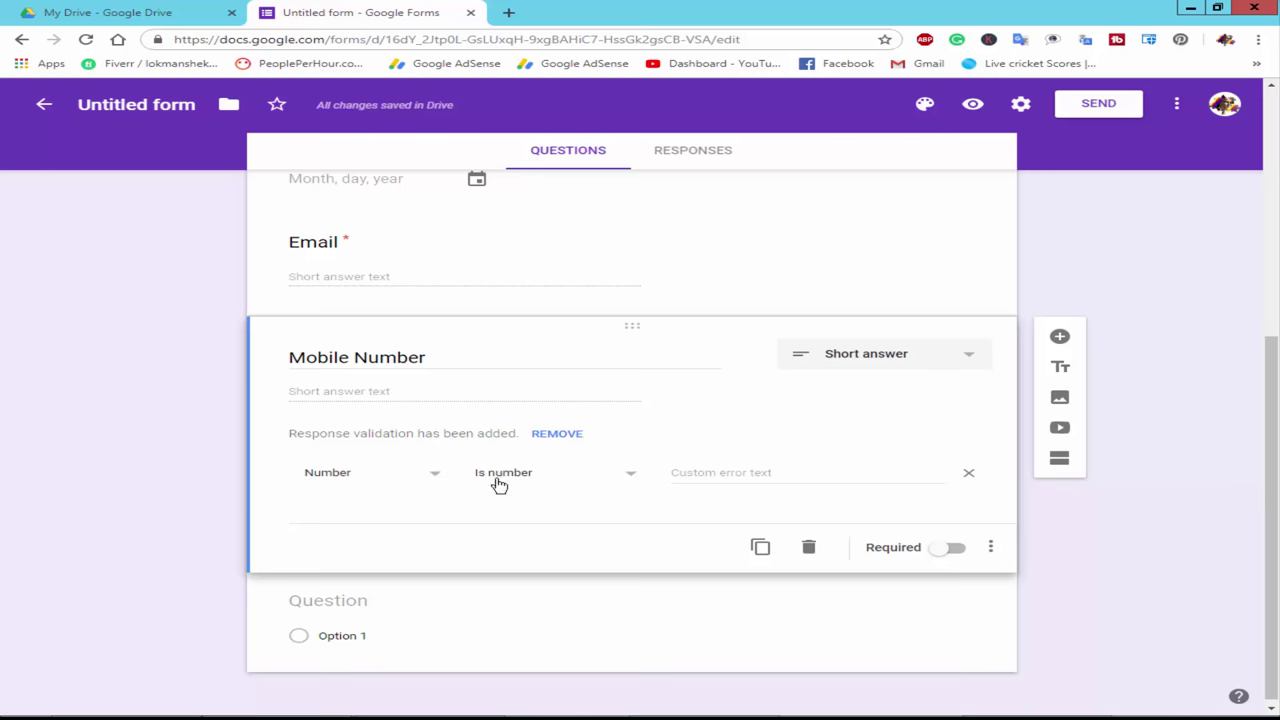
Step: Check the next field in the Notepad list and title the blank multiple-choice question "Gender"
click(510, 614)
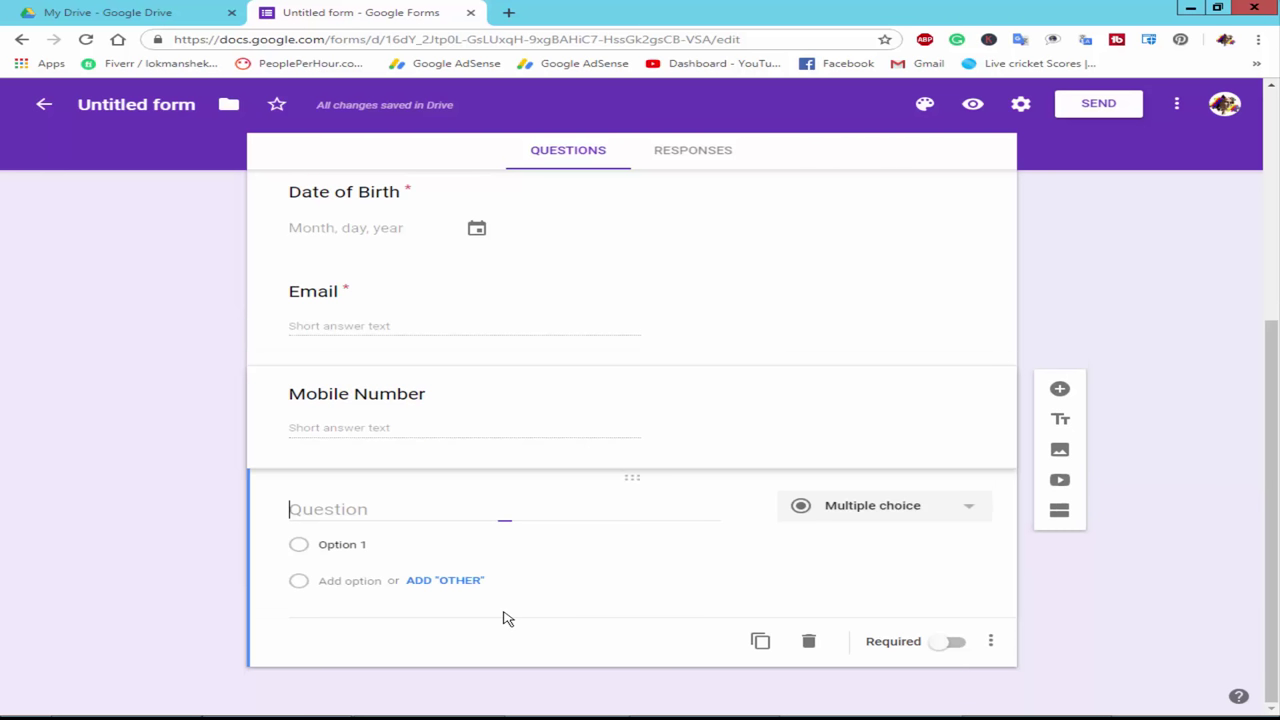
key(alt+Tab)
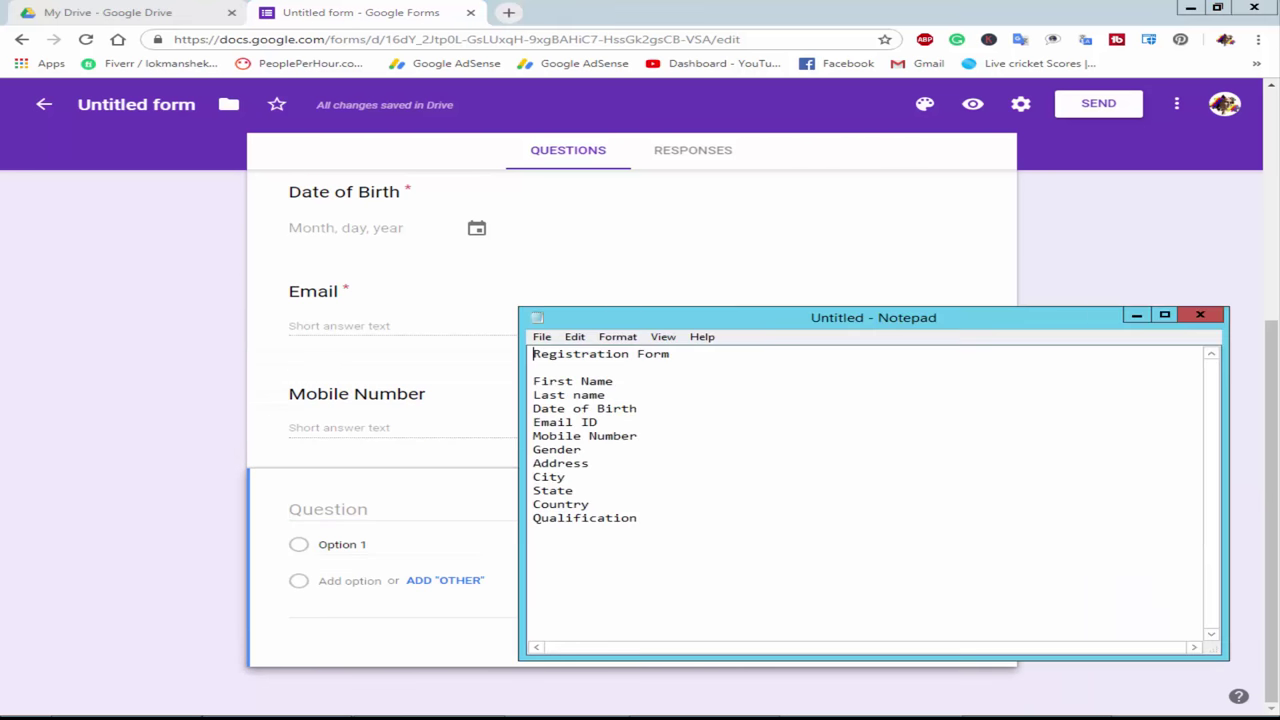
key(alt+Tab)
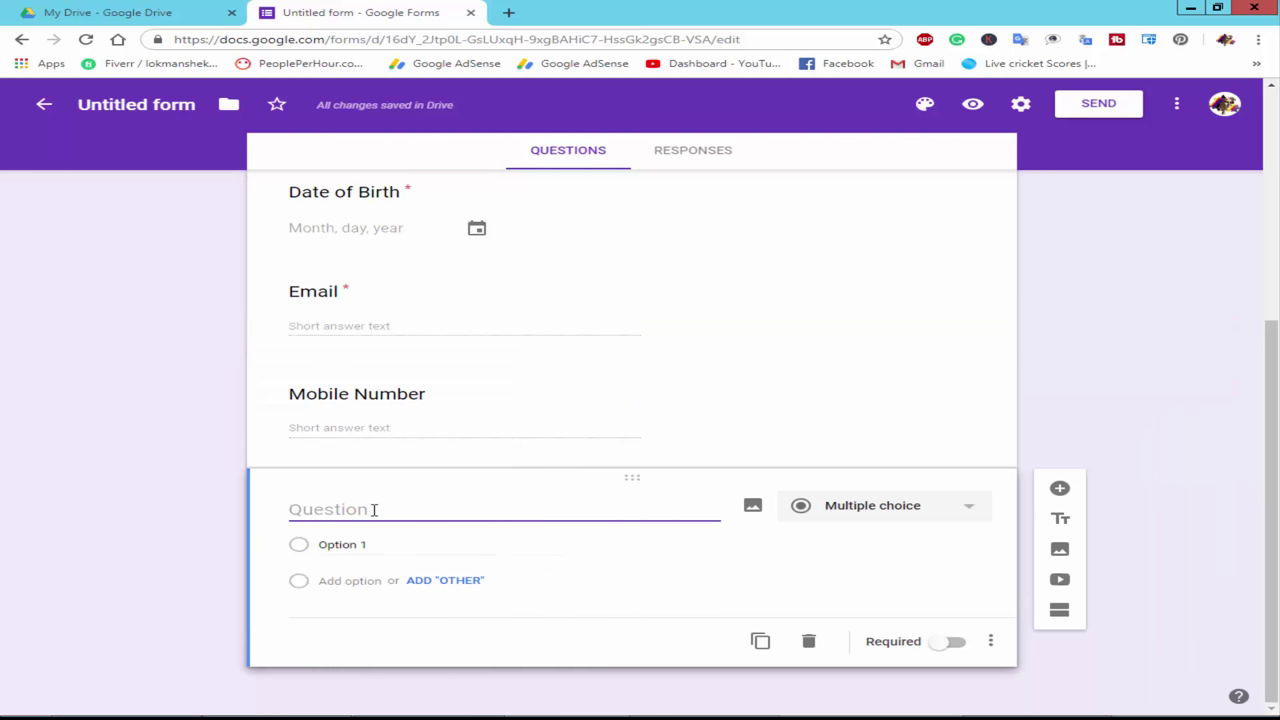
text(Ge)
text(nde)
key(BackSpace)
text(der)
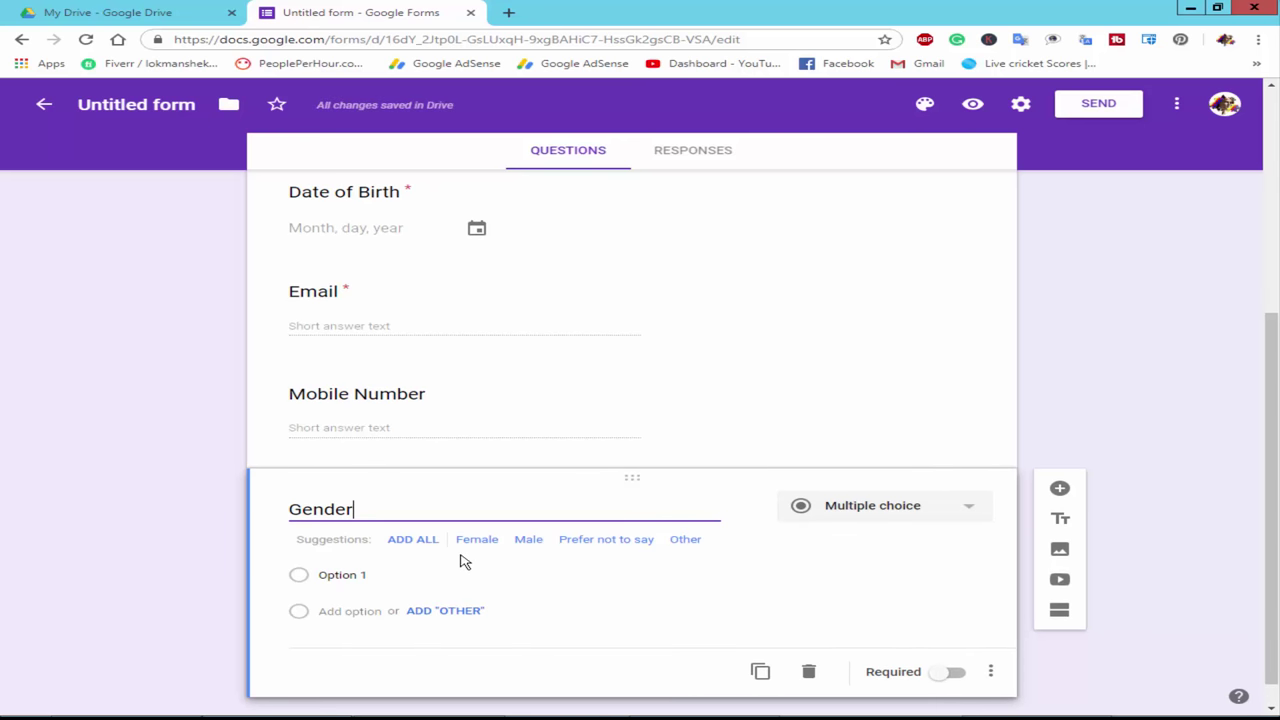
Step: Add all suggested answer options to the Gender question and insert a blank question below it
click(407, 541)
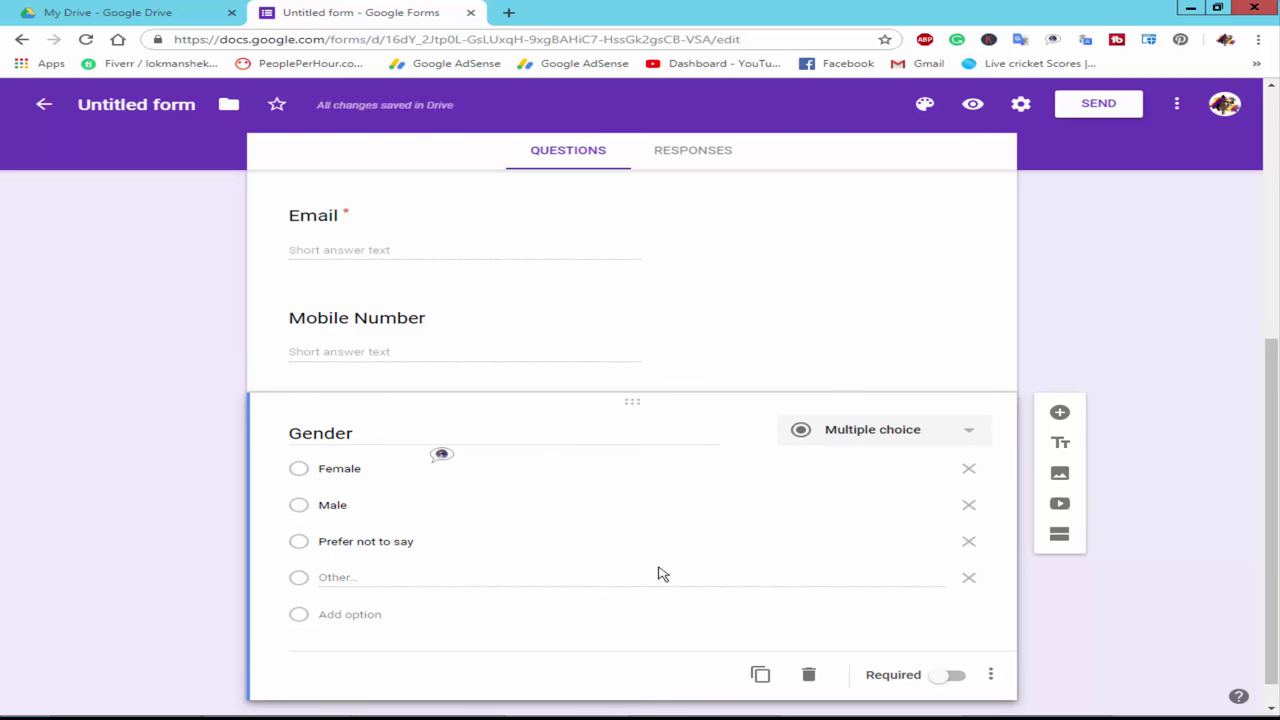
click(1060, 412)
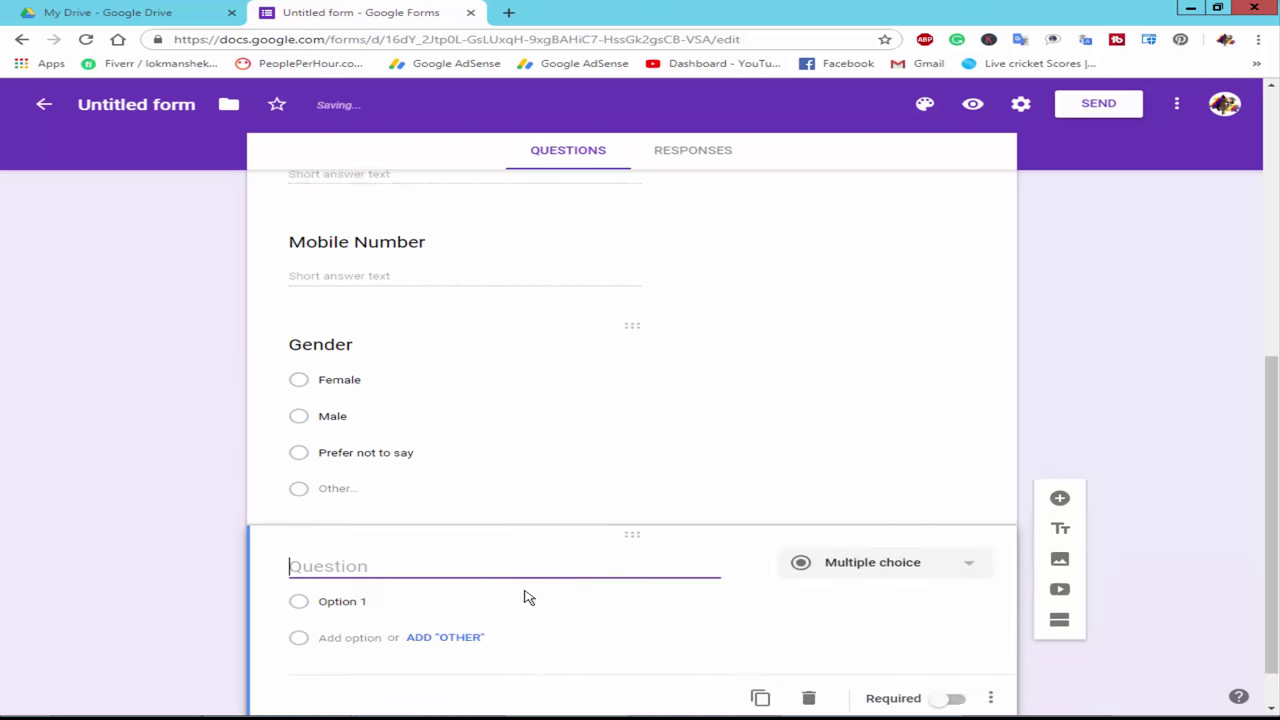
Step: Check the next field in the Notepad list and title the blank question "Address" as a paragraph question
click(457, 716)
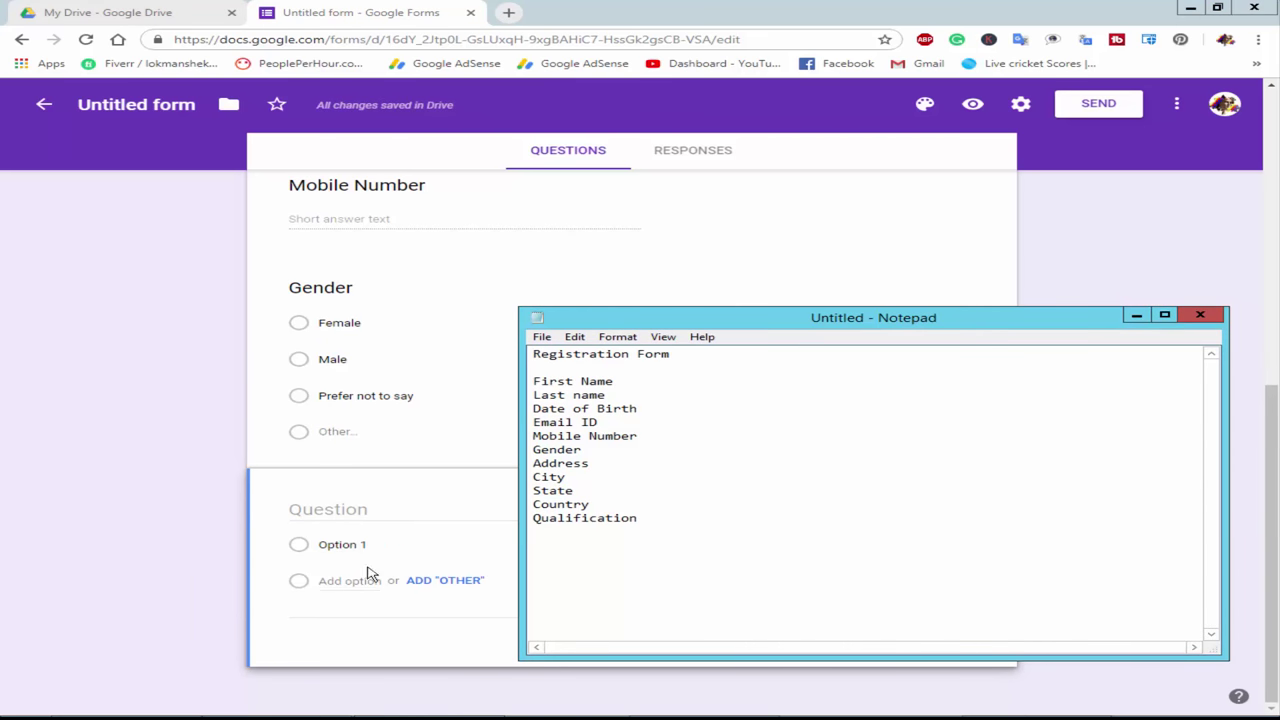
click(355, 507)
text(Adress)
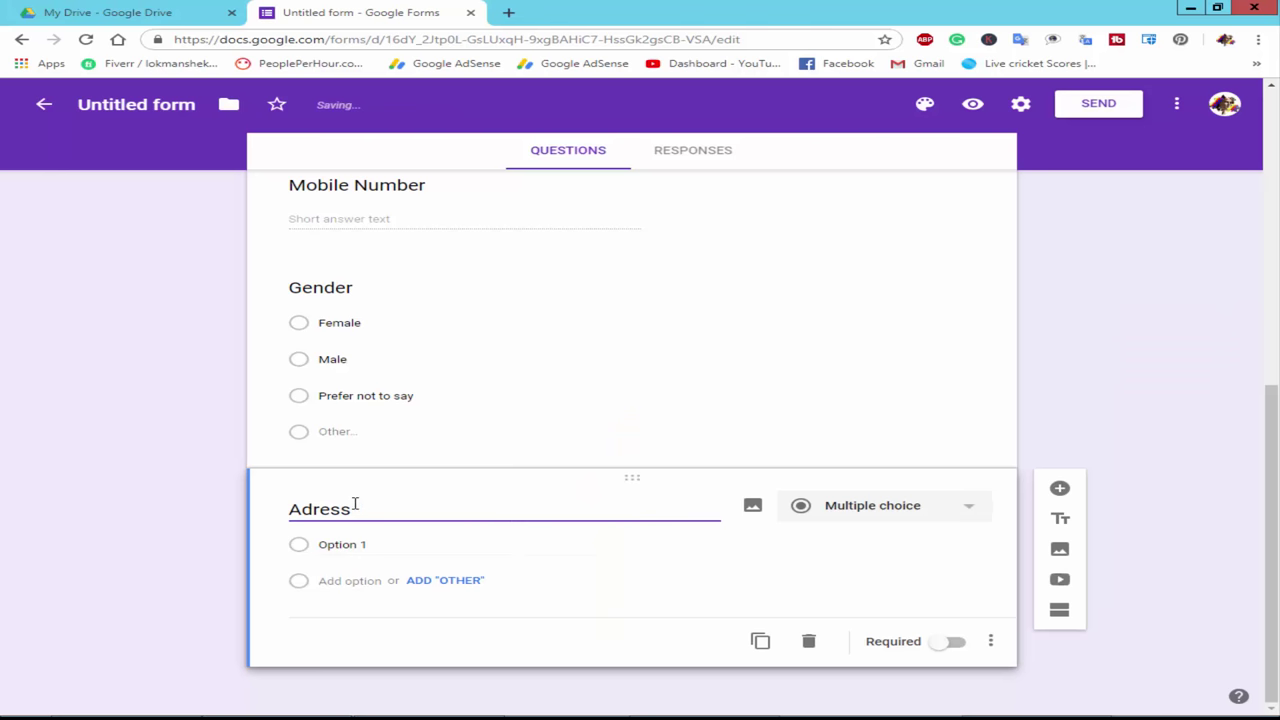
key(BackSpace)
key(BackSpace)
key(BackSpace)
text(re)
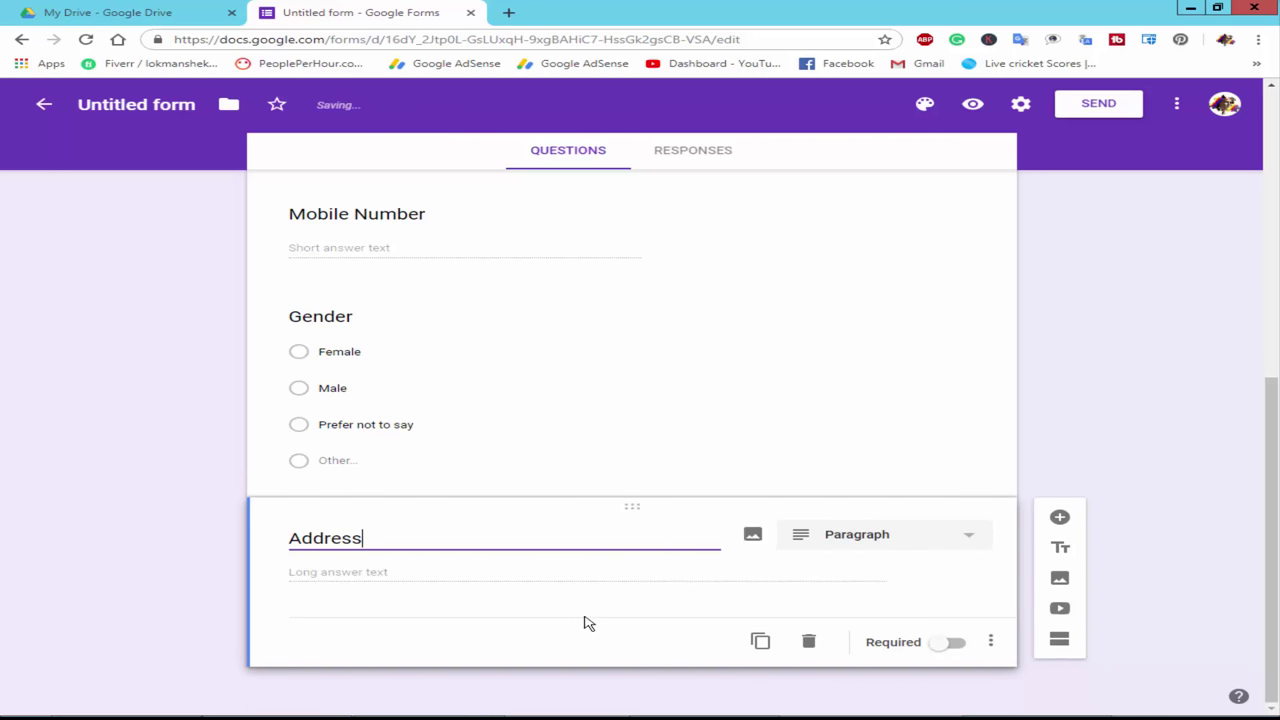
click(563, 640)
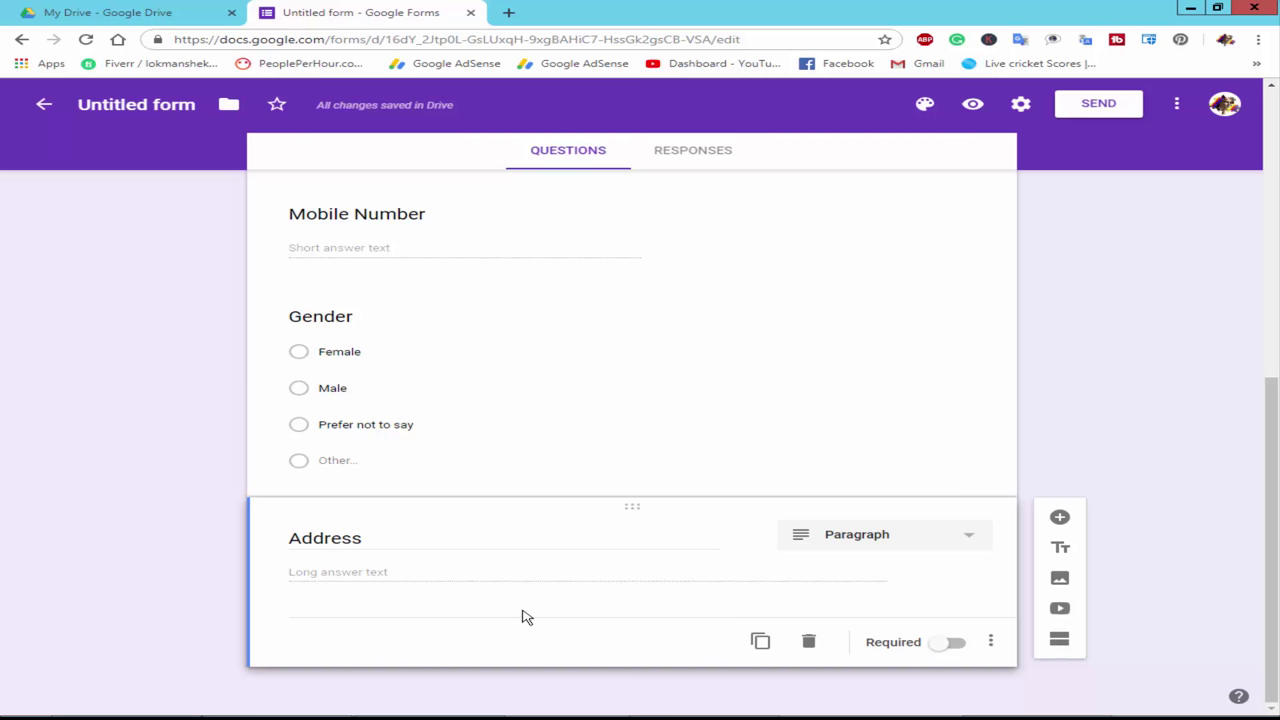
Step: Preview the registration form, examine its questions down to the Address answer field, and close the preview, discarding any entries
scroll(561, 526, up, 10)
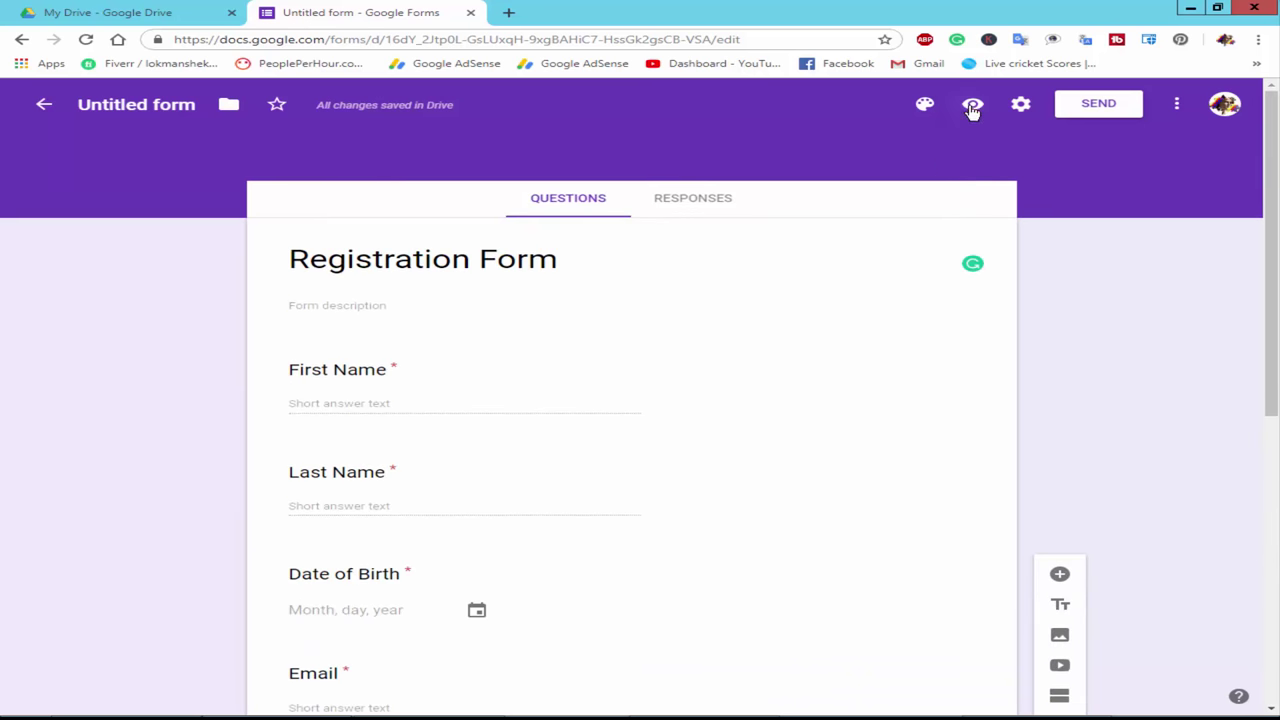
click(972, 104)
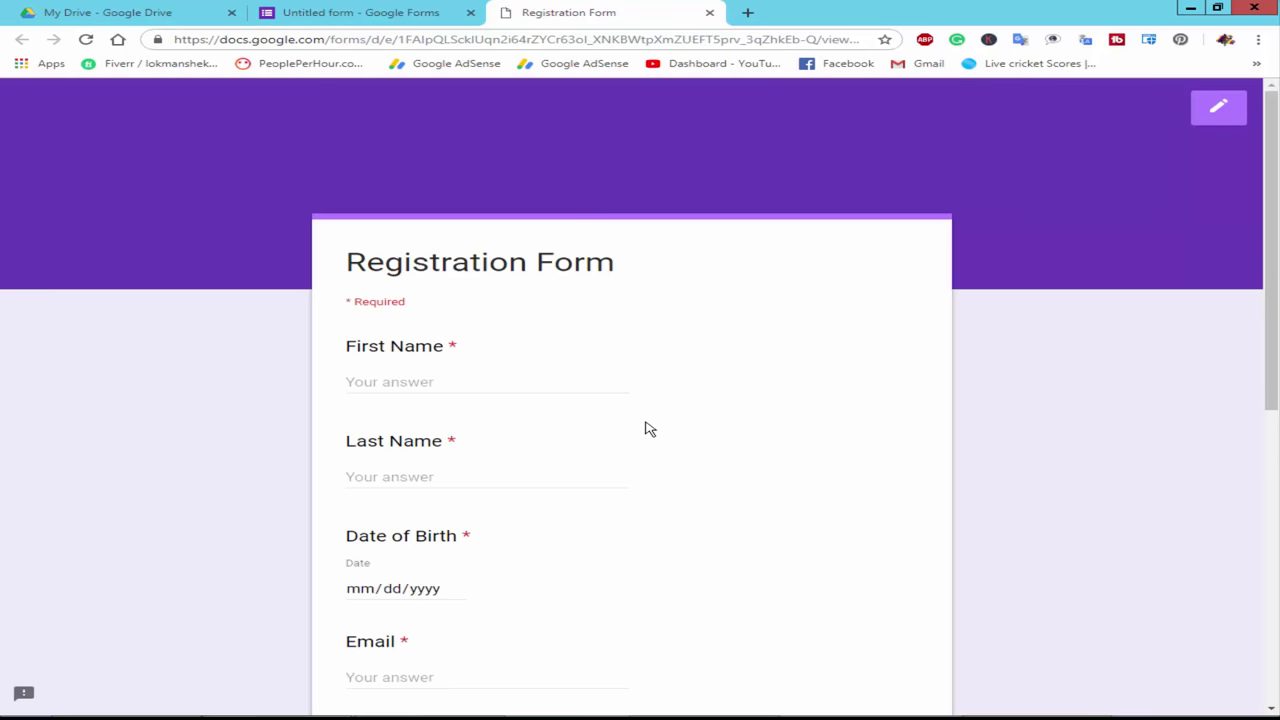
scroll(647, 429, down, 2)
scroll(647, 429, down, 4)
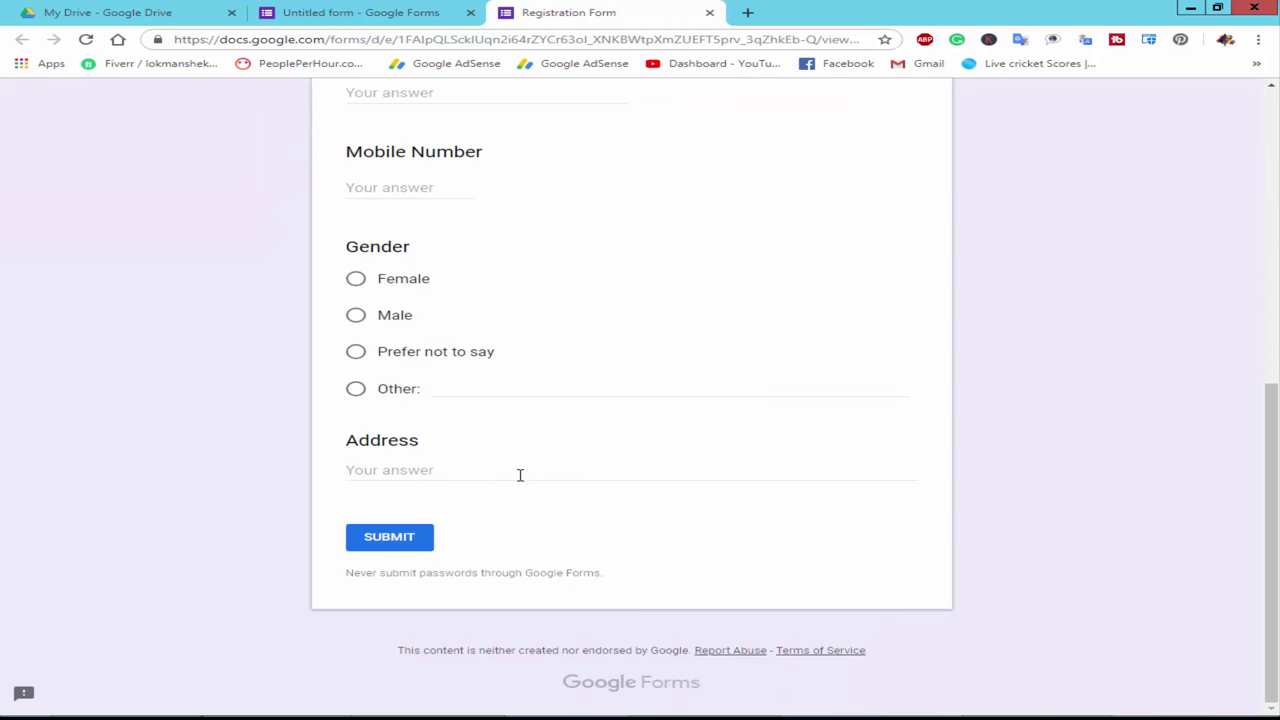
click(399, 467)
click(511, 503)
scroll(517, 503, up, 6)
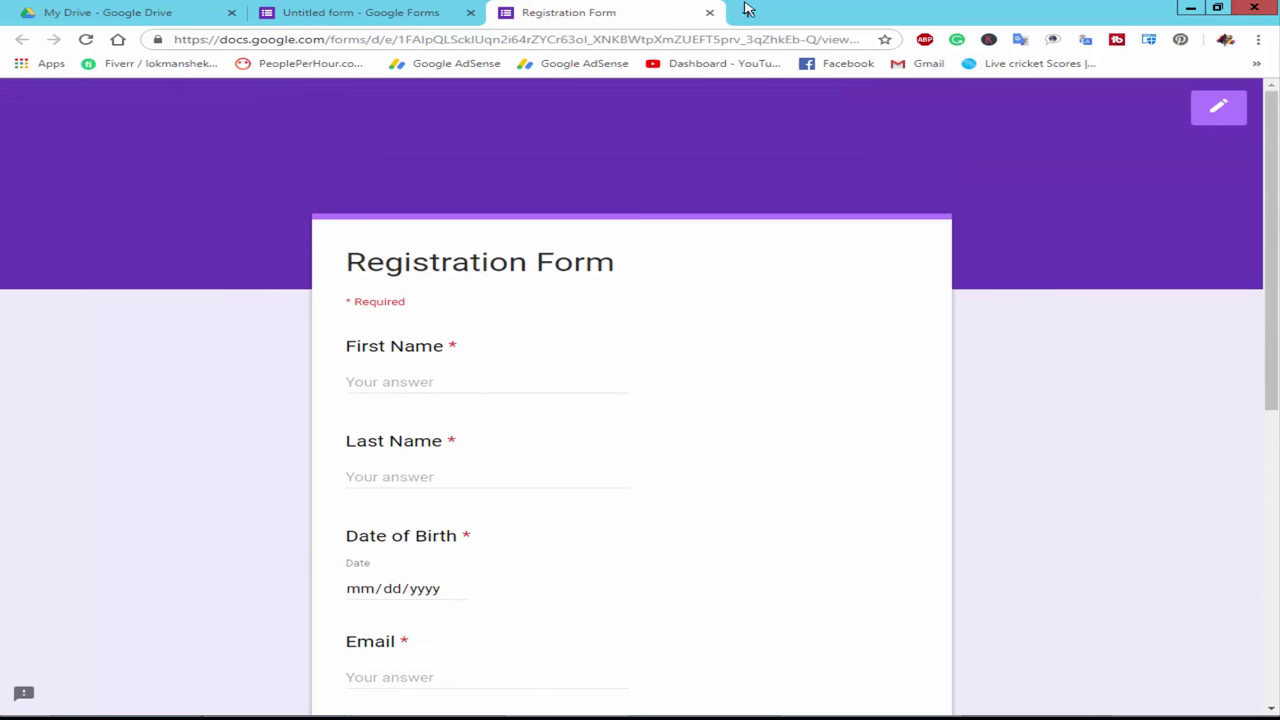
click(709, 12)
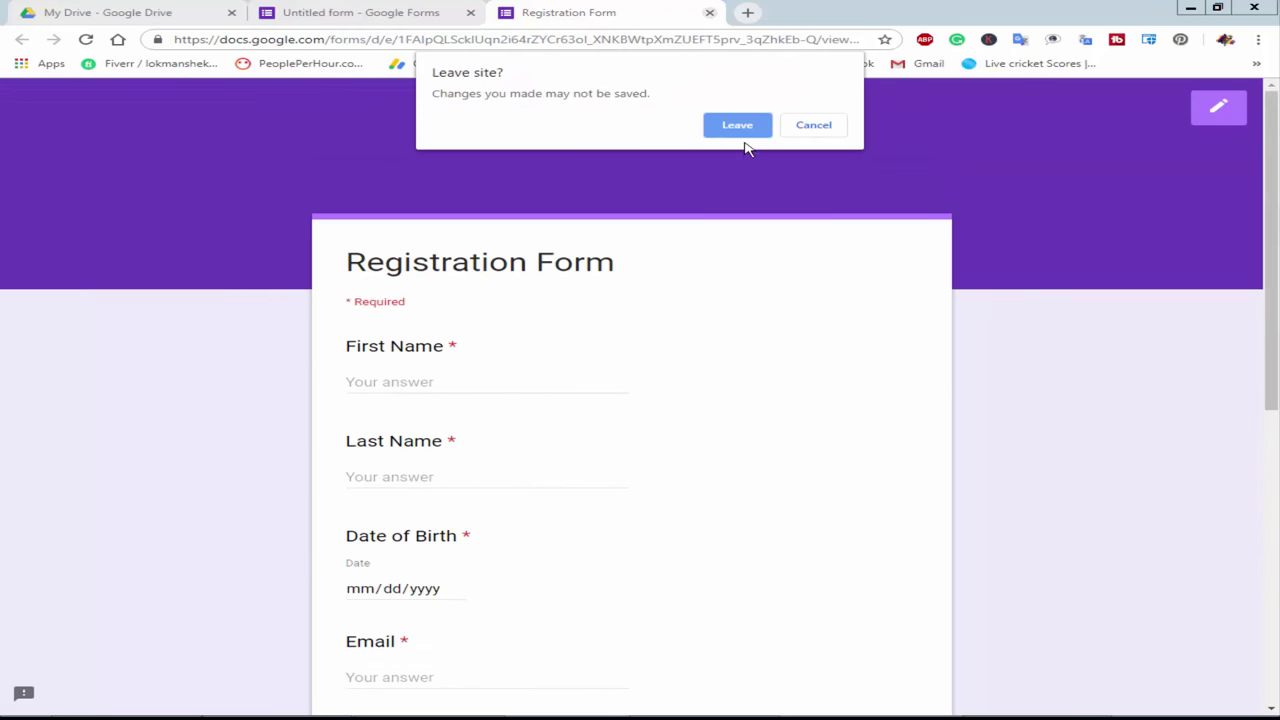
click(814, 127)
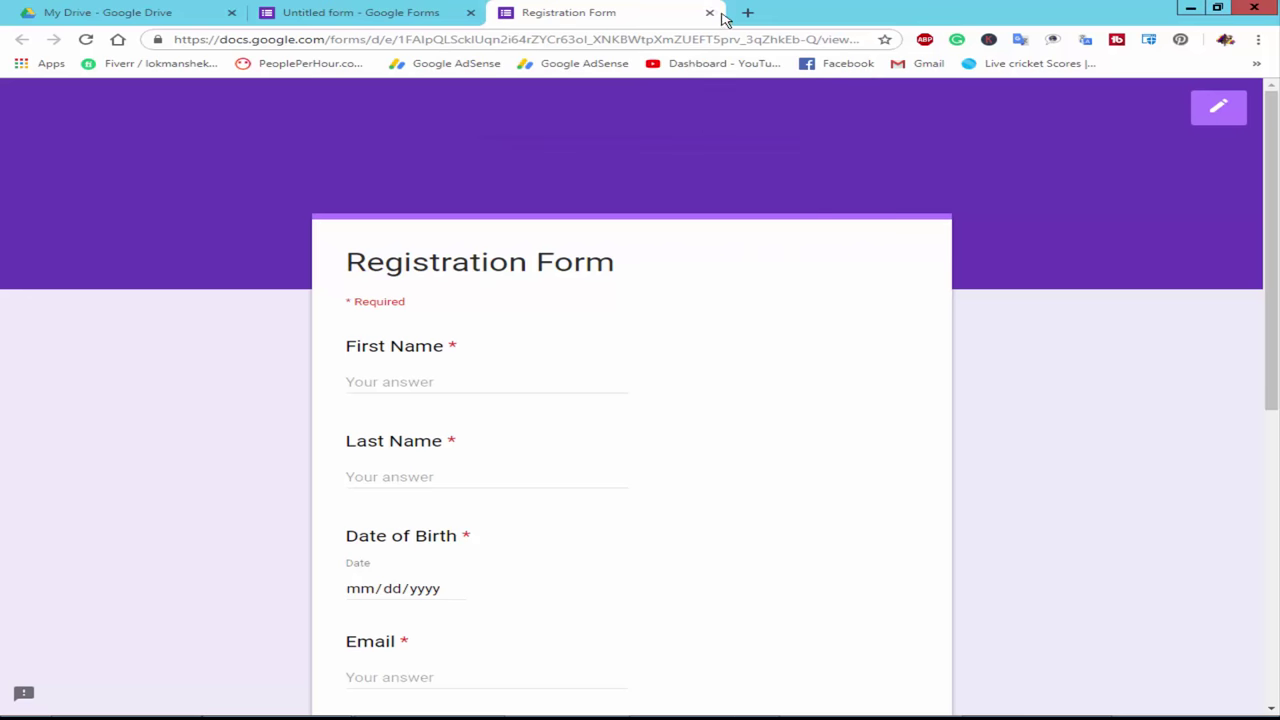
click(709, 12)
click(734, 150)
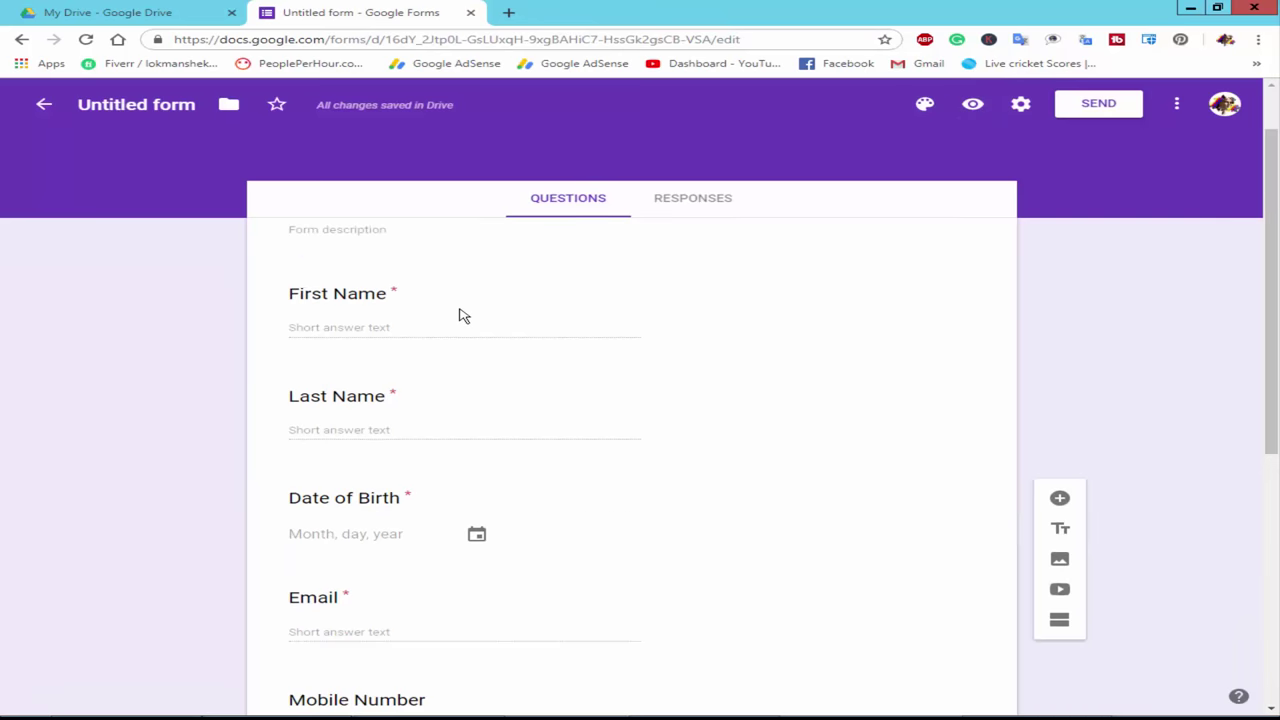
Step: Add a short-answer question titled "City" below Address
scroll(606, 563, down, 5)
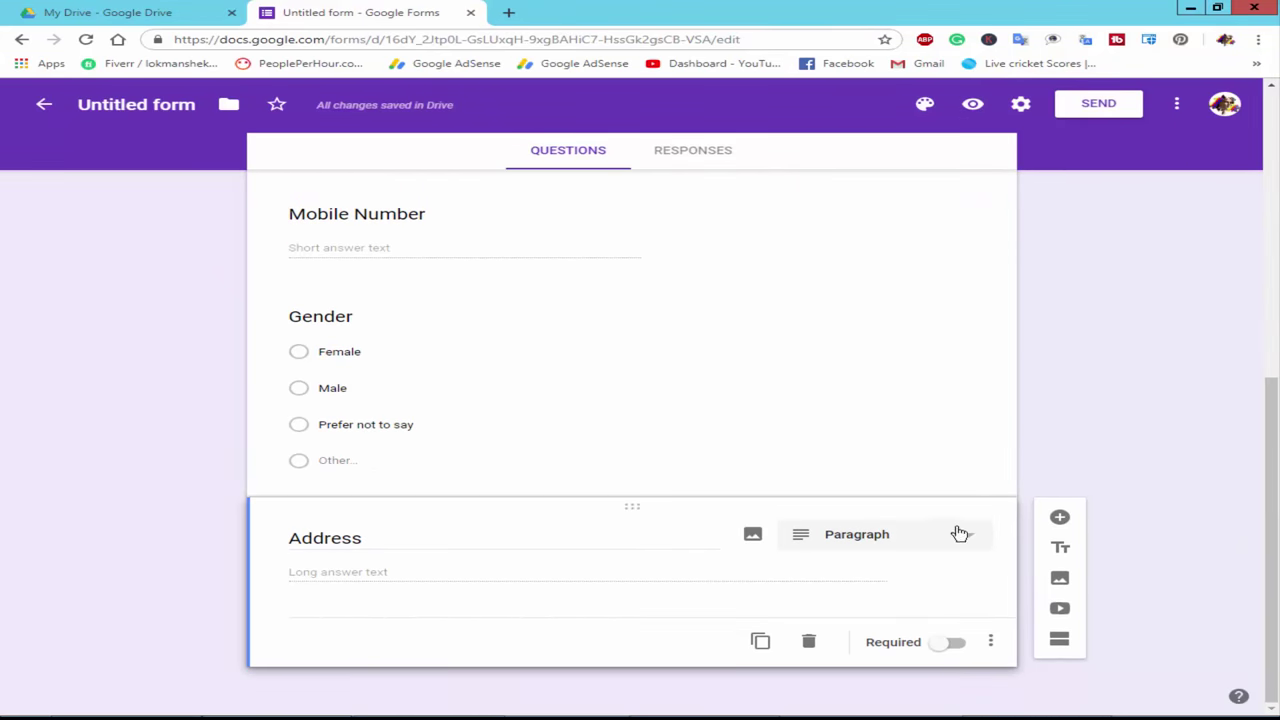
click(1059, 517)
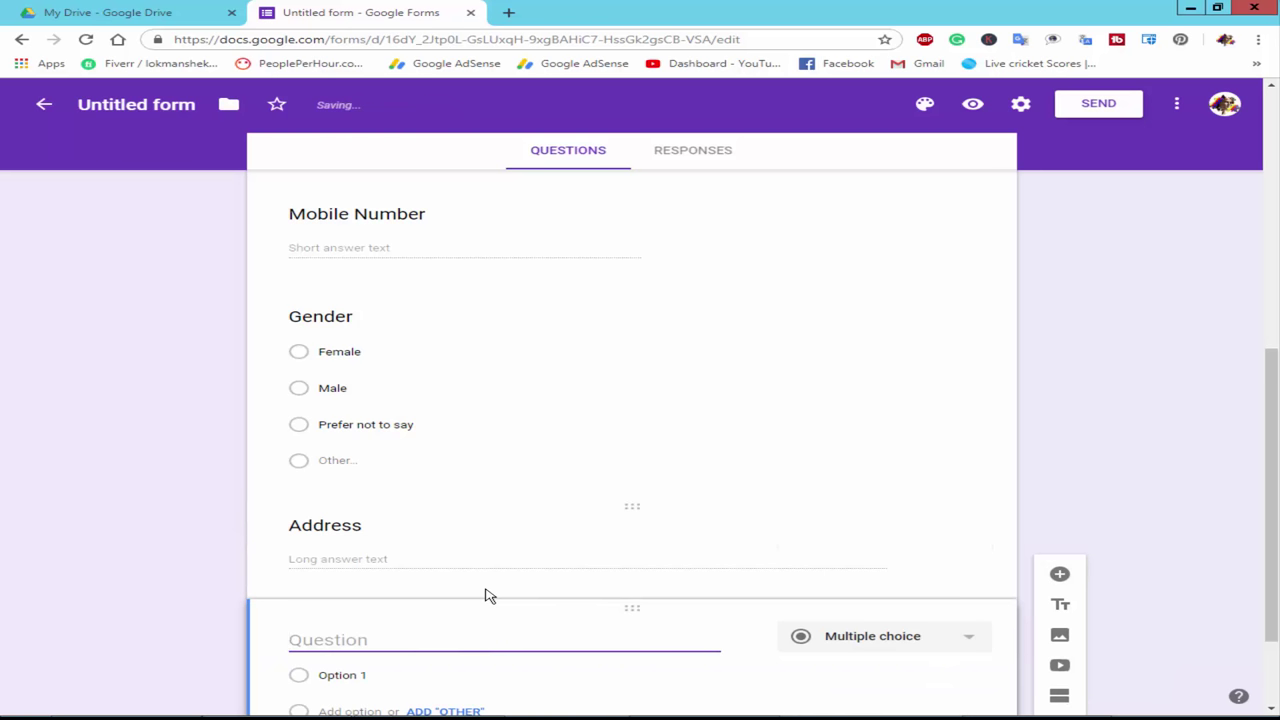
text(City)
key(Tab)
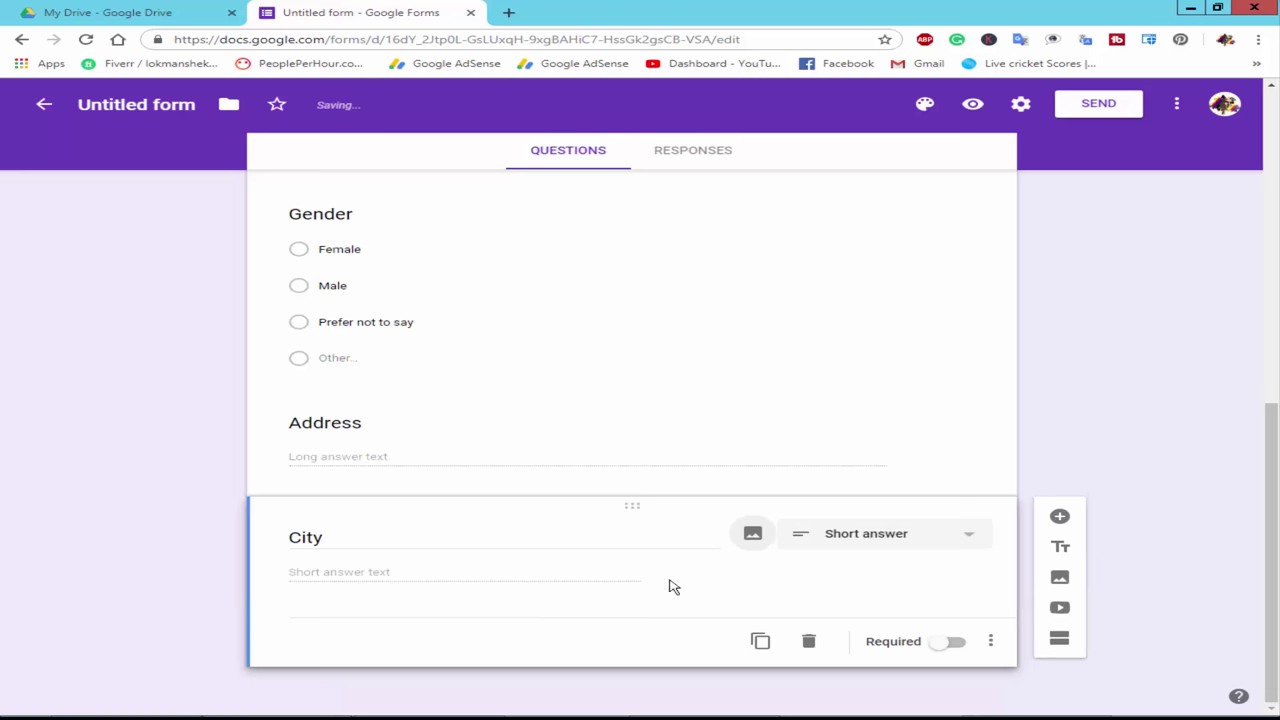
Step: Add a short-answer question titled "State" below City, following the field list in Notepad
click(1060, 517)
key(alt+Tab)
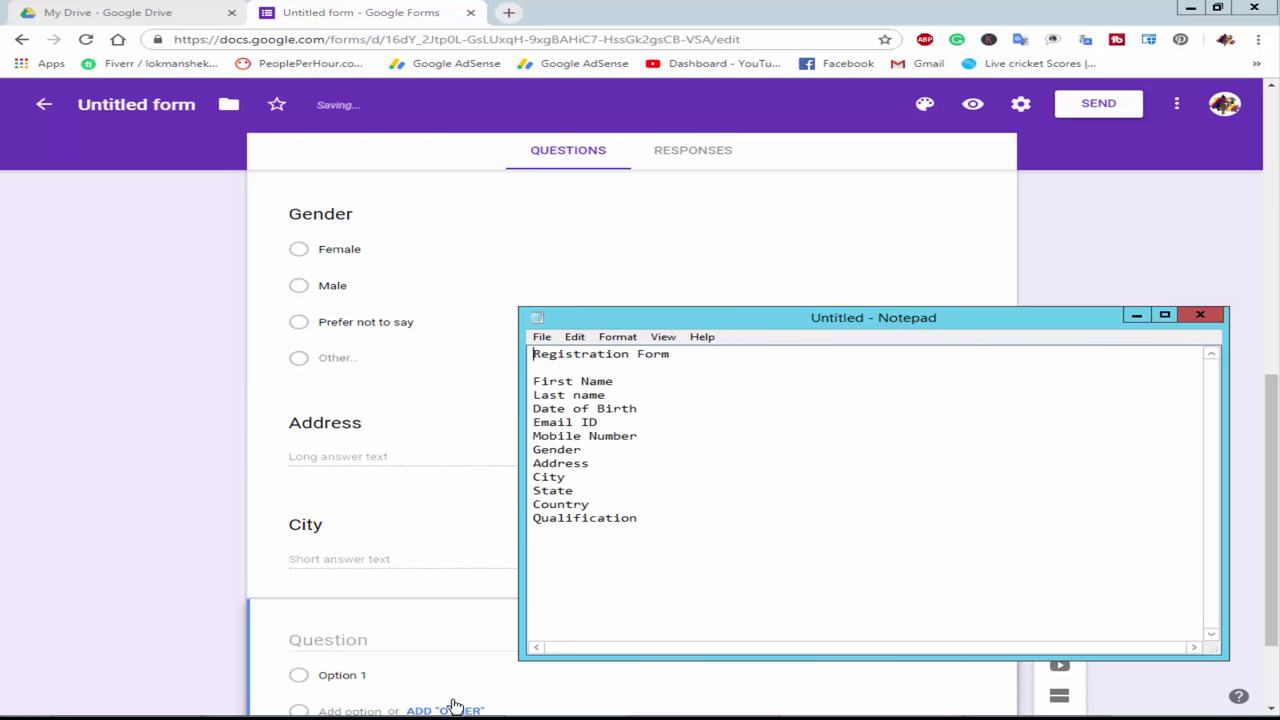
click(324, 640)
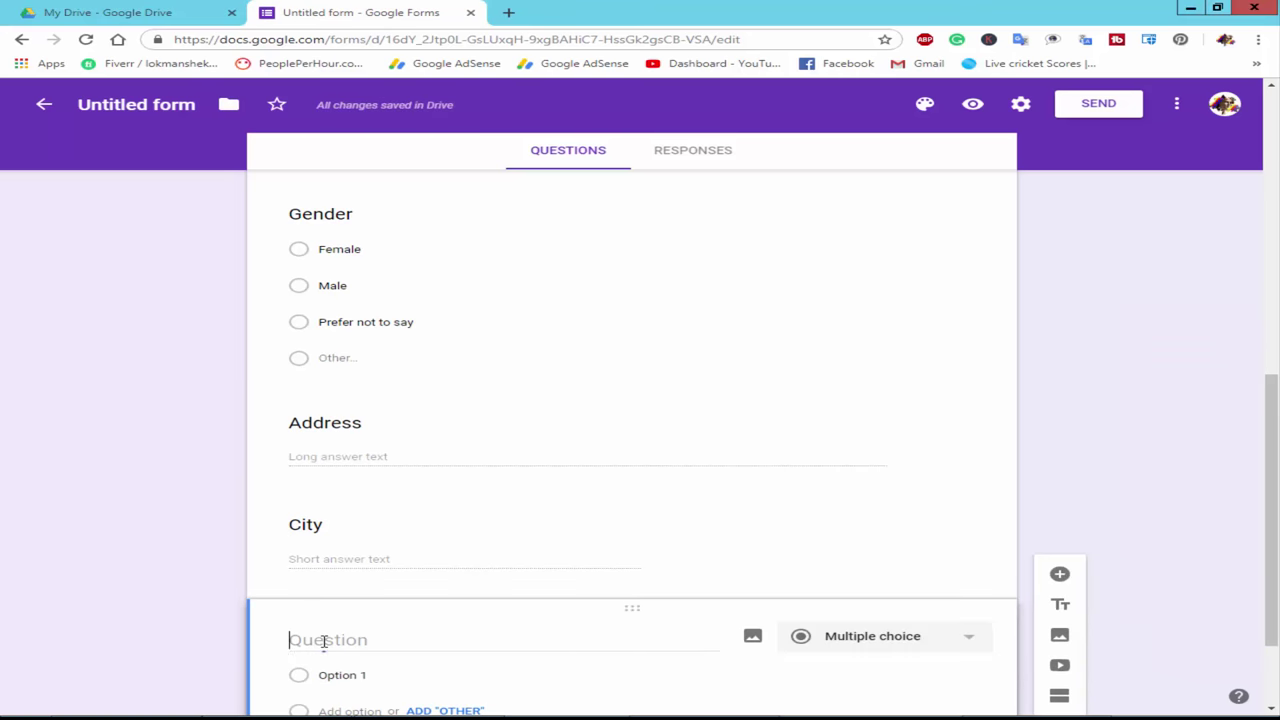
text(State)
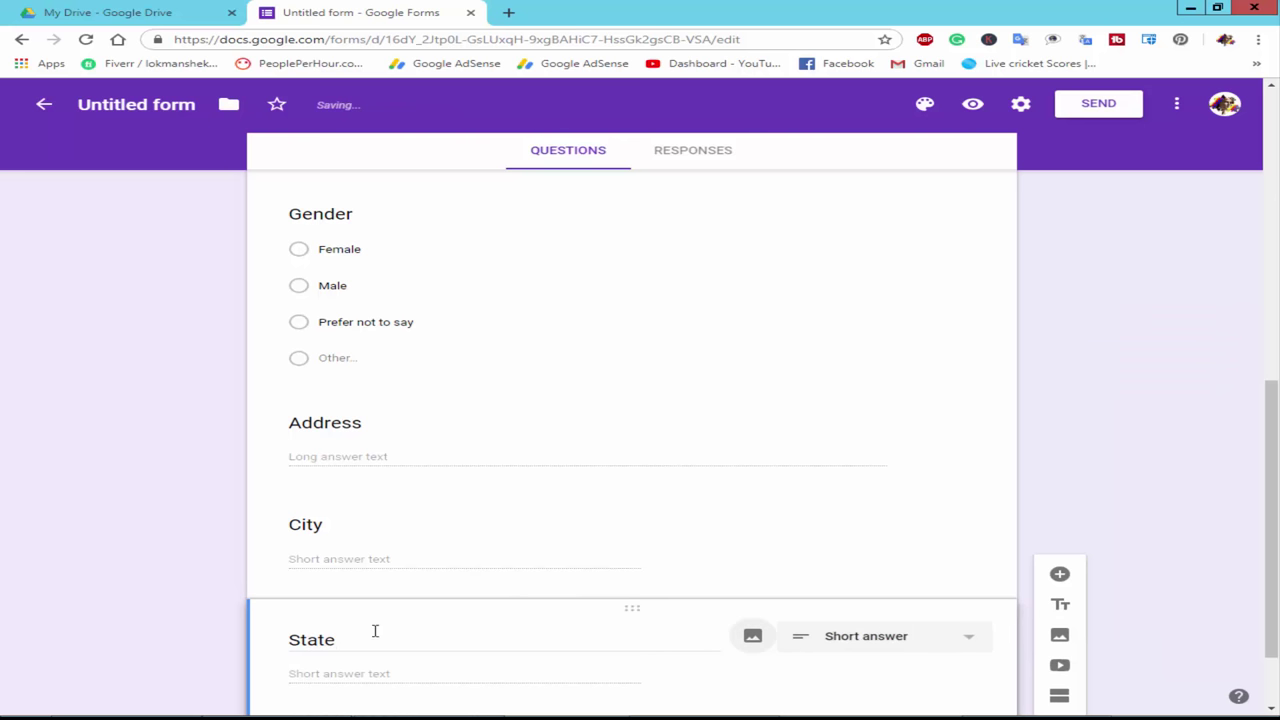
Step: Add a short-answer question titled "Country" below State
scroll(464, 597, down, 1)
click(1059, 516)
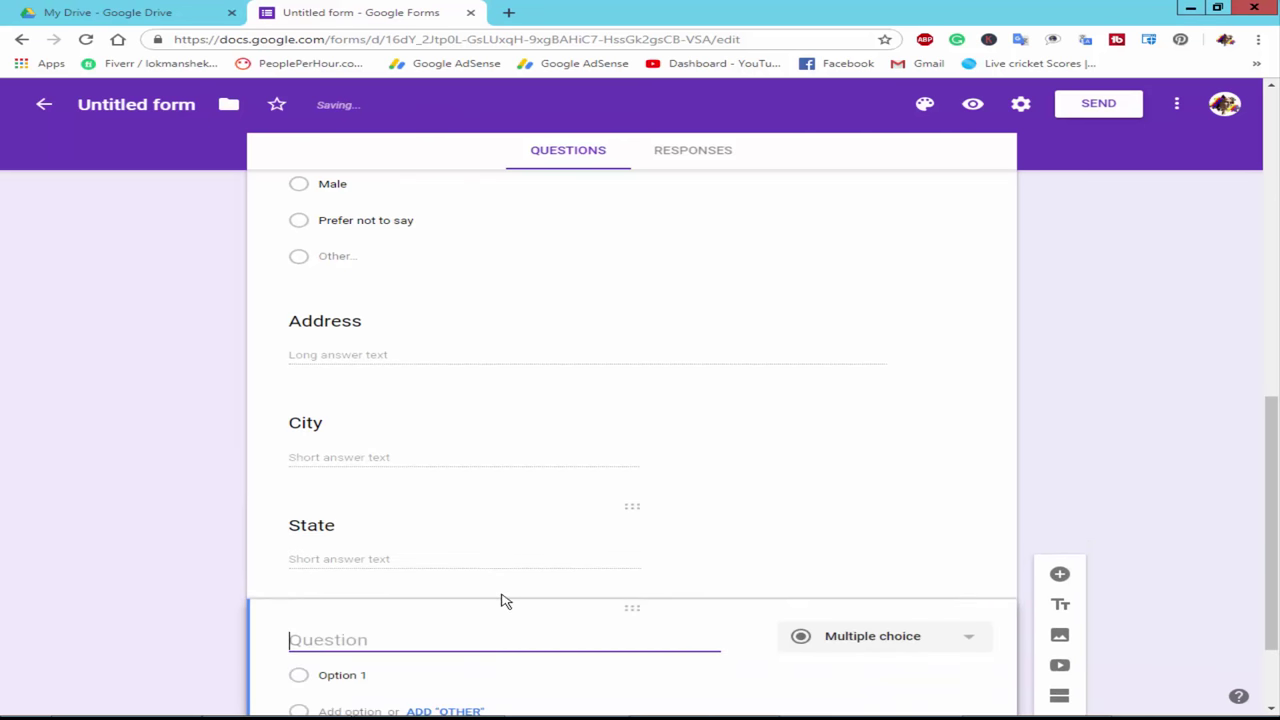
text(Cou)
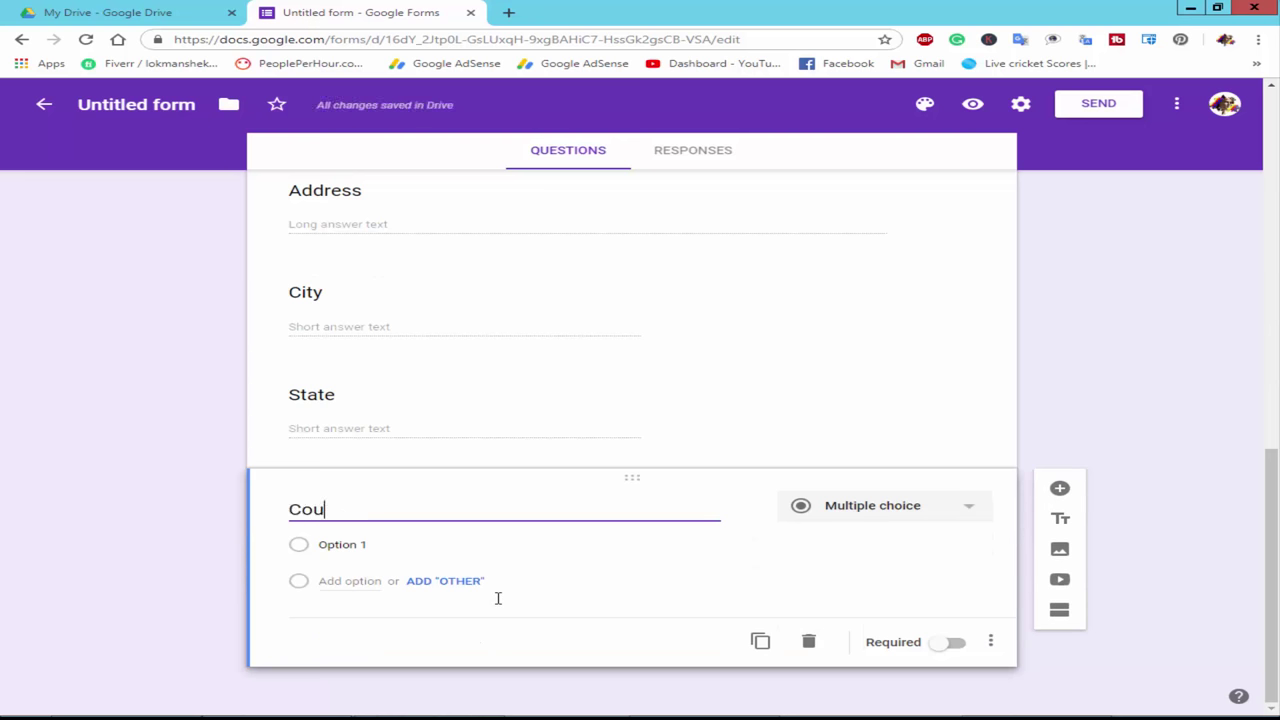
text(ntry)
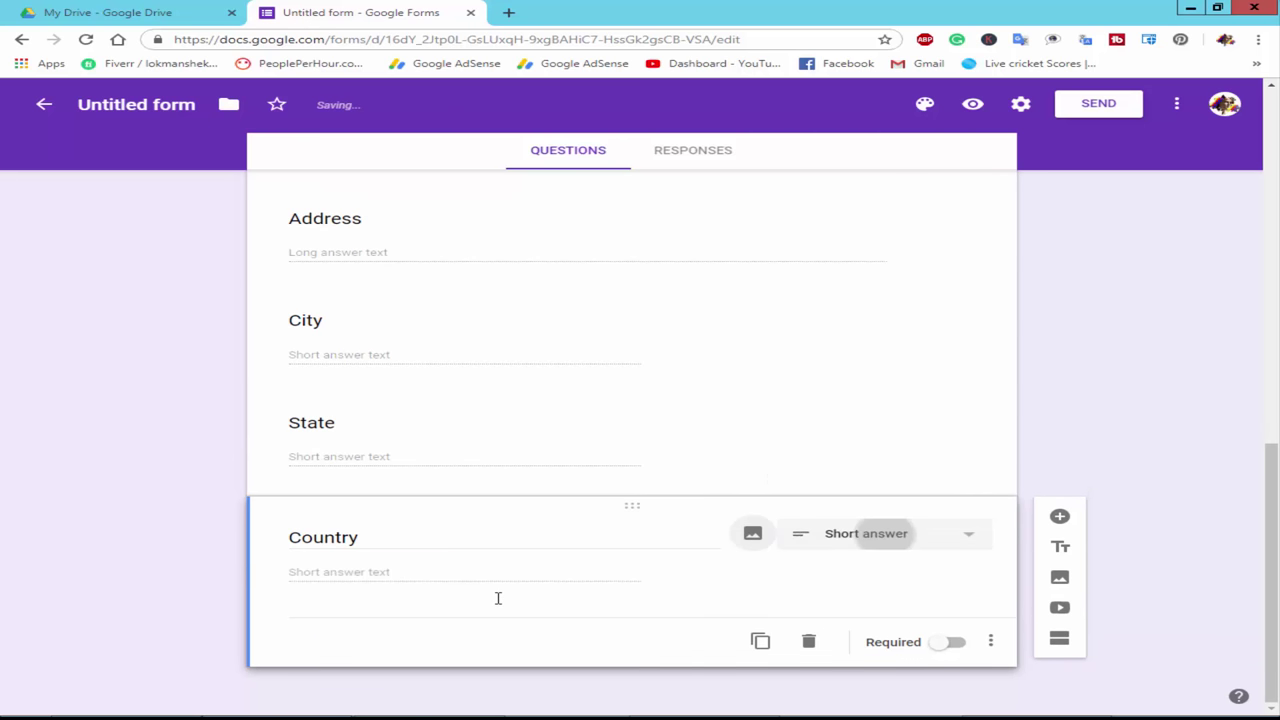
Step: Check the last field in the Notepad list and add a question titled "Qualification" below Country
key(alt+Tab)
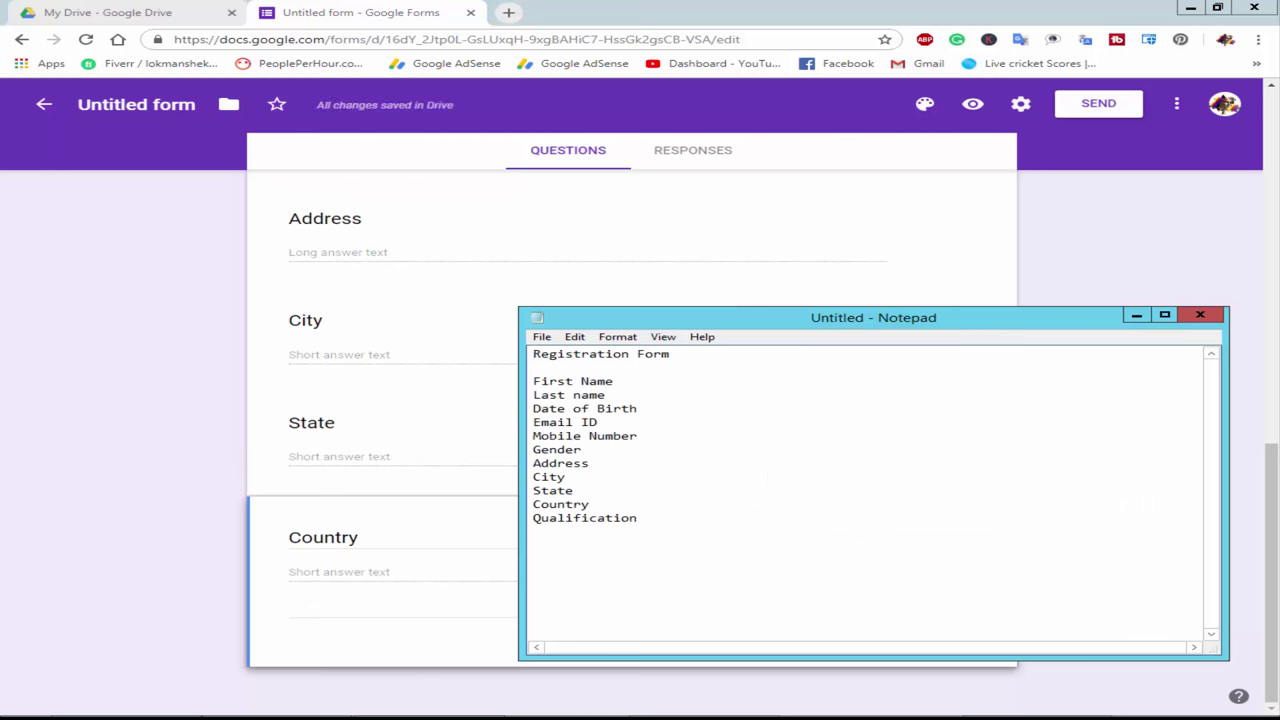
click(420, 610)
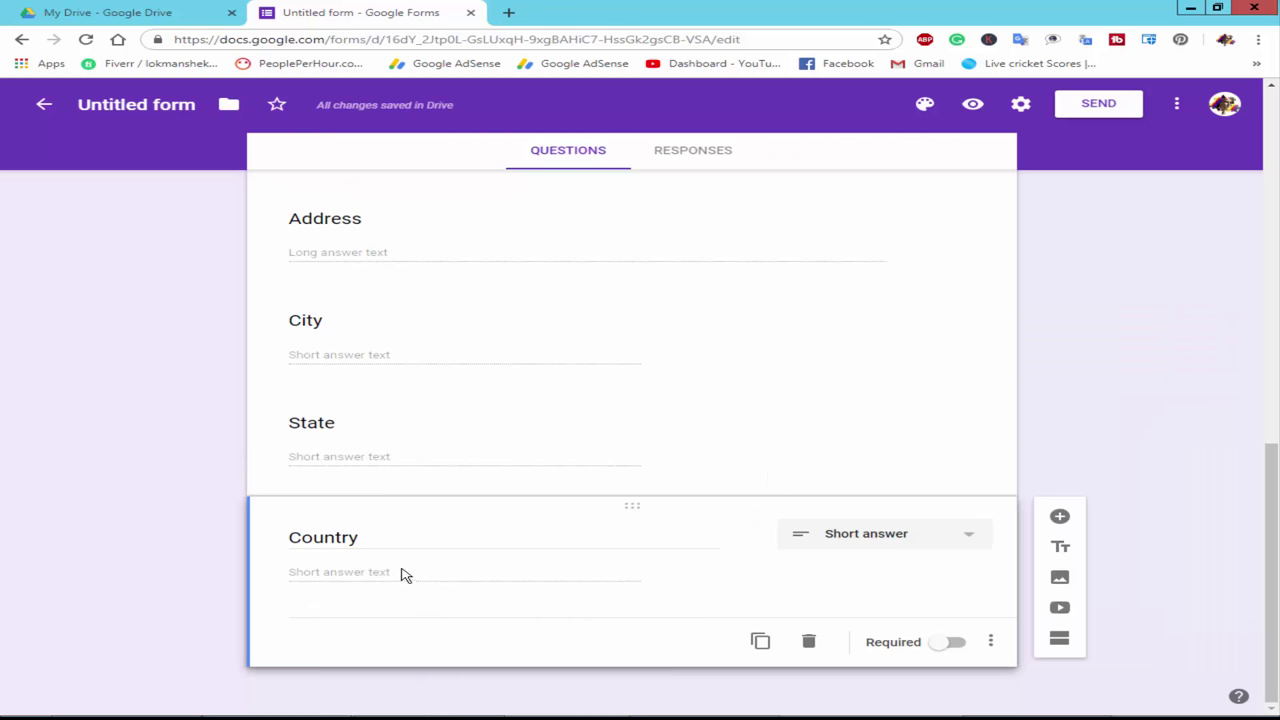
click(1059, 516)
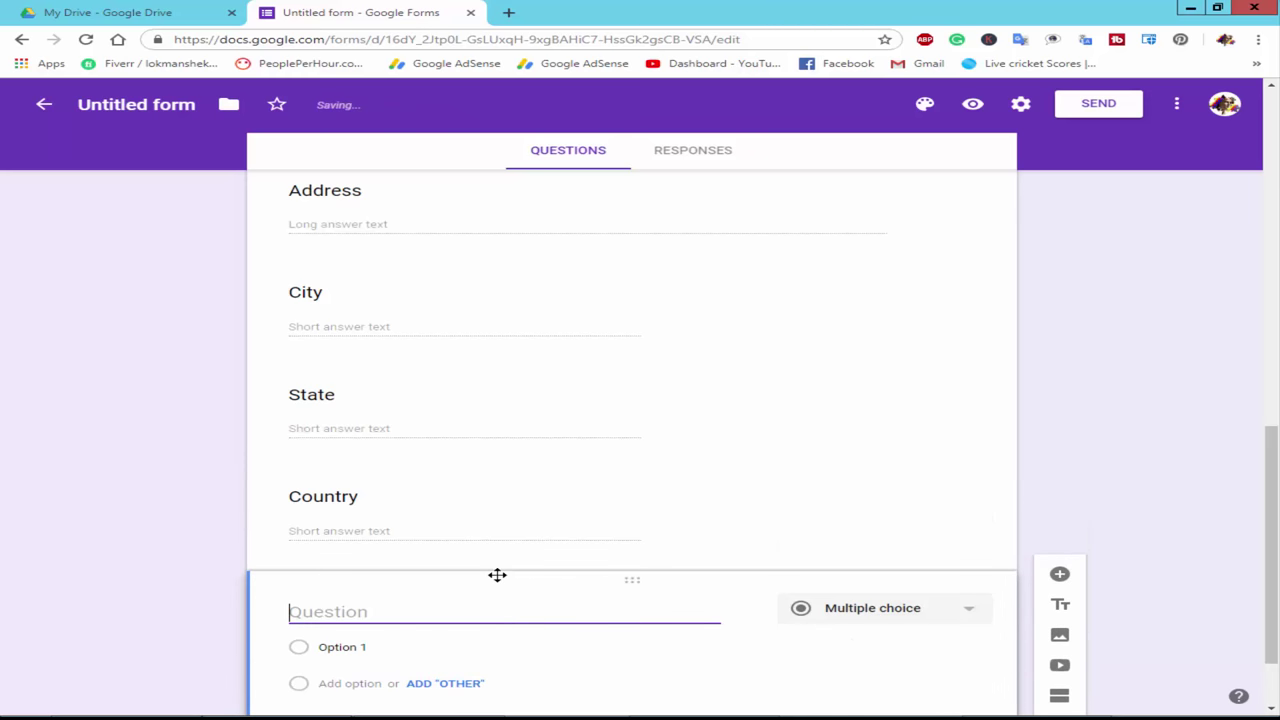
text(Qualifica)
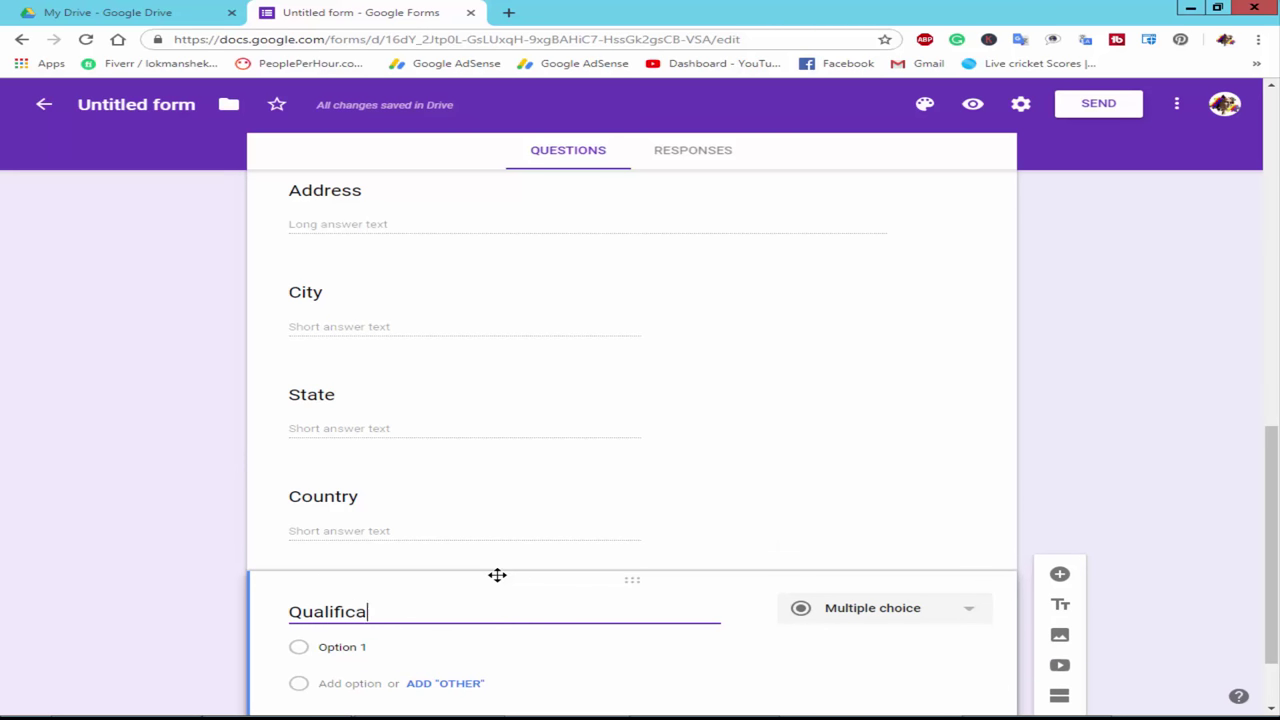
text(tion)
click(497, 575)
scroll(510, 580, down, 1)
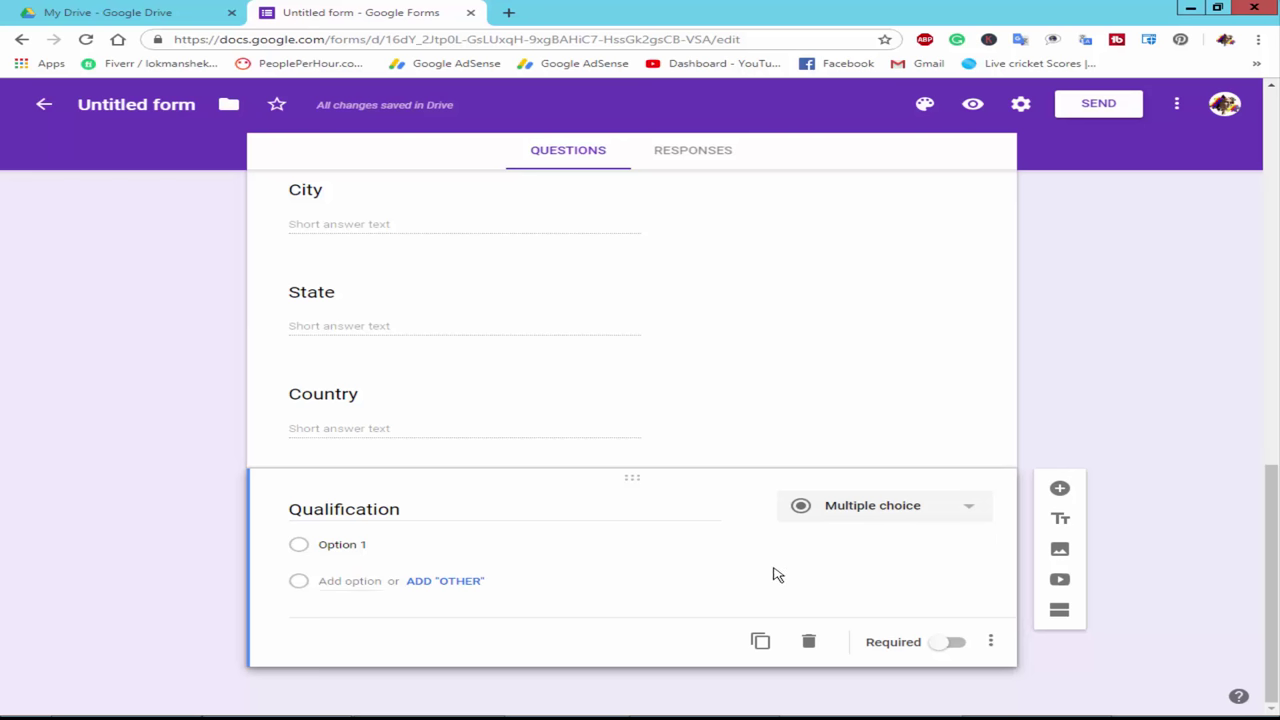
Step: Change the Qualification question to a dropdown with the options "Graduate" and "Post Graduate"
click(914, 514)
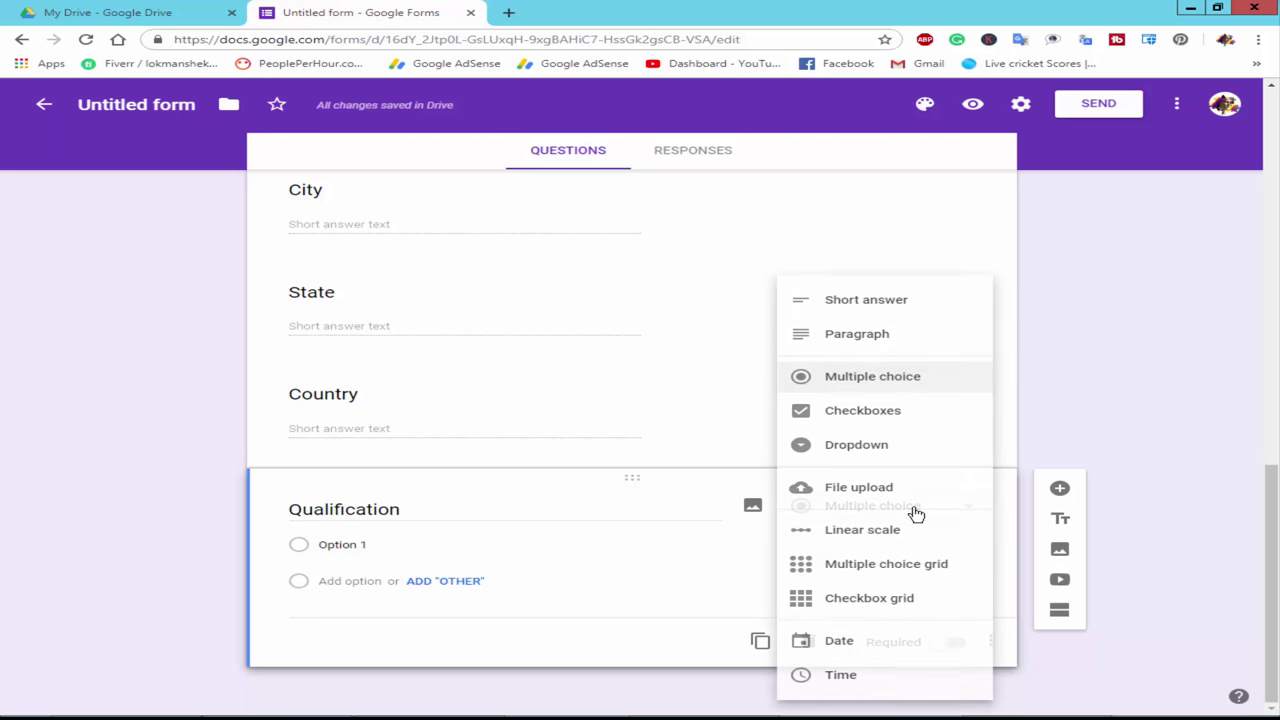
click(878, 449)
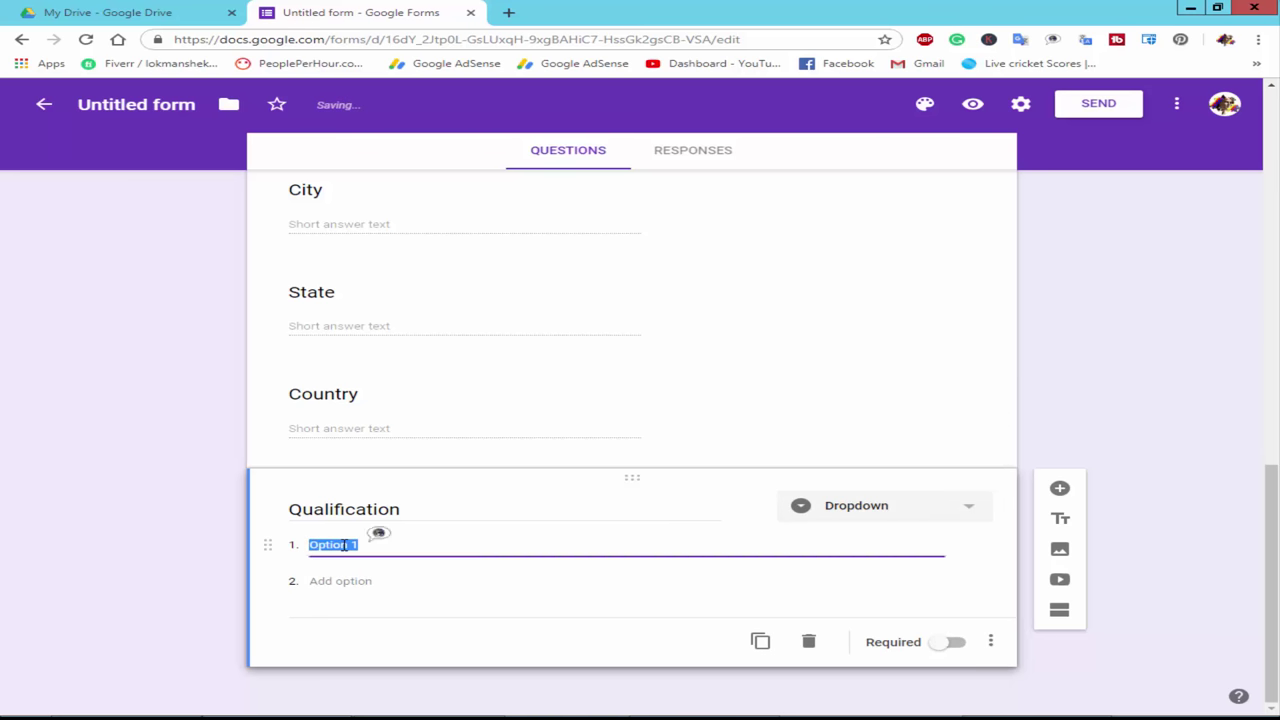
text(Grad)
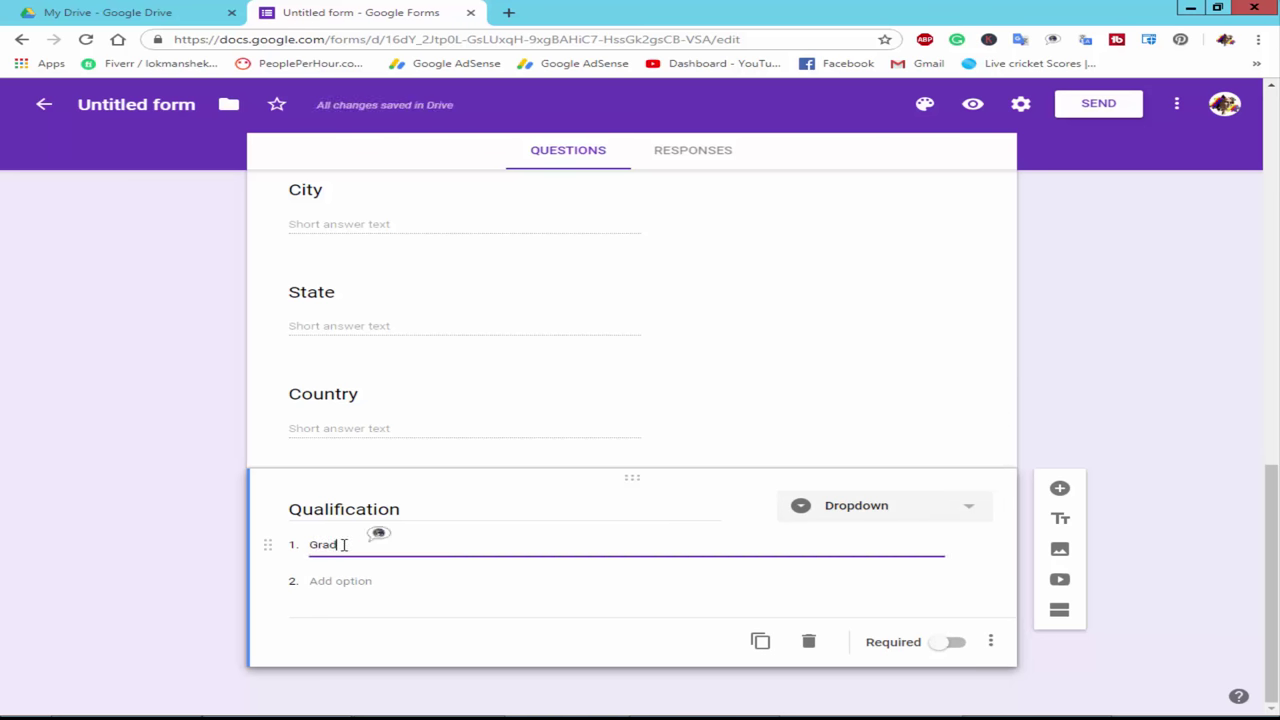
text(uate)
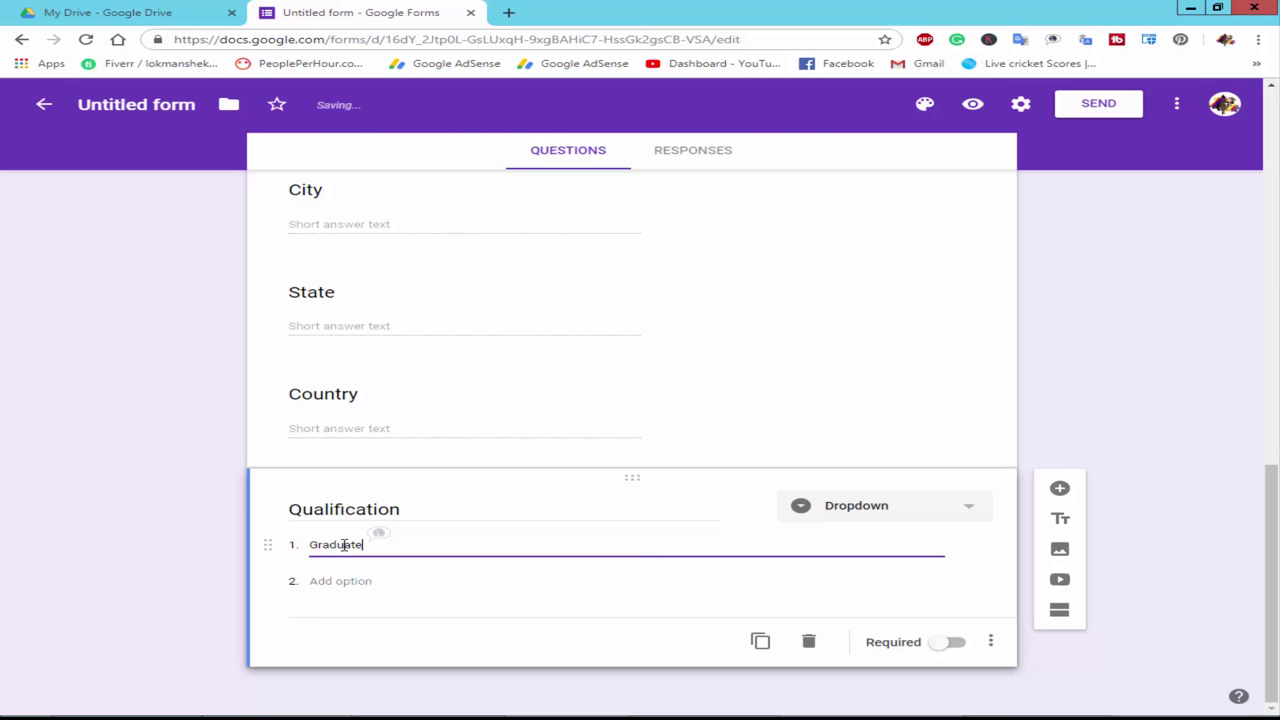
key(Return)
text(Post)
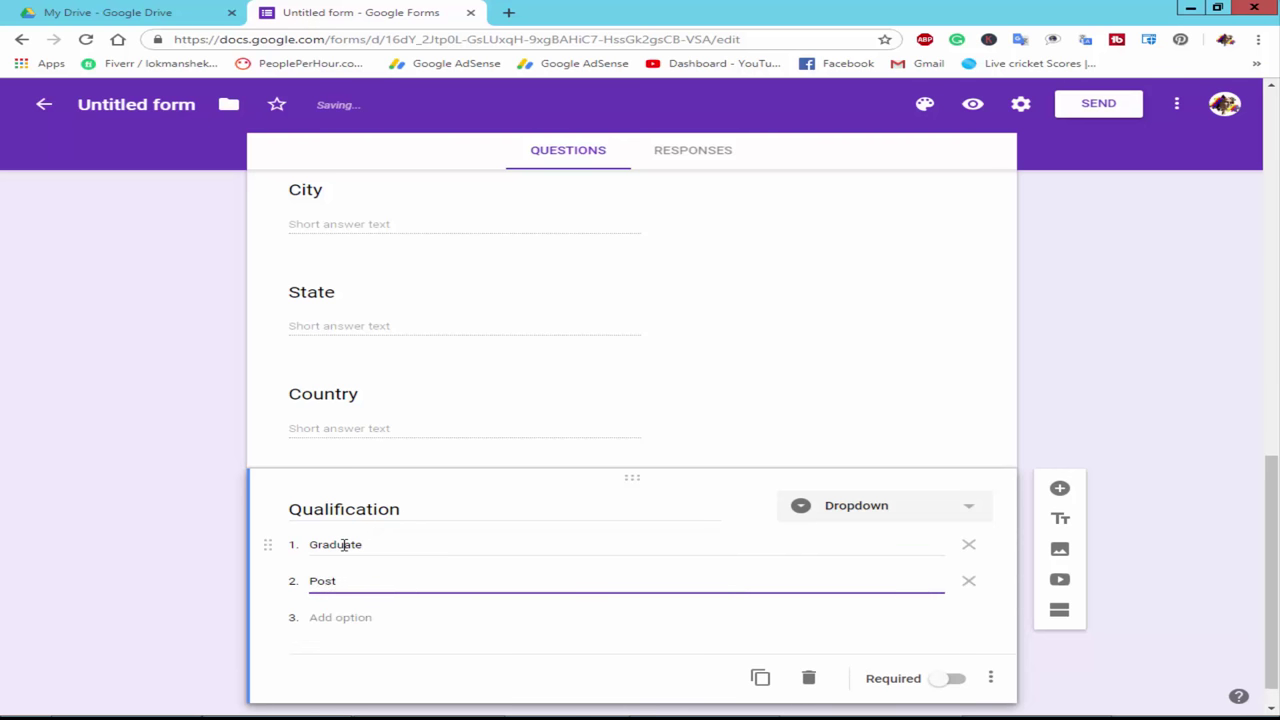
text( Graduate)
click(372, 665)
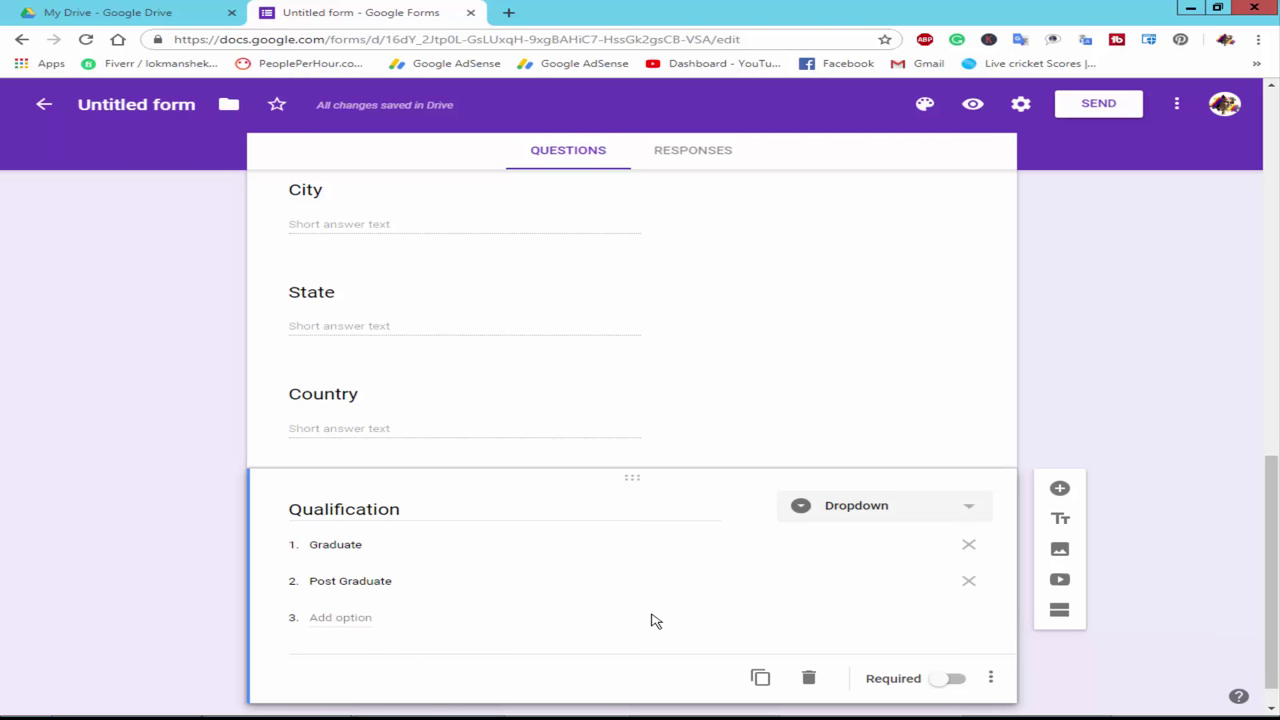
Step: Preview the form and test the Qualification dropdown by choosing Post Graduate, followed by Graduate
click(974, 105)
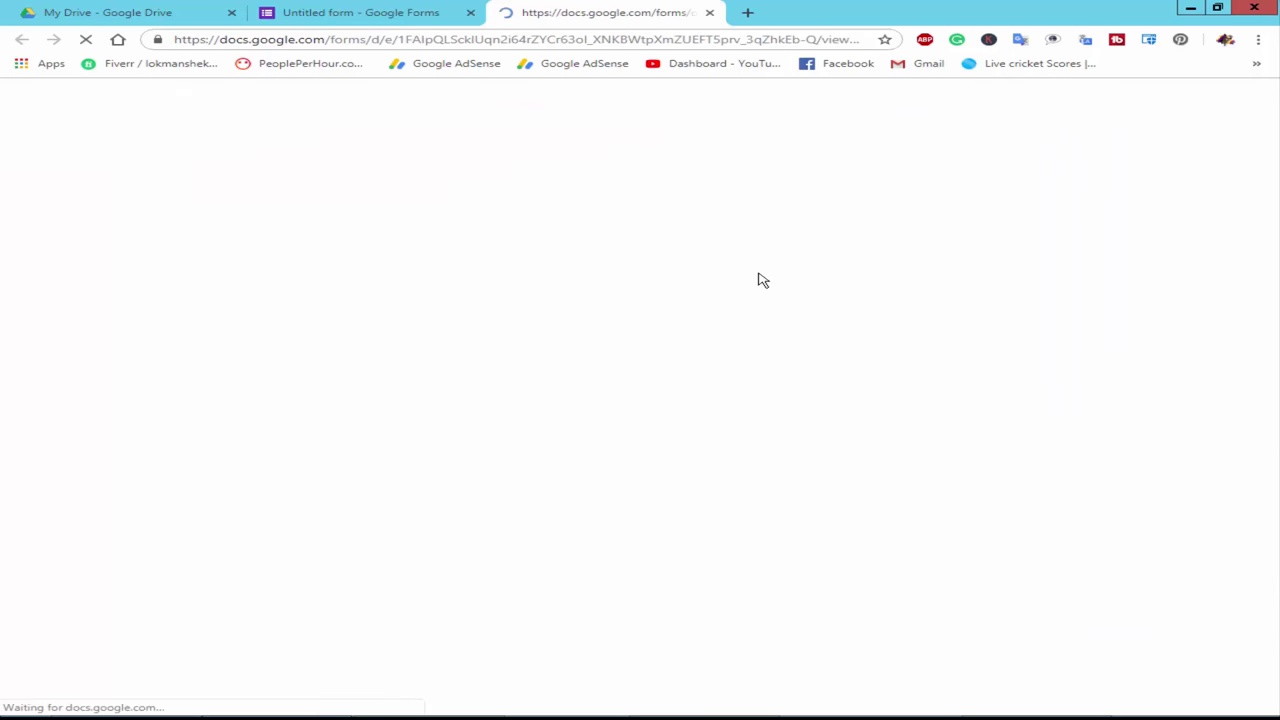
scroll(582, 486, down, 8)
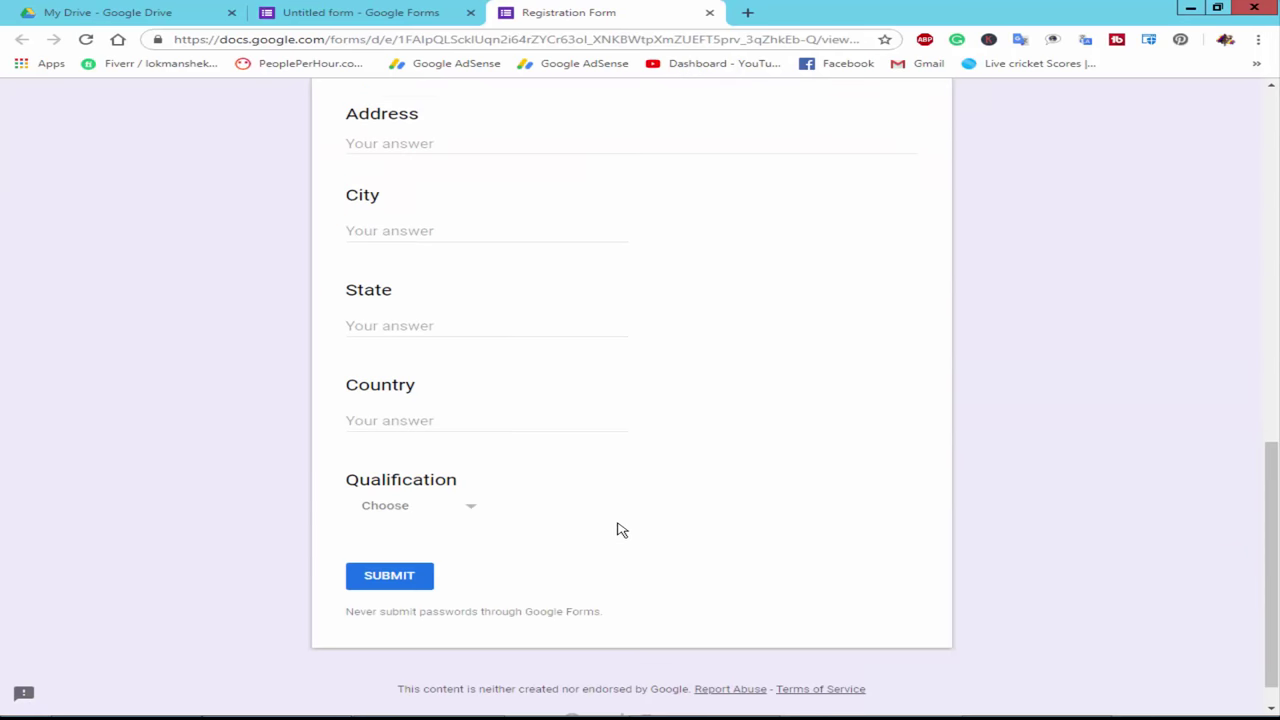
scroll(620, 529, up, 2)
scroll(620, 529, down, 2)
click(462, 507)
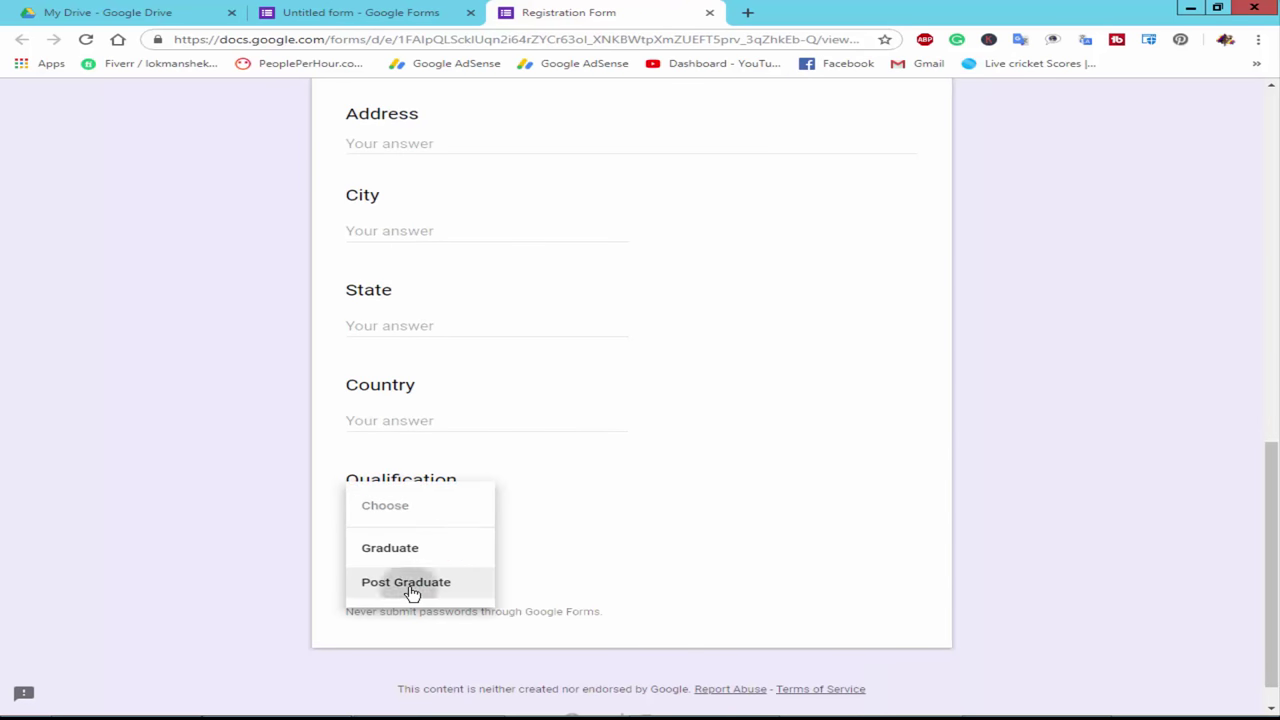
click(409, 591)
click(472, 520)
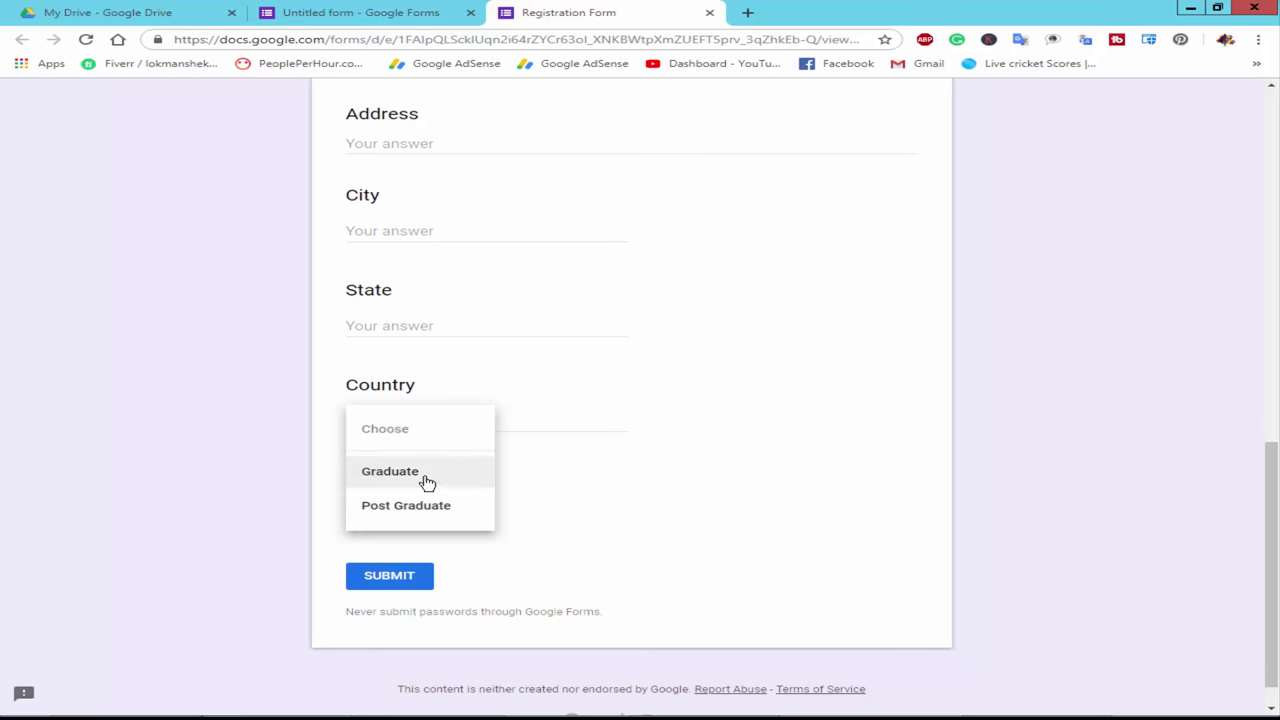
click(440, 476)
Step: Close the form preview and return to the form editor
click(407, 20)
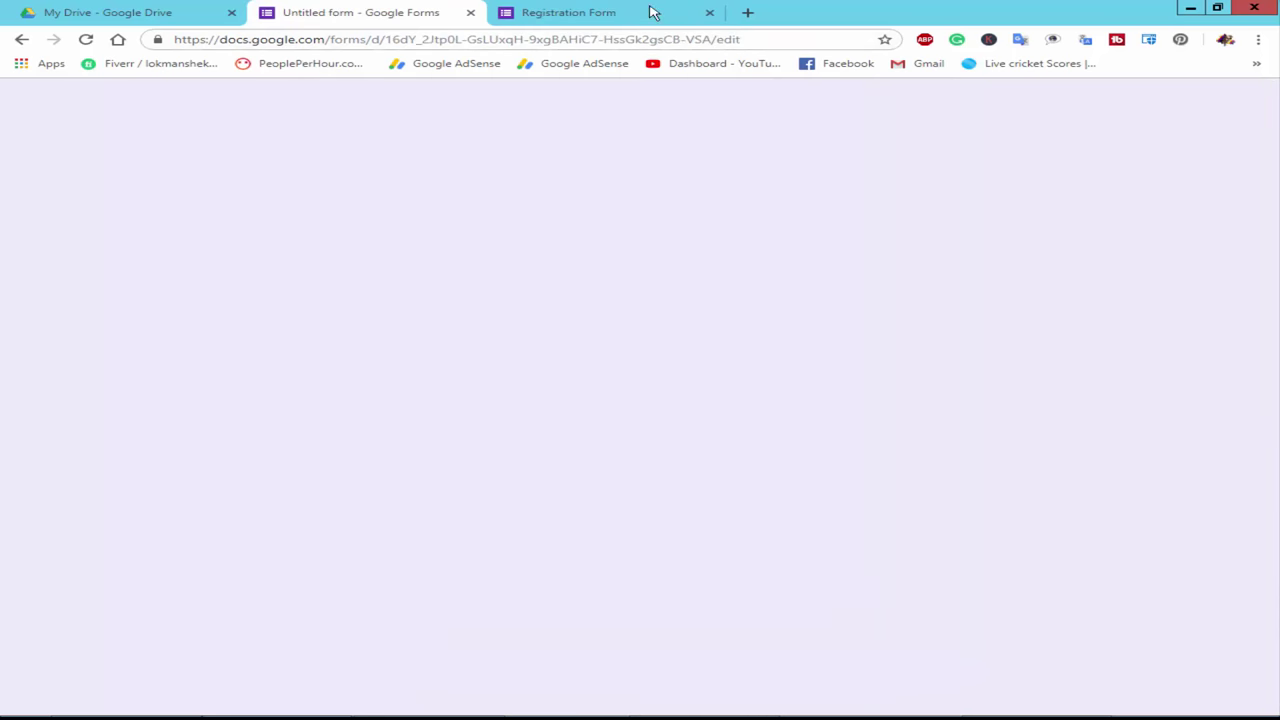
click(709, 12)
click(737, 125)
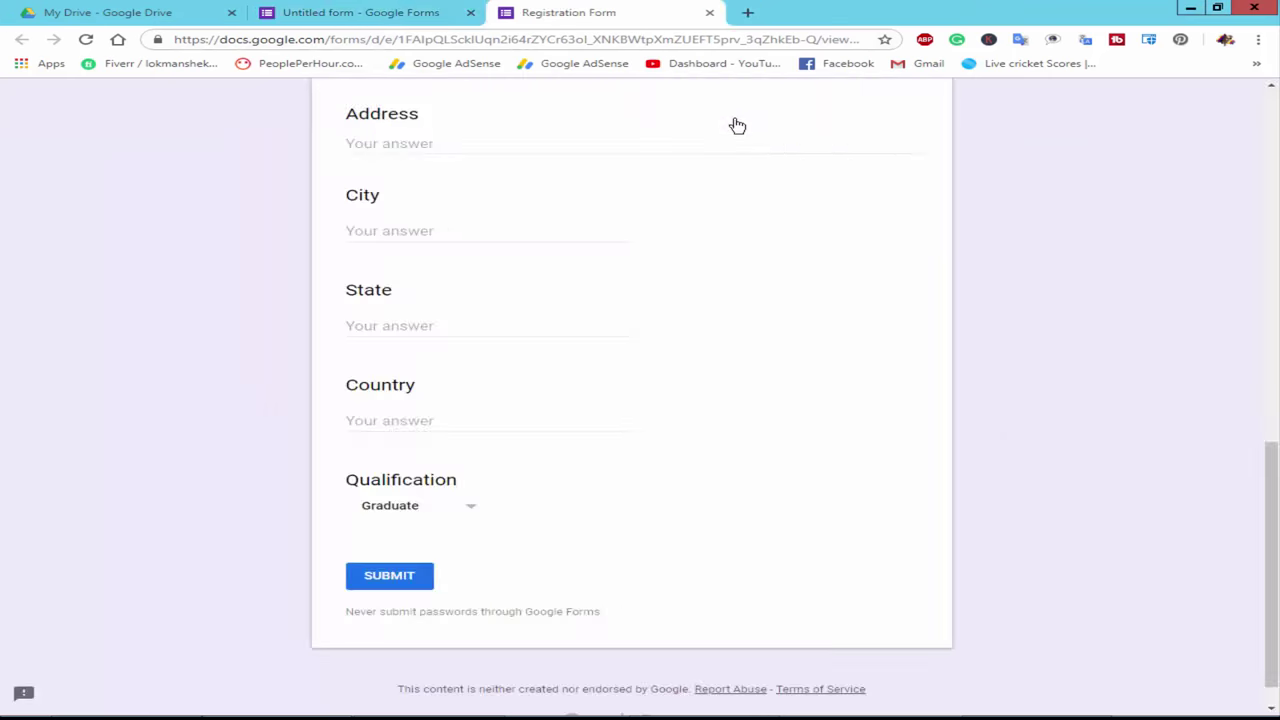
Step: Change the Qualification question to checkboxes and make it required
click(558, 556)
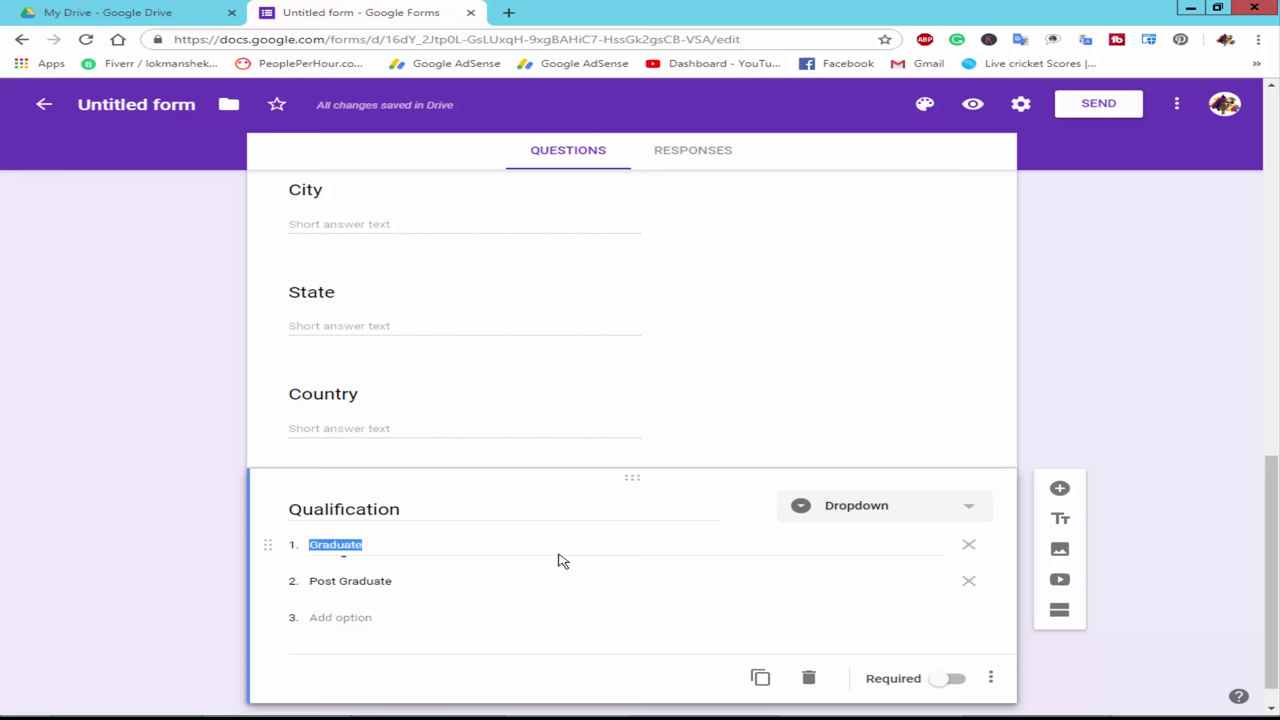
click(963, 508)
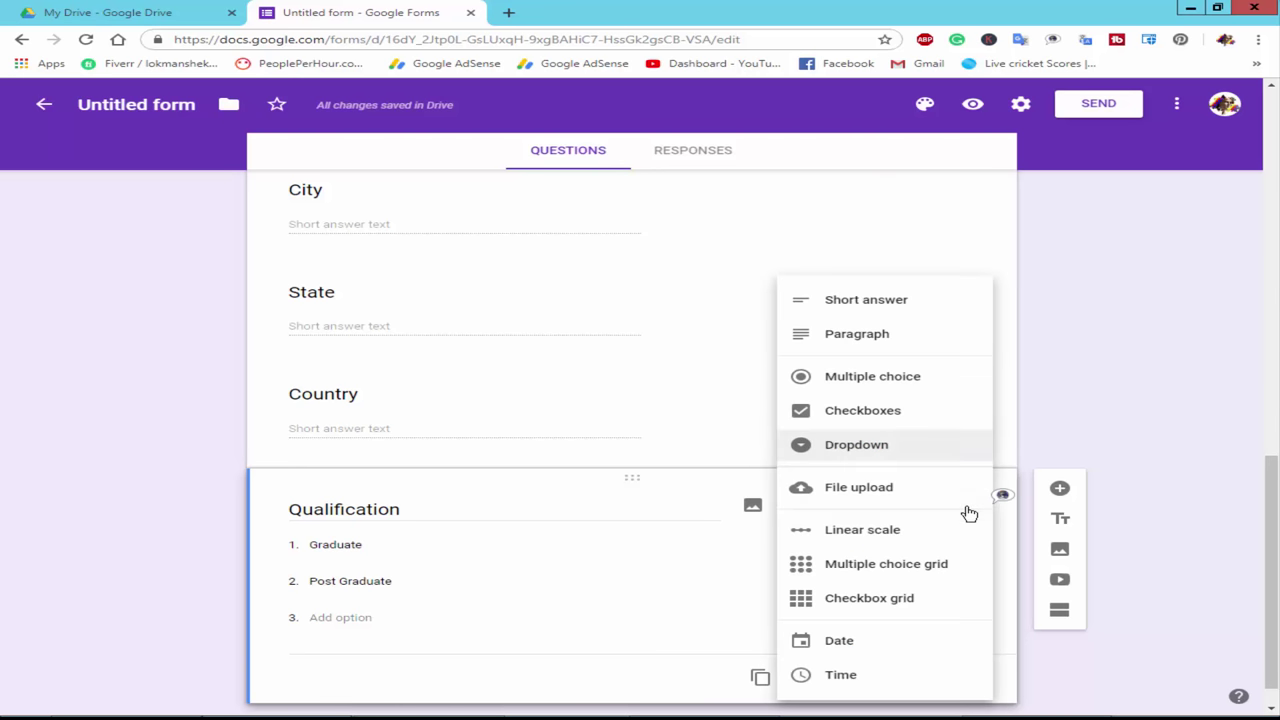
click(874, 418)
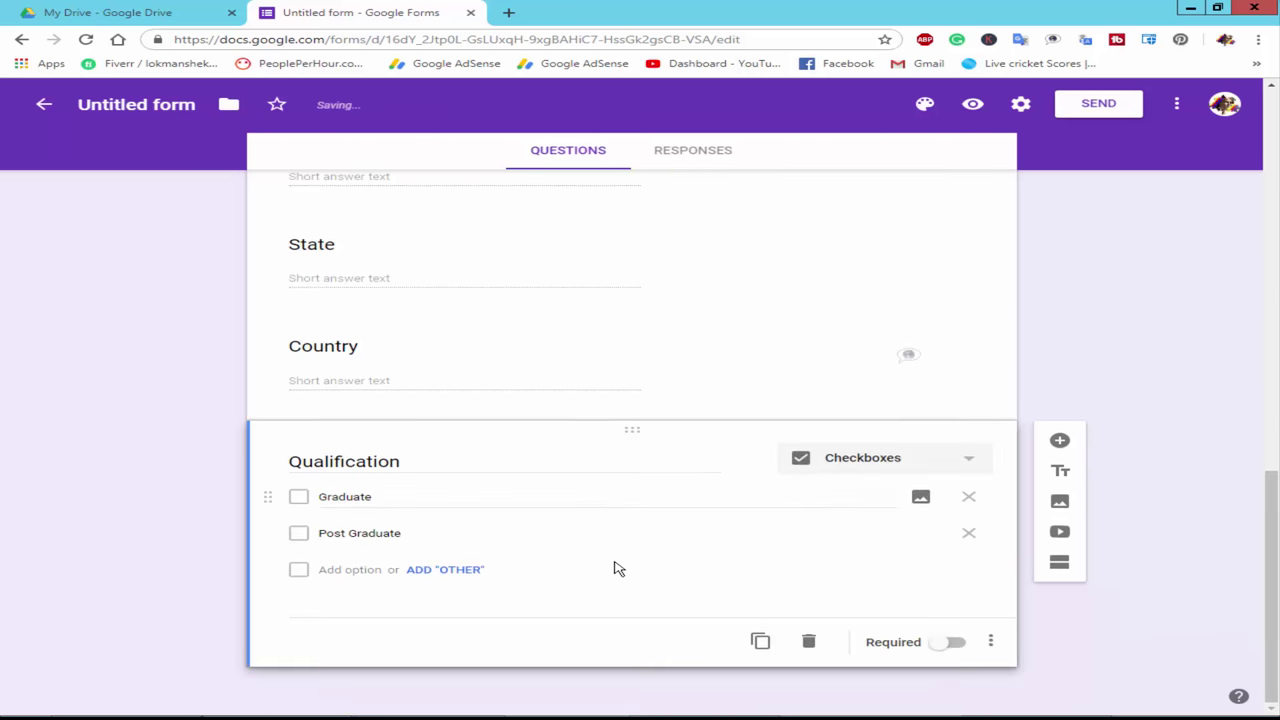
click(955, 645)
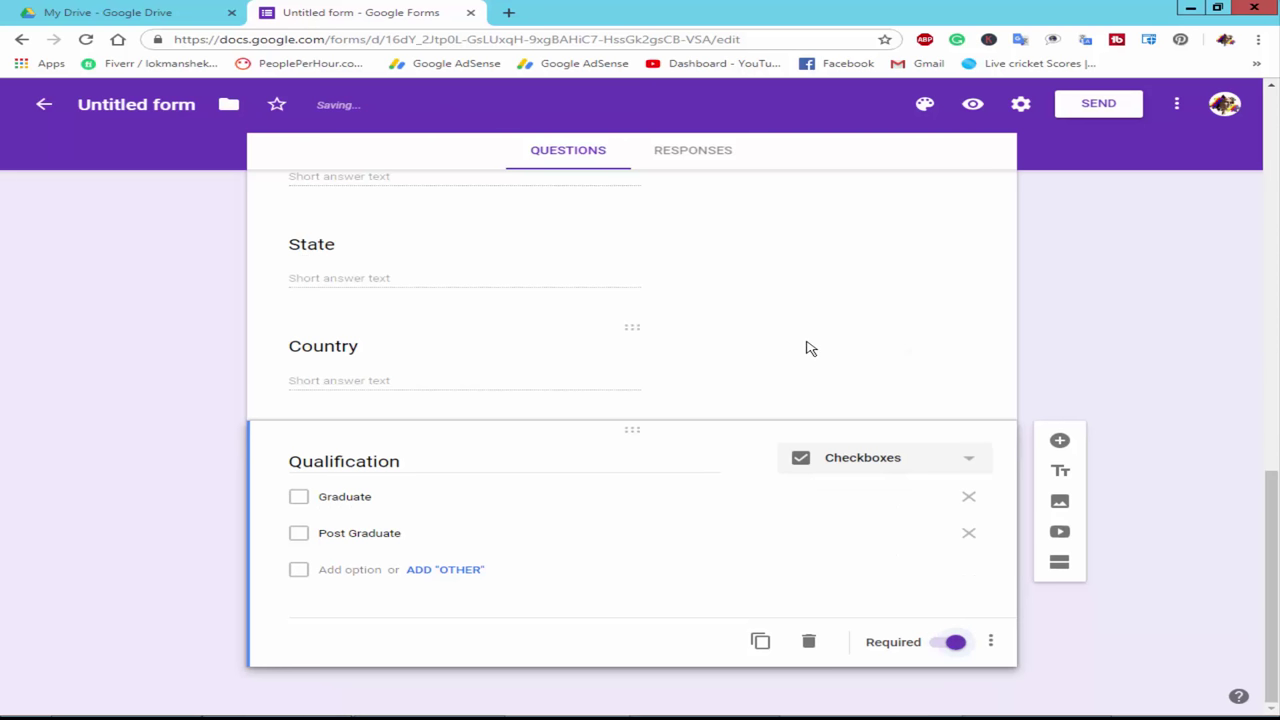
Step: Make the Country and State questions required
click(730, 346)
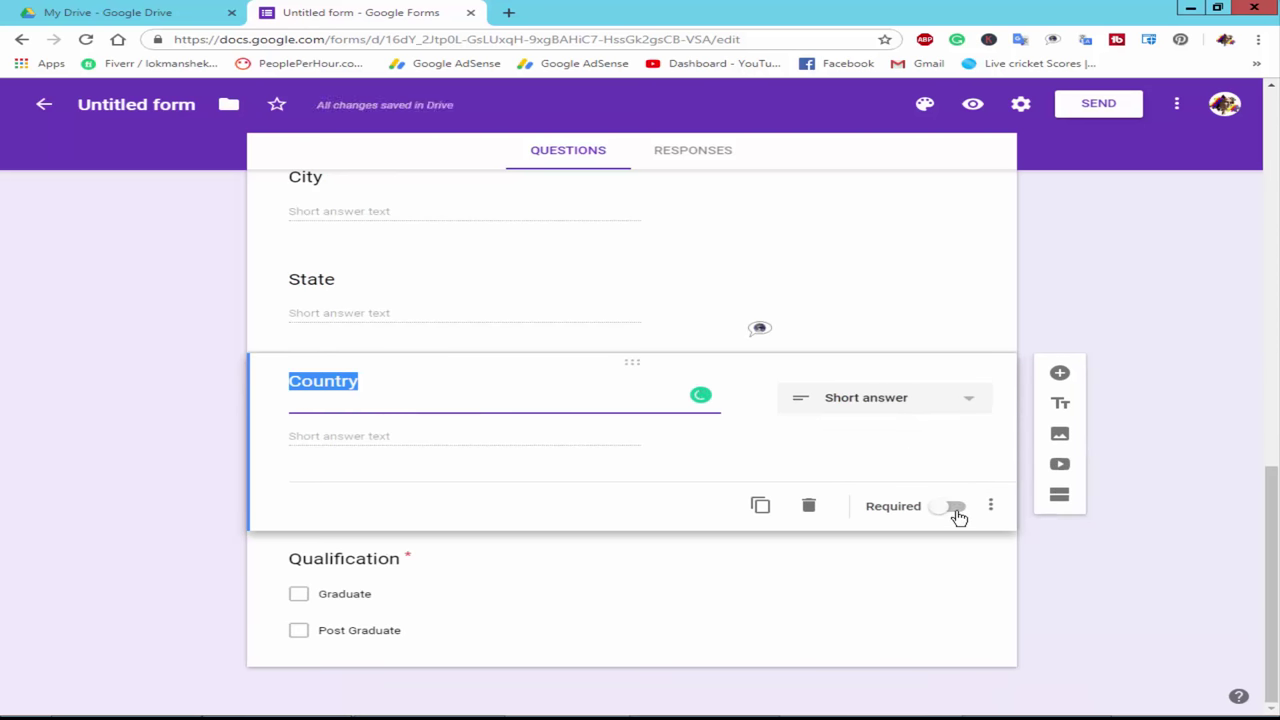
click(957, 510)
scroll(826, 374, up, 2)
click(810, 340)
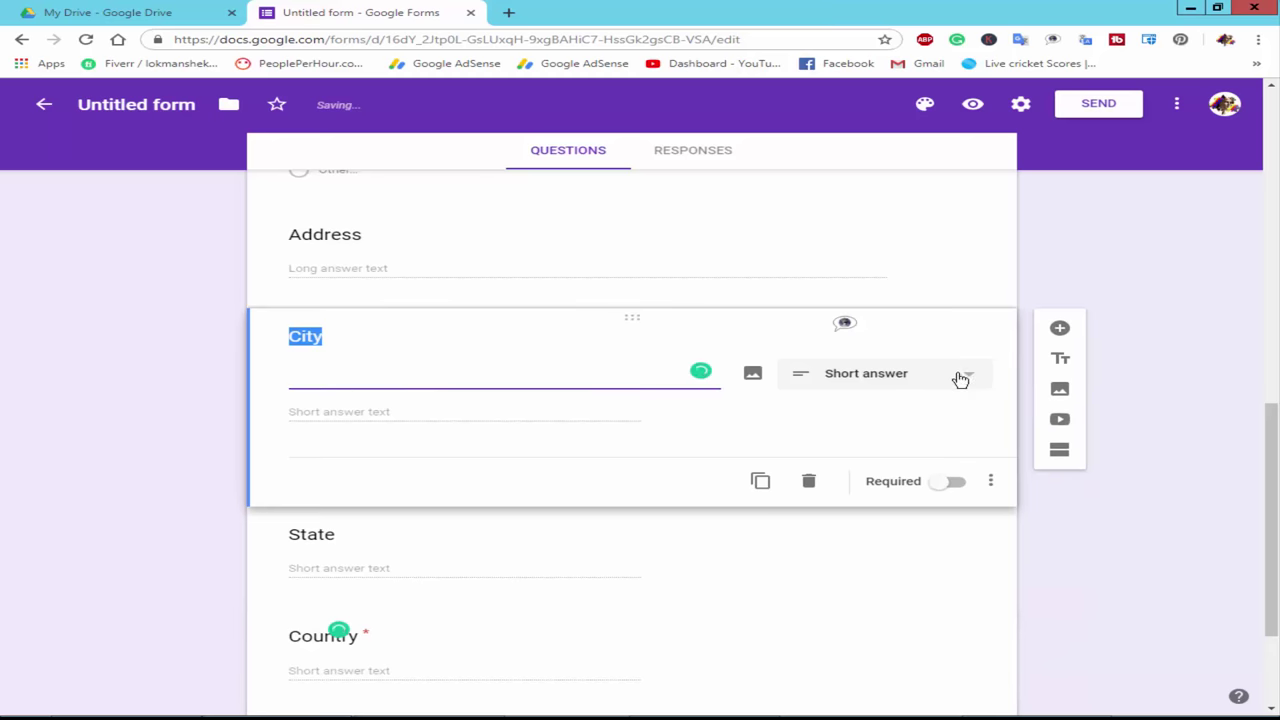
click(843, 526)
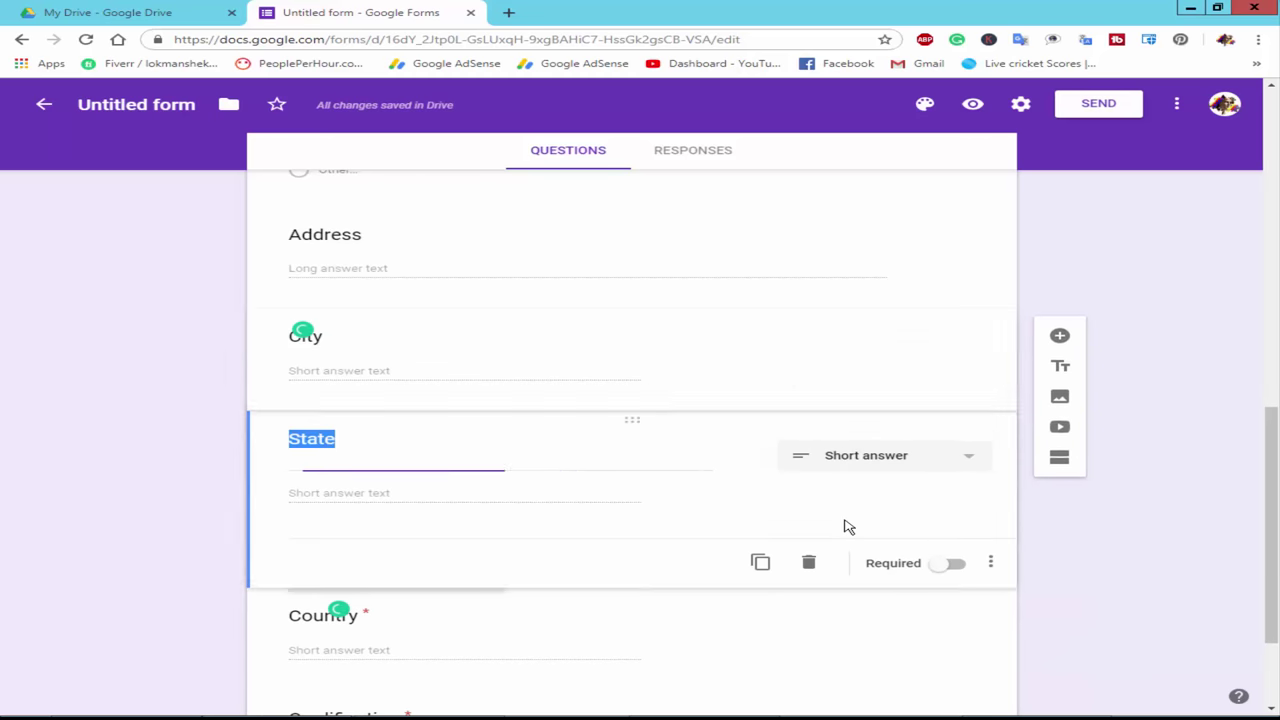
click(966, 568)
Step: Make the Address question required
click(885, 354)
click(814, 257)
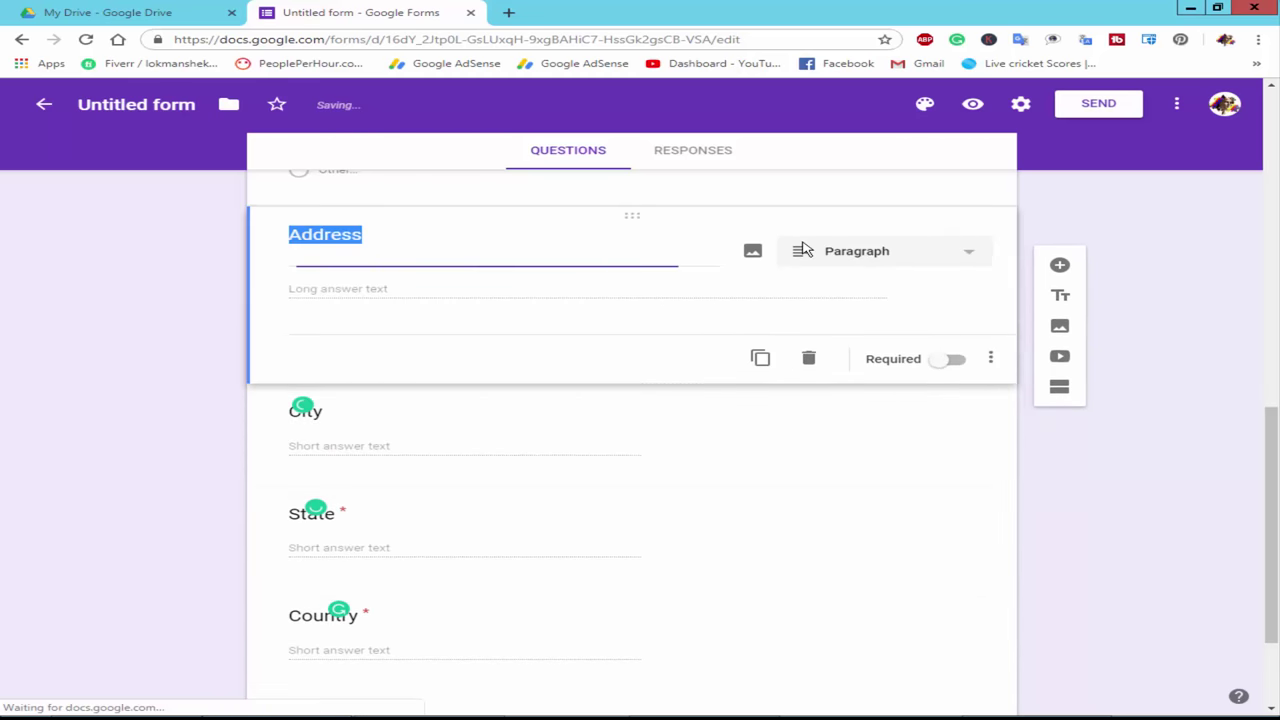
click(960, 366)
scroll(945, 372, up, 3)
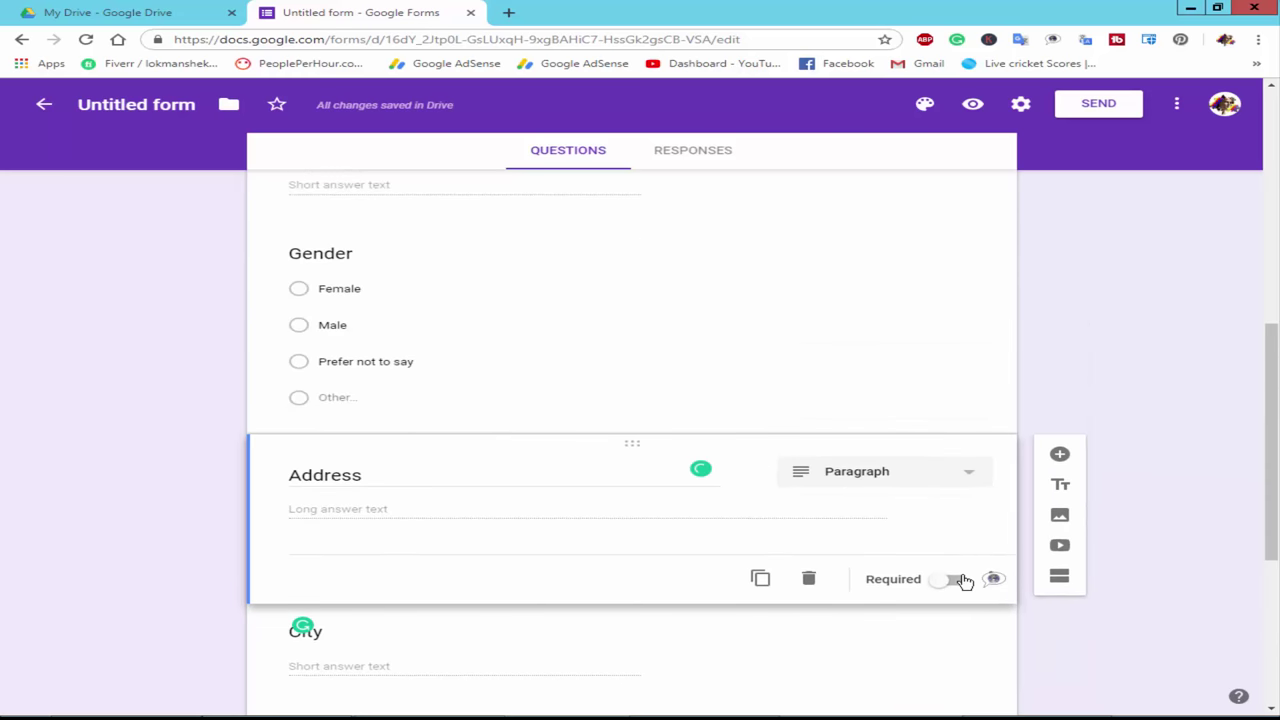
click(963, 581)
Step: Make the Gender and Mobile Number questions required
click(808, 331)
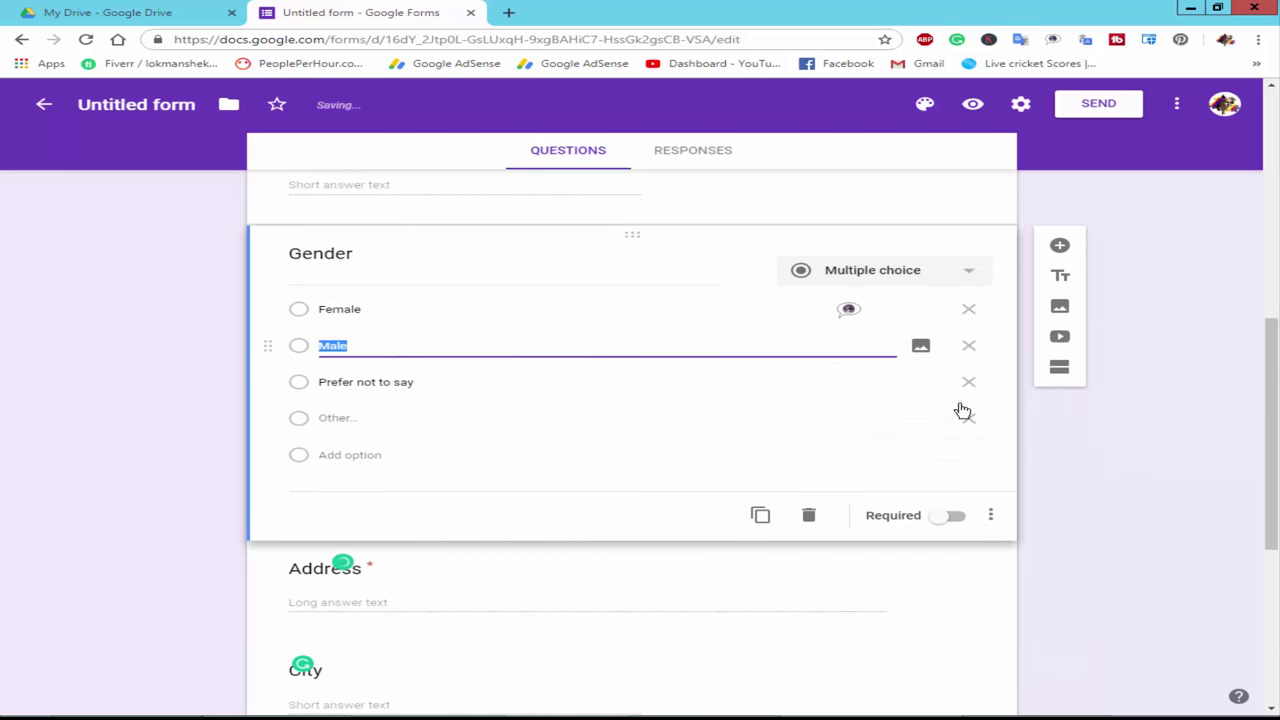
click(955, 517)
scroll(871, 409, up, 3)
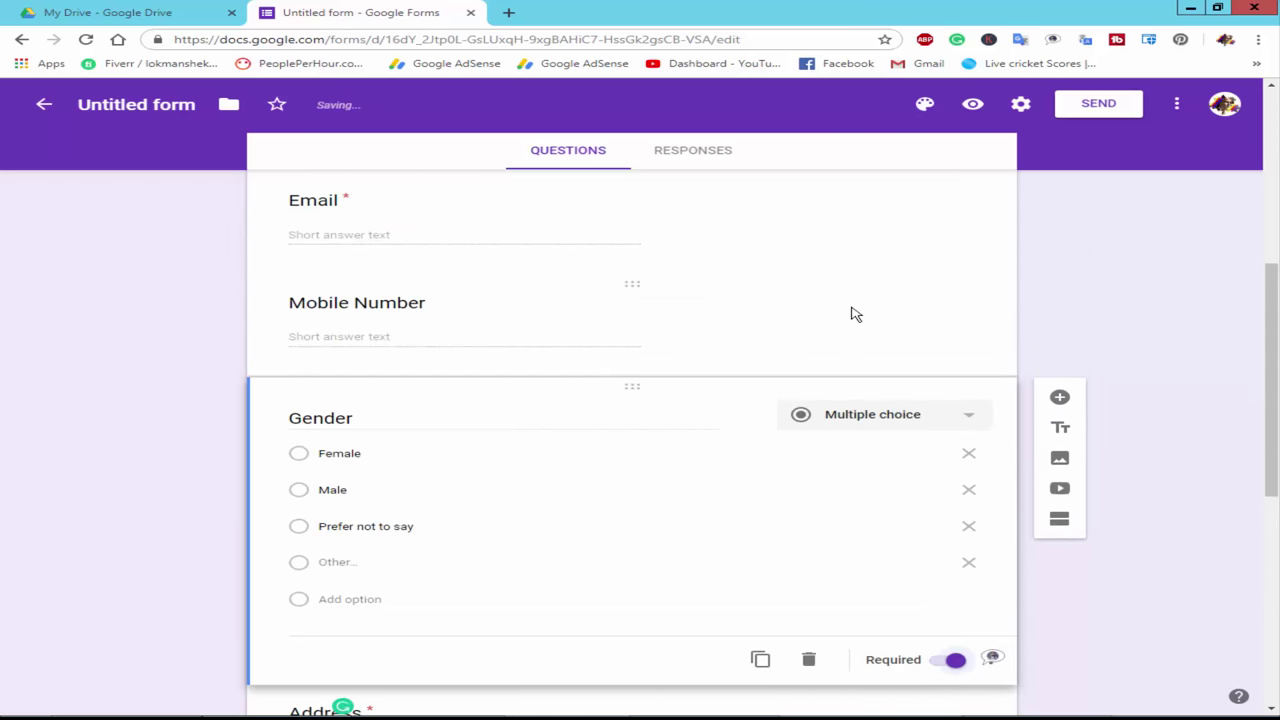
click(972, 336)
click(955, 517)
scroll(903, 449, up, 2)
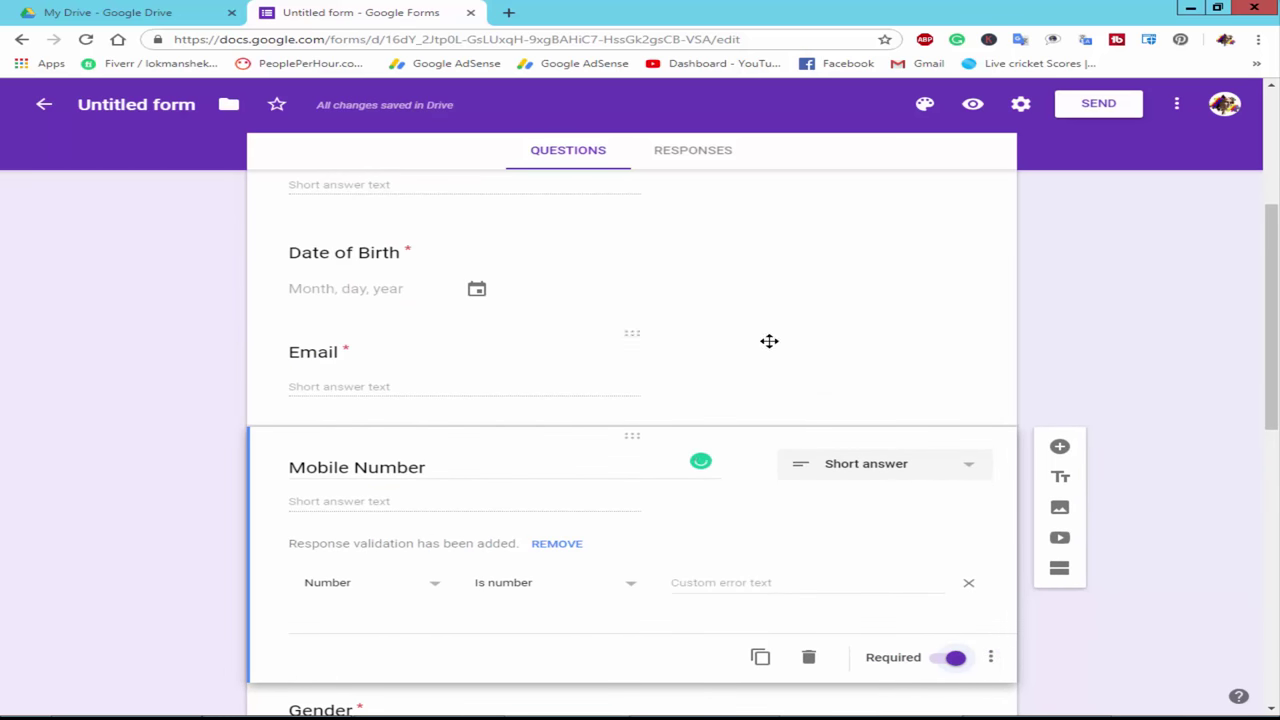
Step: Add an optional paragraph question titled "Comments" below Qualification
scroll(729, 549, down, 8)
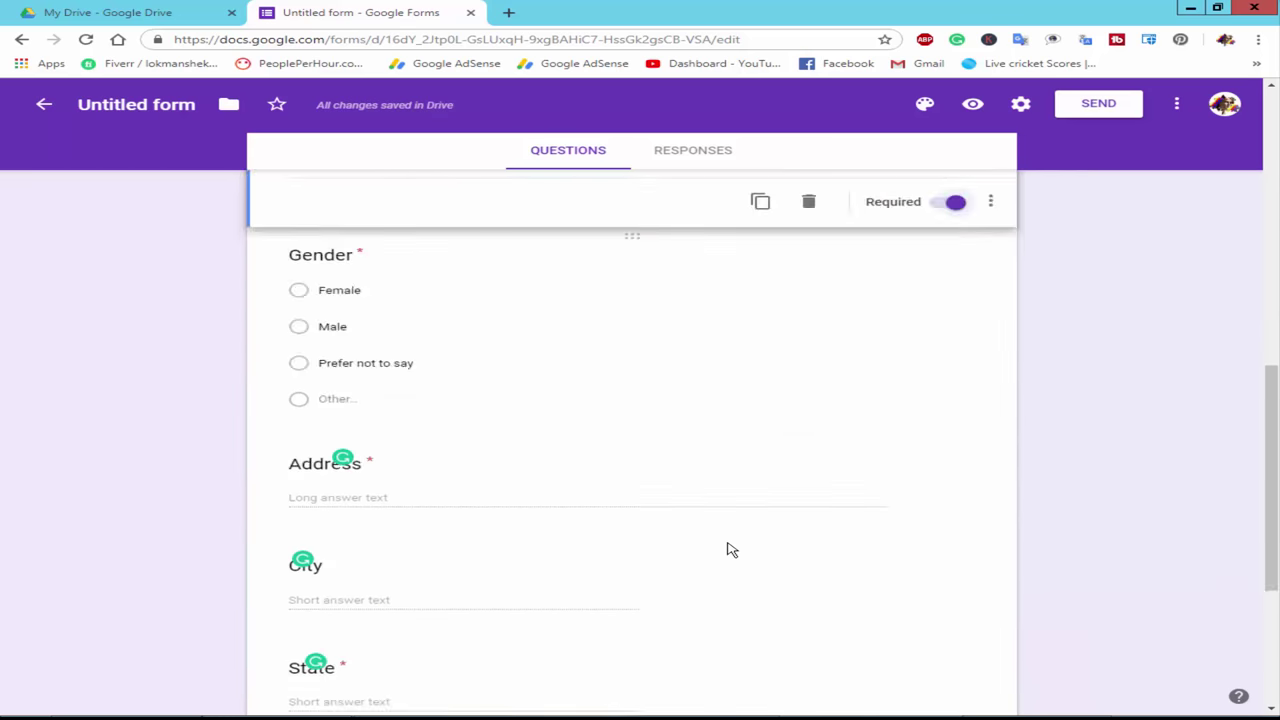
click(706, 614)
click(1059, 432)
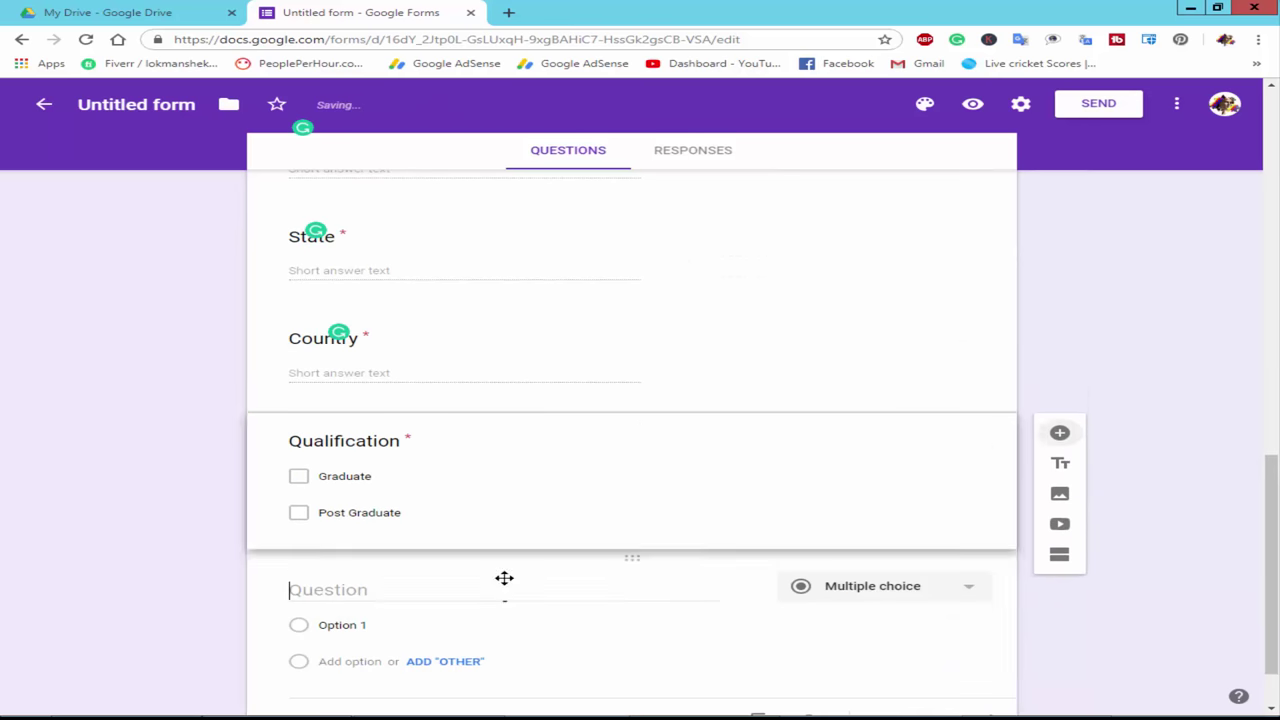
text(Comments)
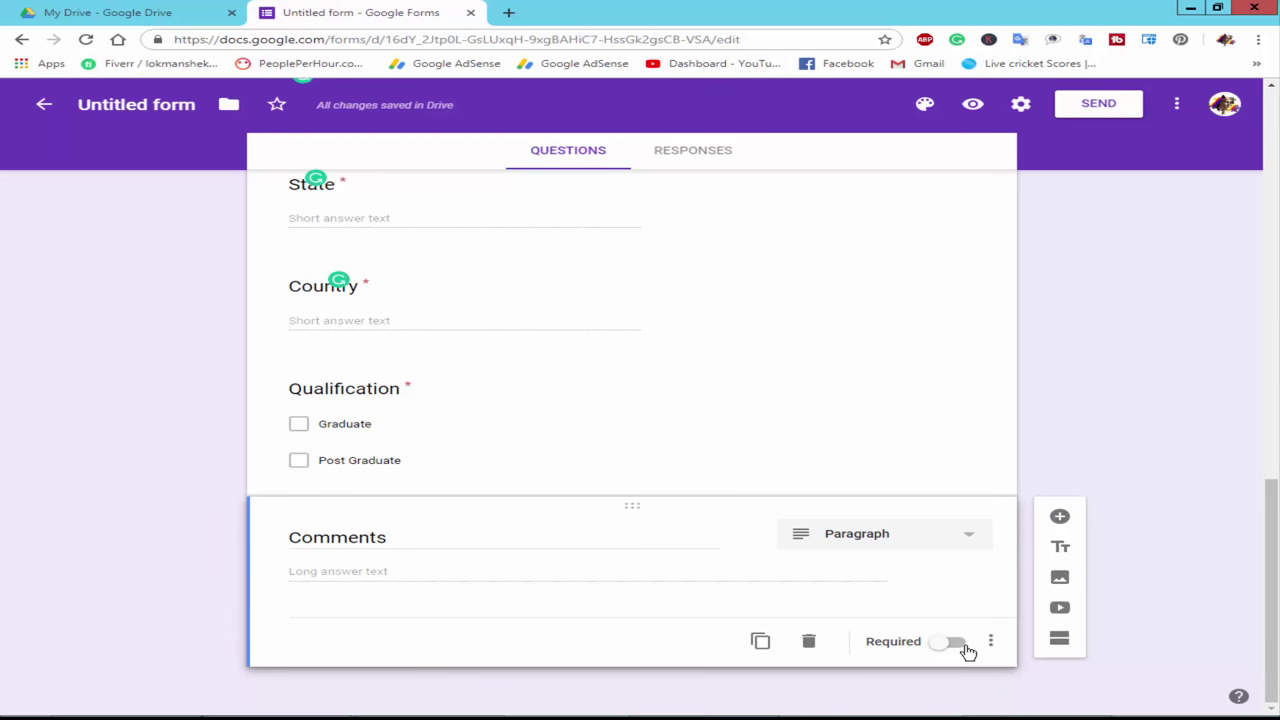
click(955, 642)
click(940, 645)
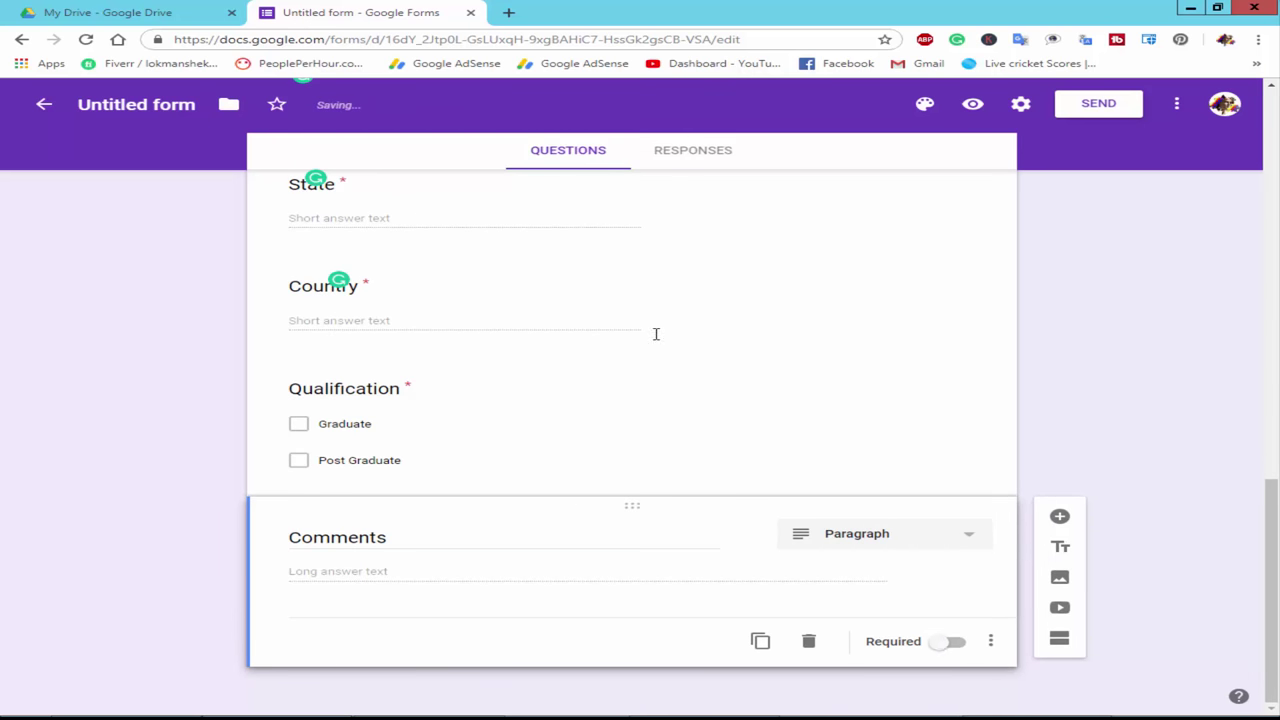
Step: Preview the form and review all its questions and required marks from First Name down to Comments
click(973, 105)
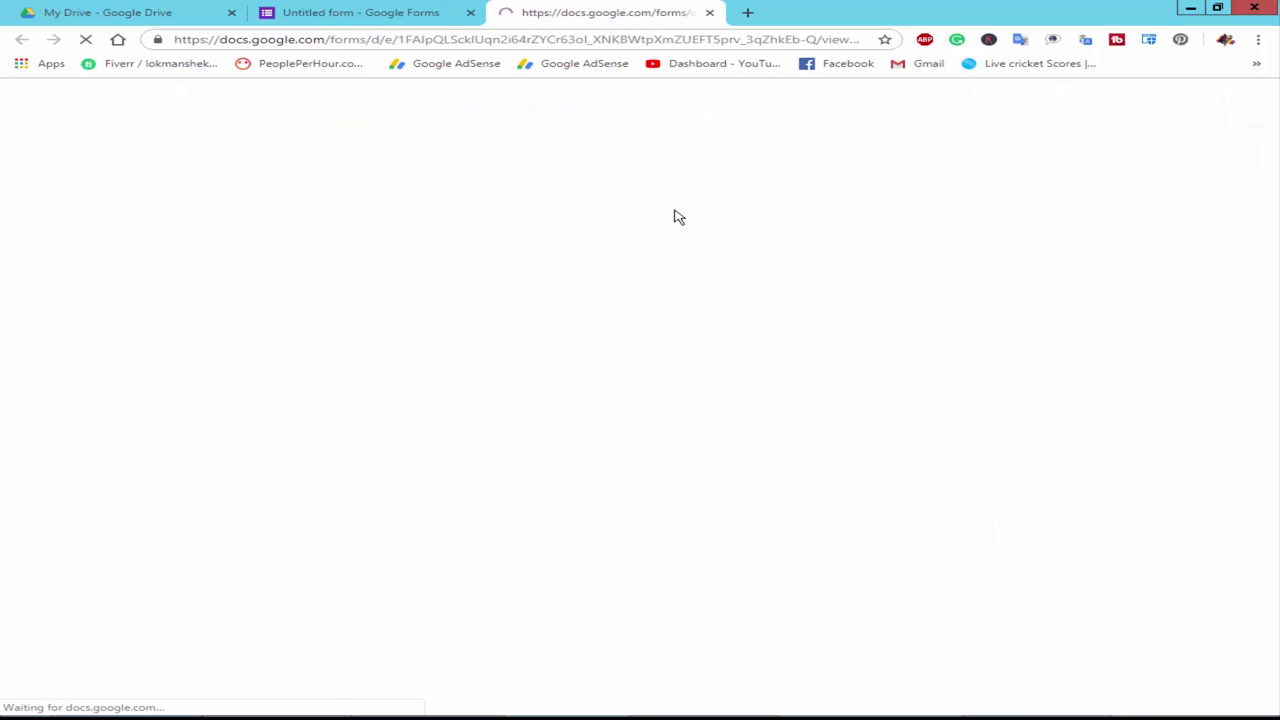
scroll(671, 427, down, 10)
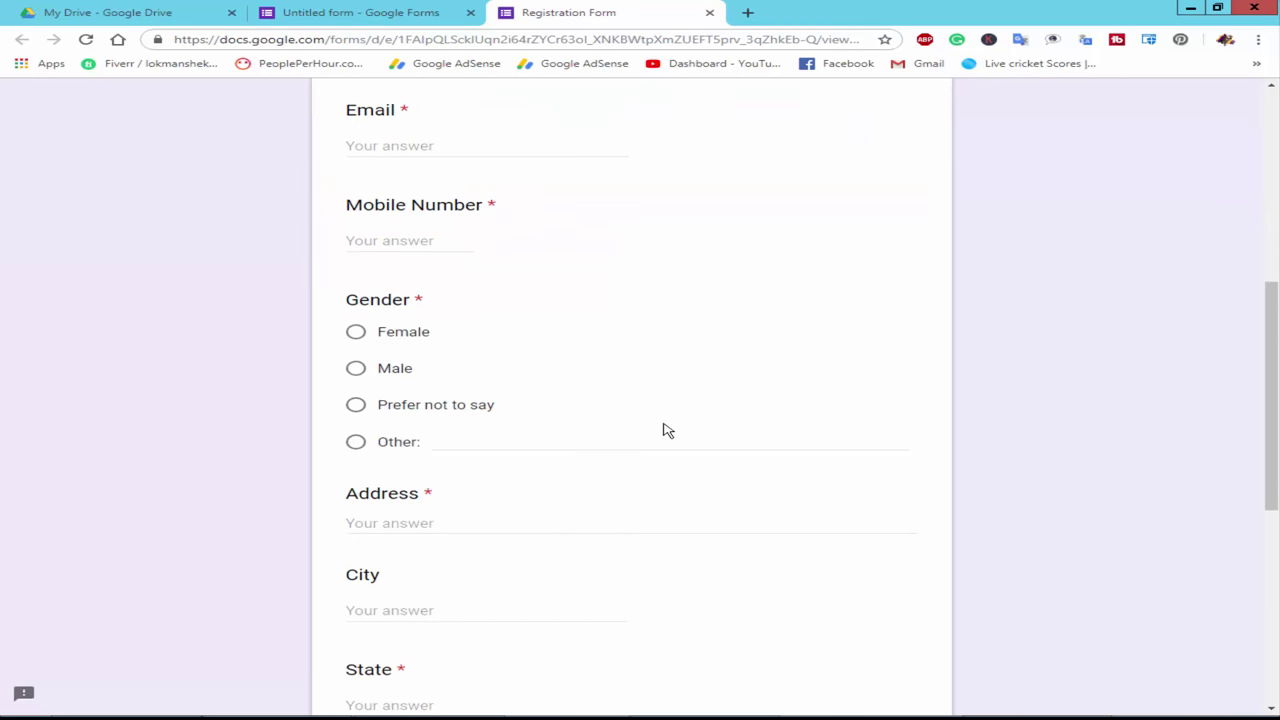
scroll(670, 431, up, 10)
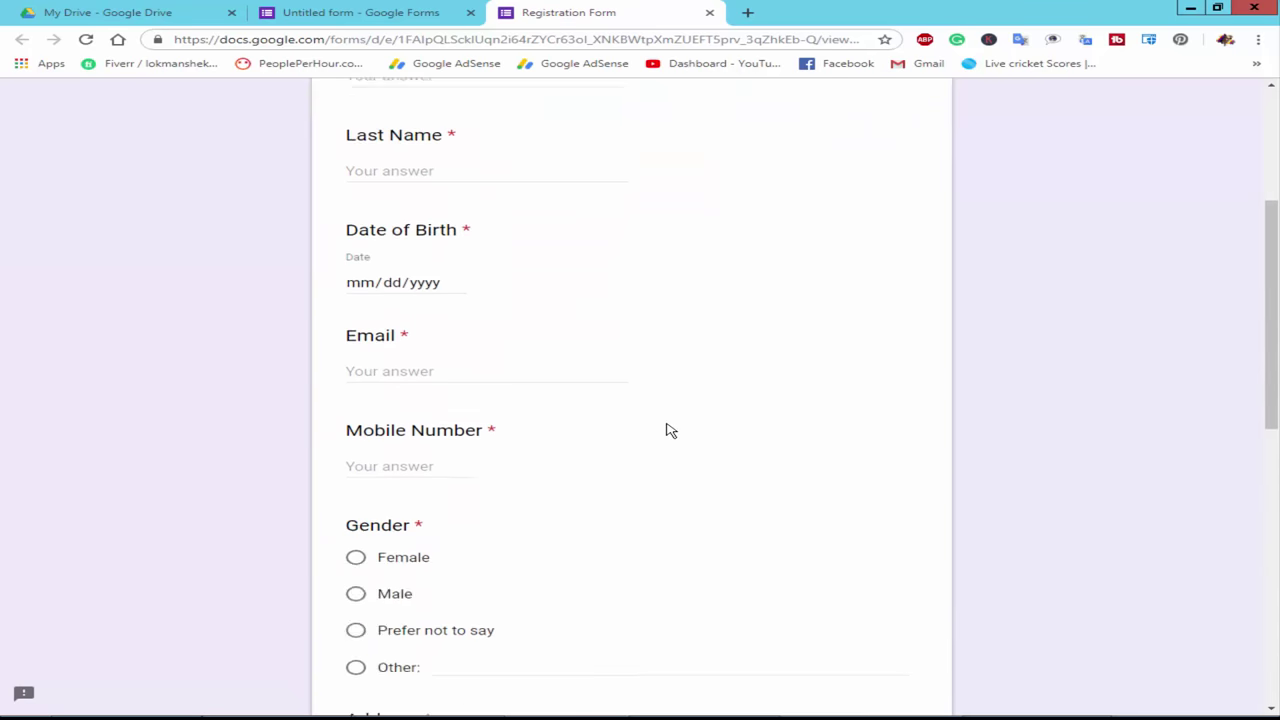
scroll(671, 431, down, 2)
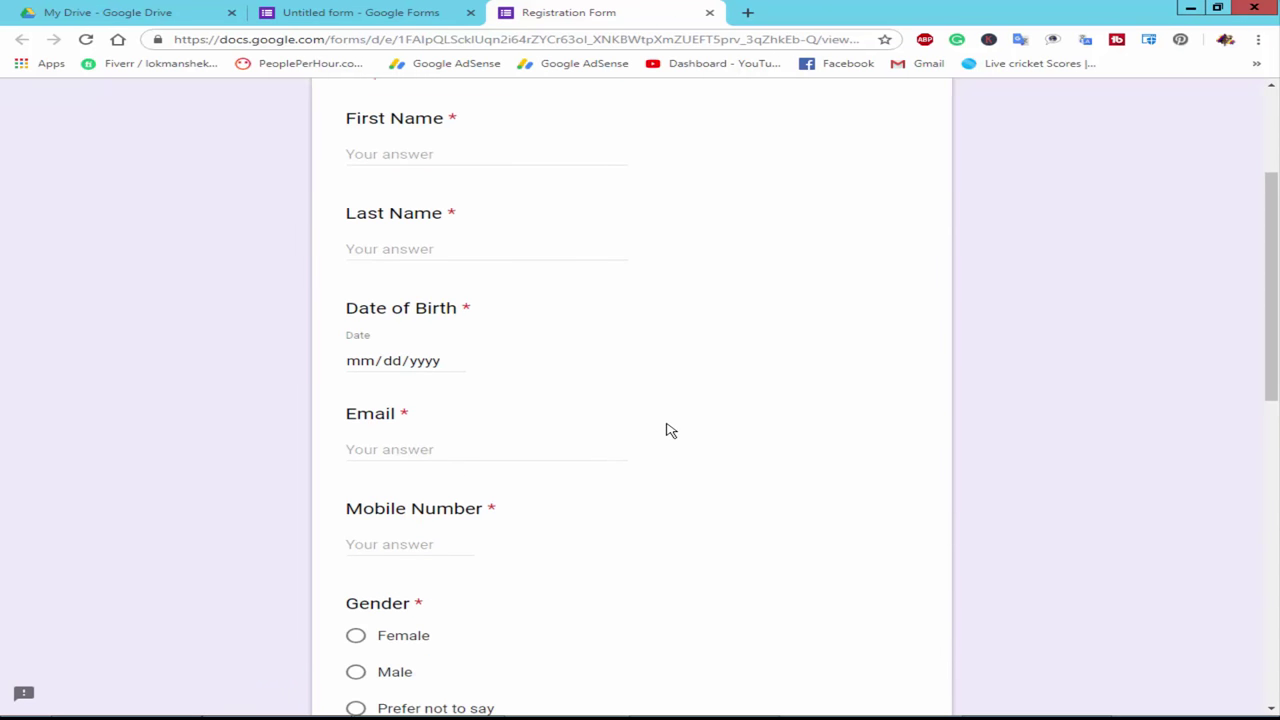
scroll(671, 430, down, 1)
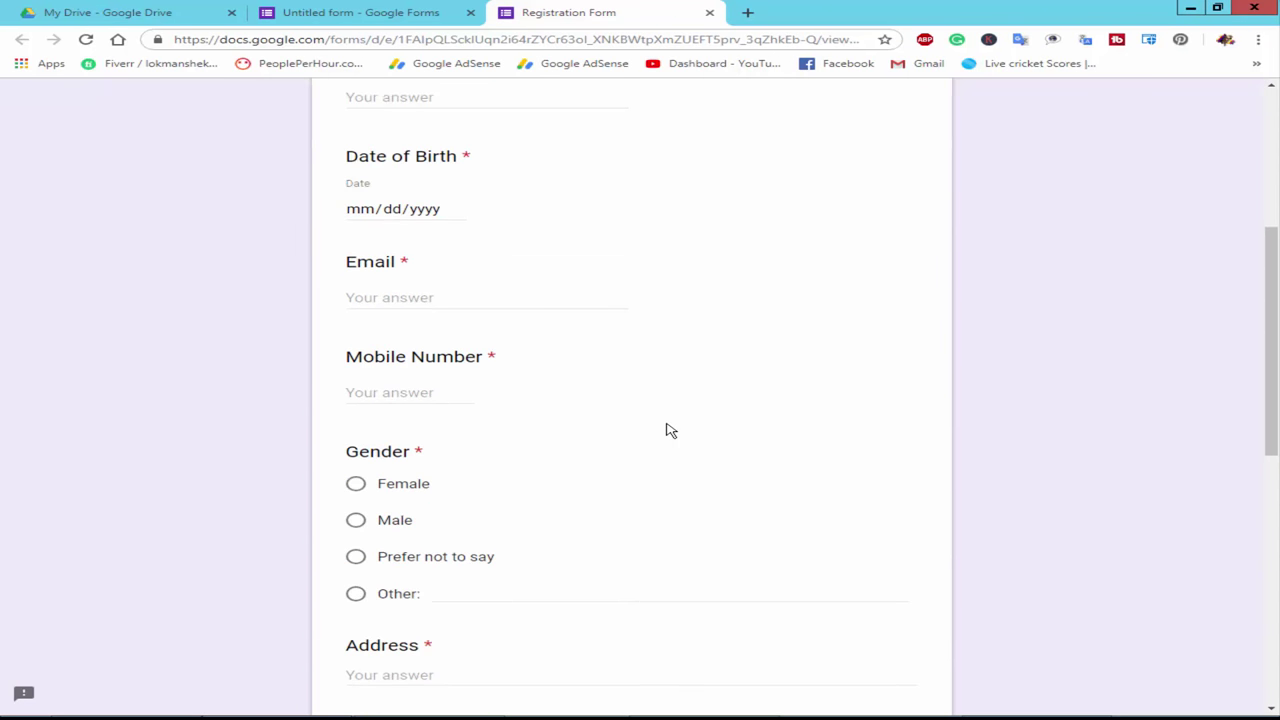
scroll(670, 431, down, 3)
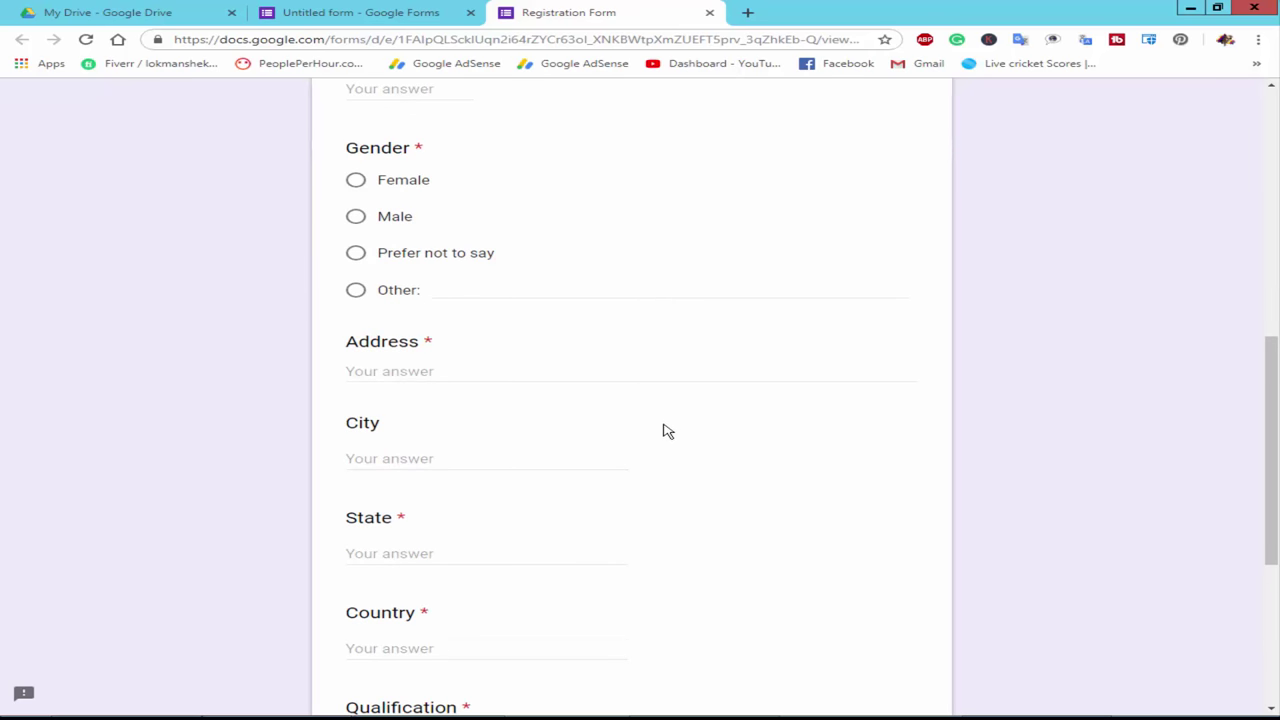
scroll(664, 425, down, 1)
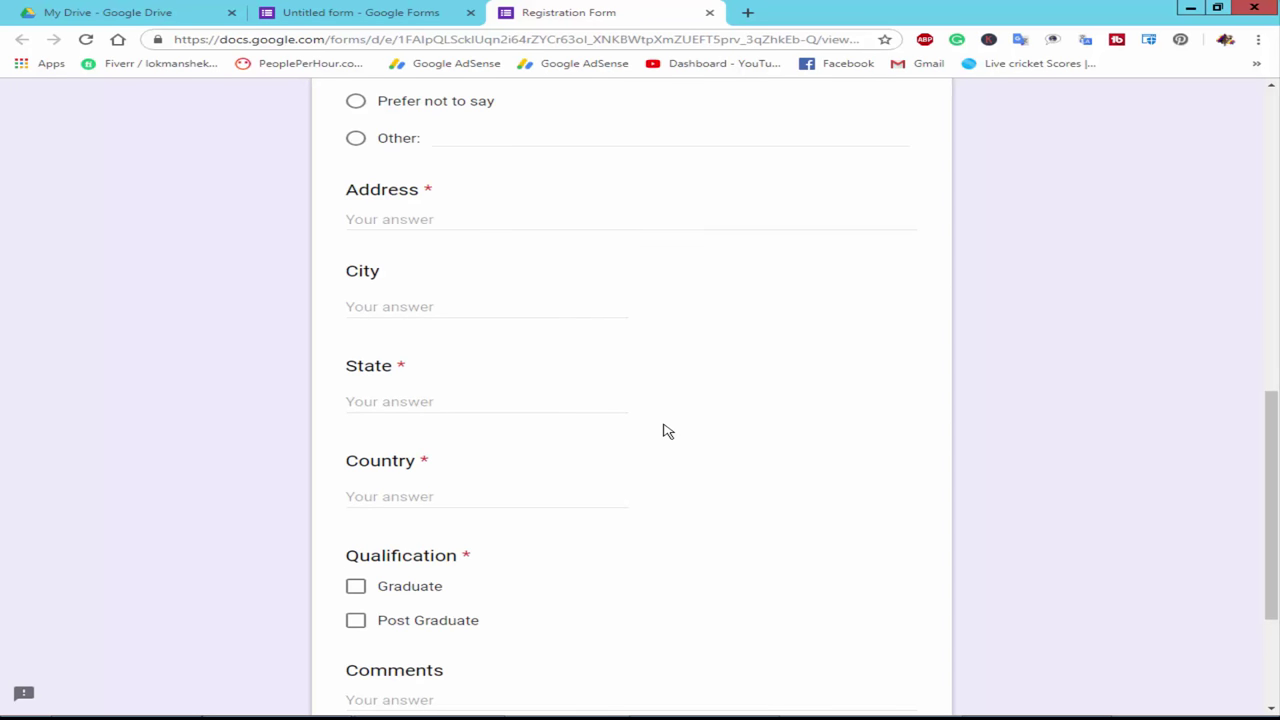
scroll(668, 431, down, 1)
scroll(666, 431, down, 2)
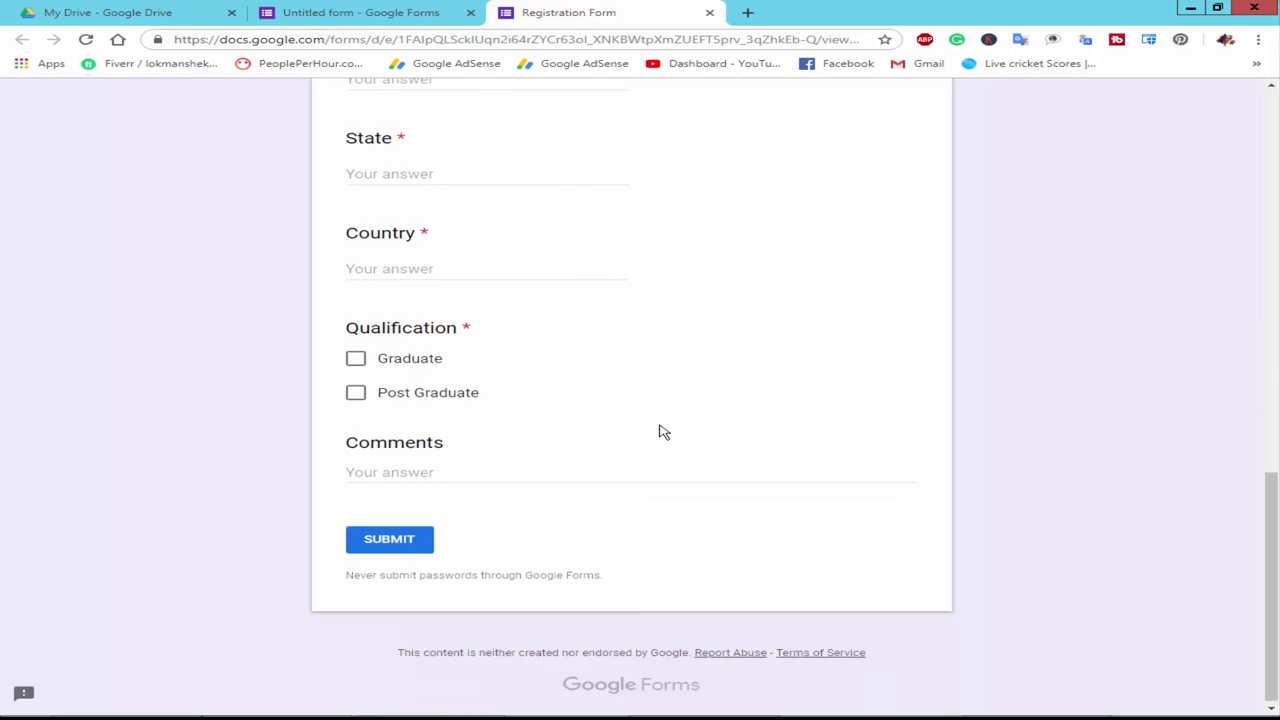
Step: Test the Qualification checkboxes in the preview by ticking and clearing Graduate and Post Graduate
click(356, 360)
click(358, 393)
click(358, 393)
click(356, 362)
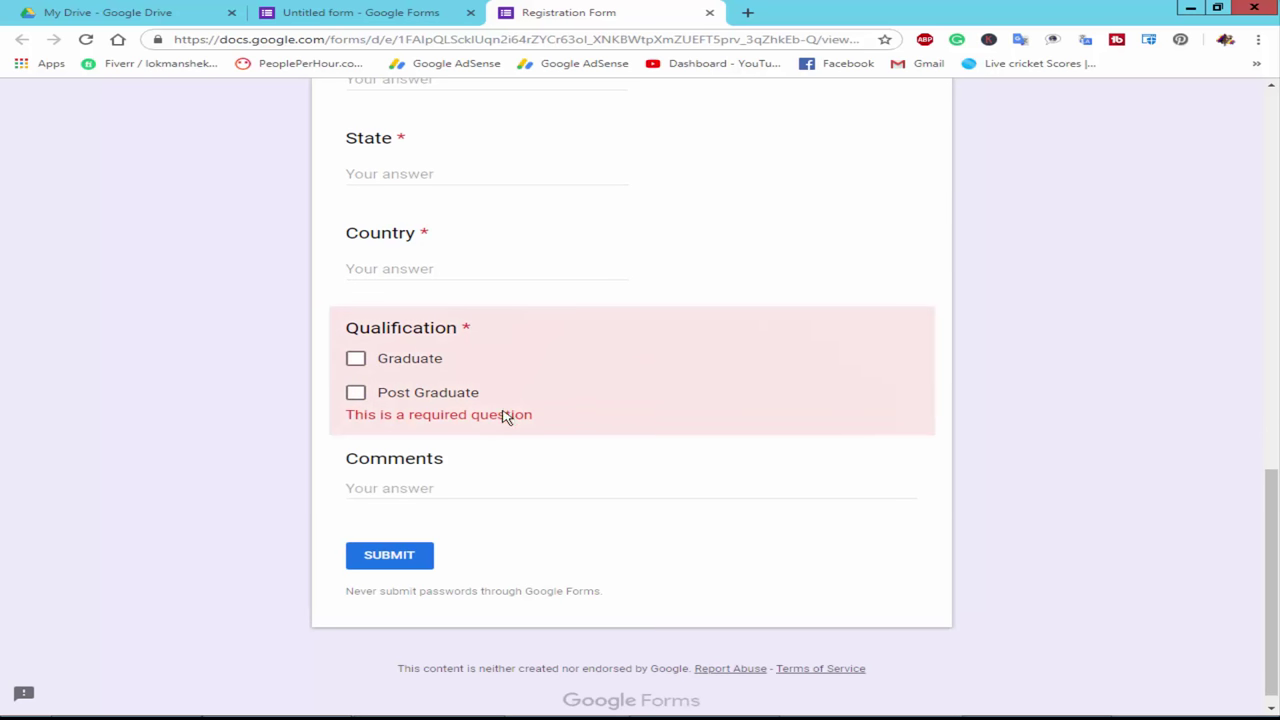
scroll(553, 496, down, 1)
scroll(557, 495, up, 15)
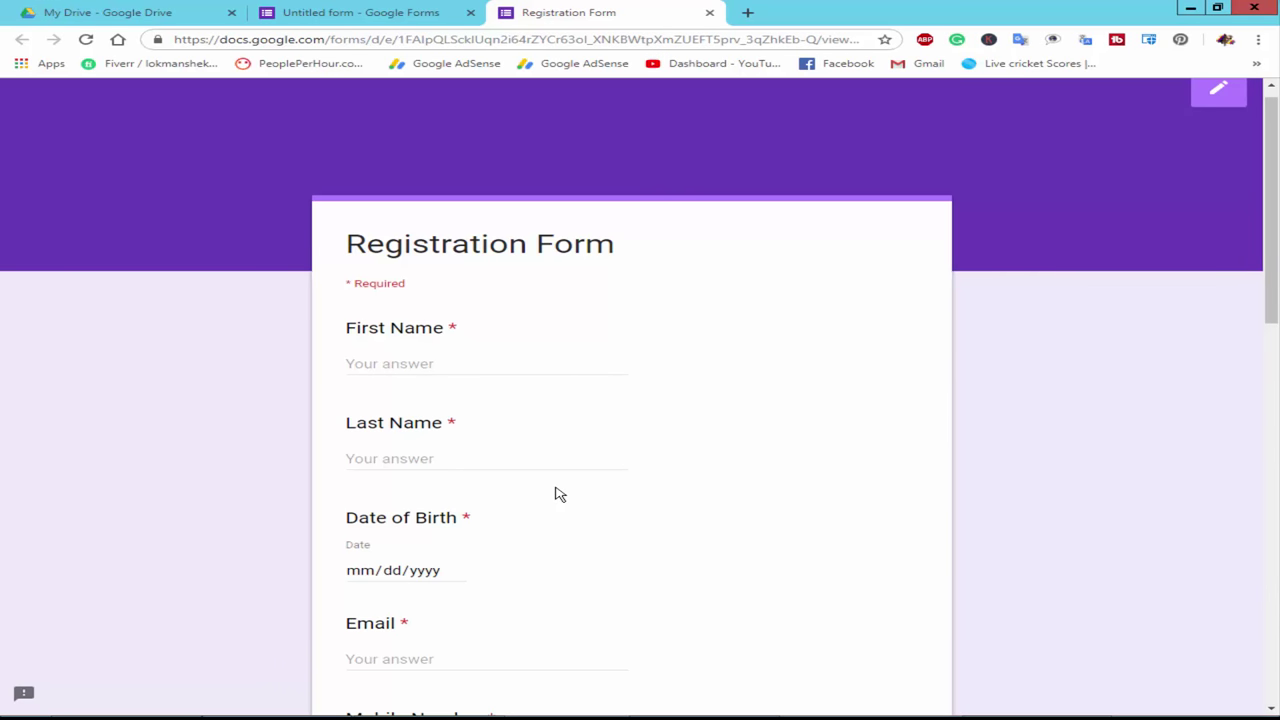
Step: Copy the web address of the previewed registration form and switch to Mozilla Firefox with its address field ready for input
click(577, 40)
key(ctrl+c)
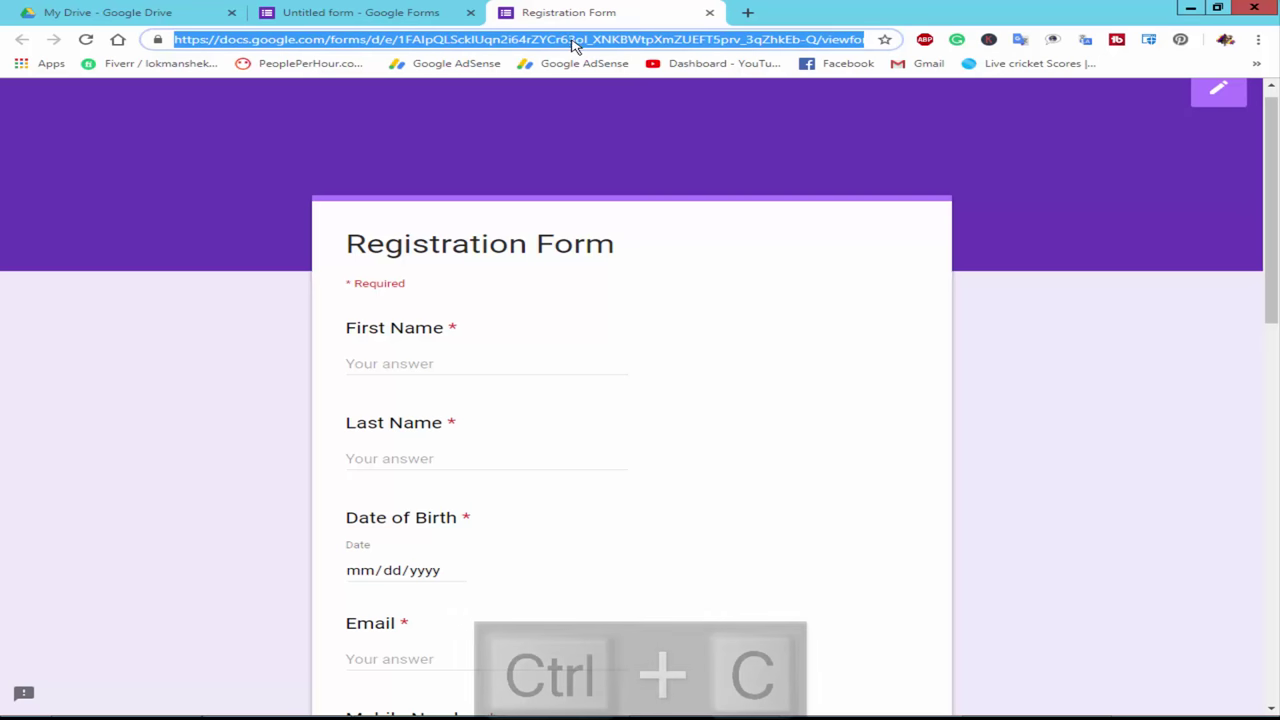
click(700, 452)
key(super)
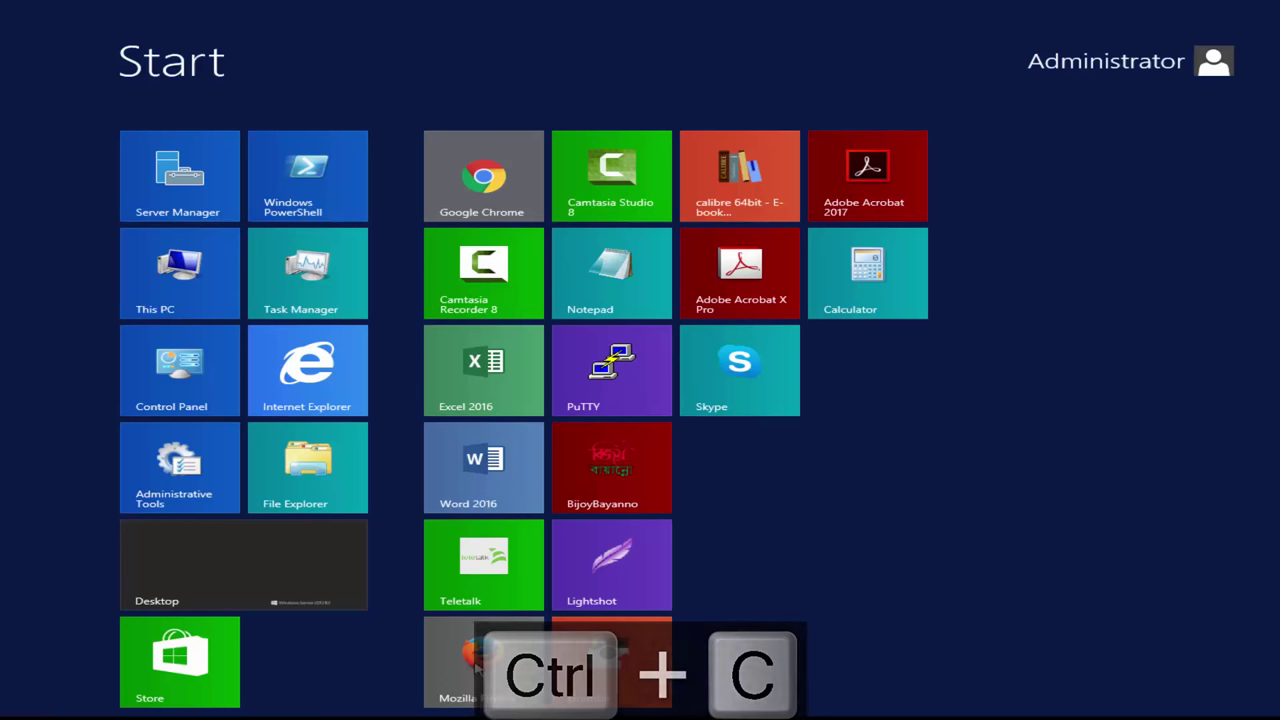
key(super)
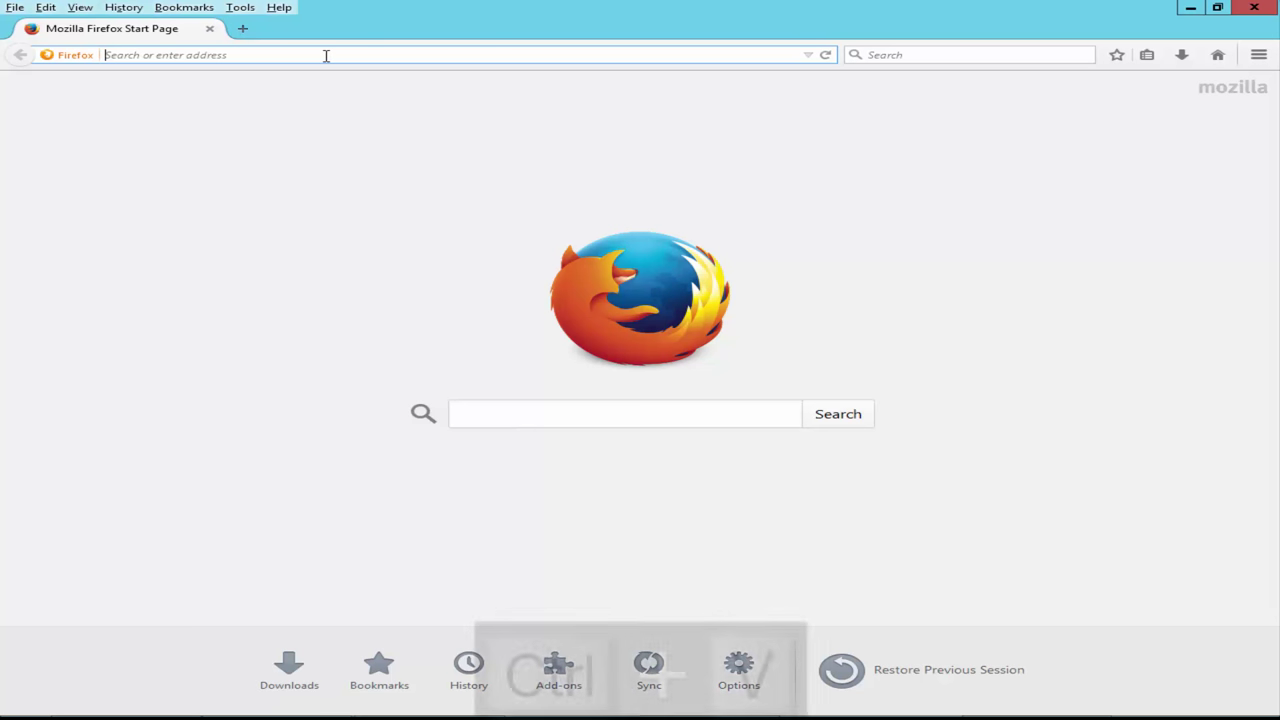
Step: Open the copied registration form address and review its questions from First Name down to Comments, checking the Date of Birth year field
key(ctrl+v)
key(Return)
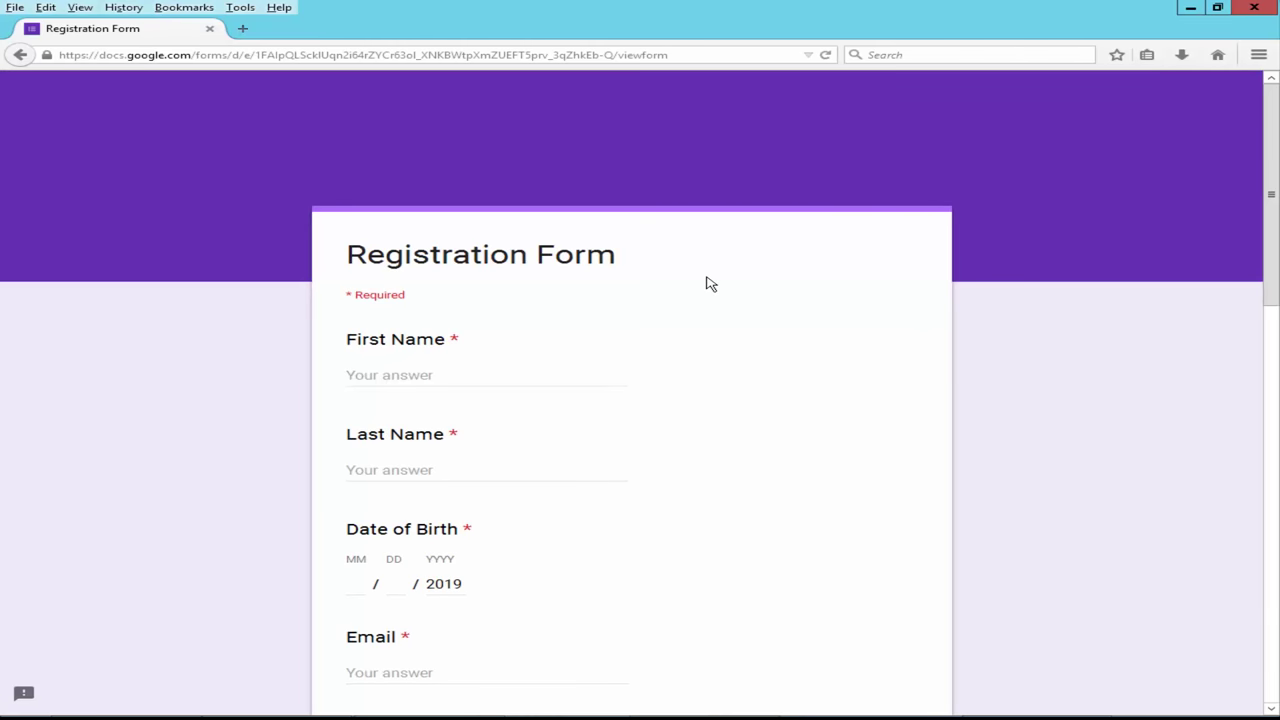
scroll(710, 285, down, 6)
scroll(710, 288, up, 3)
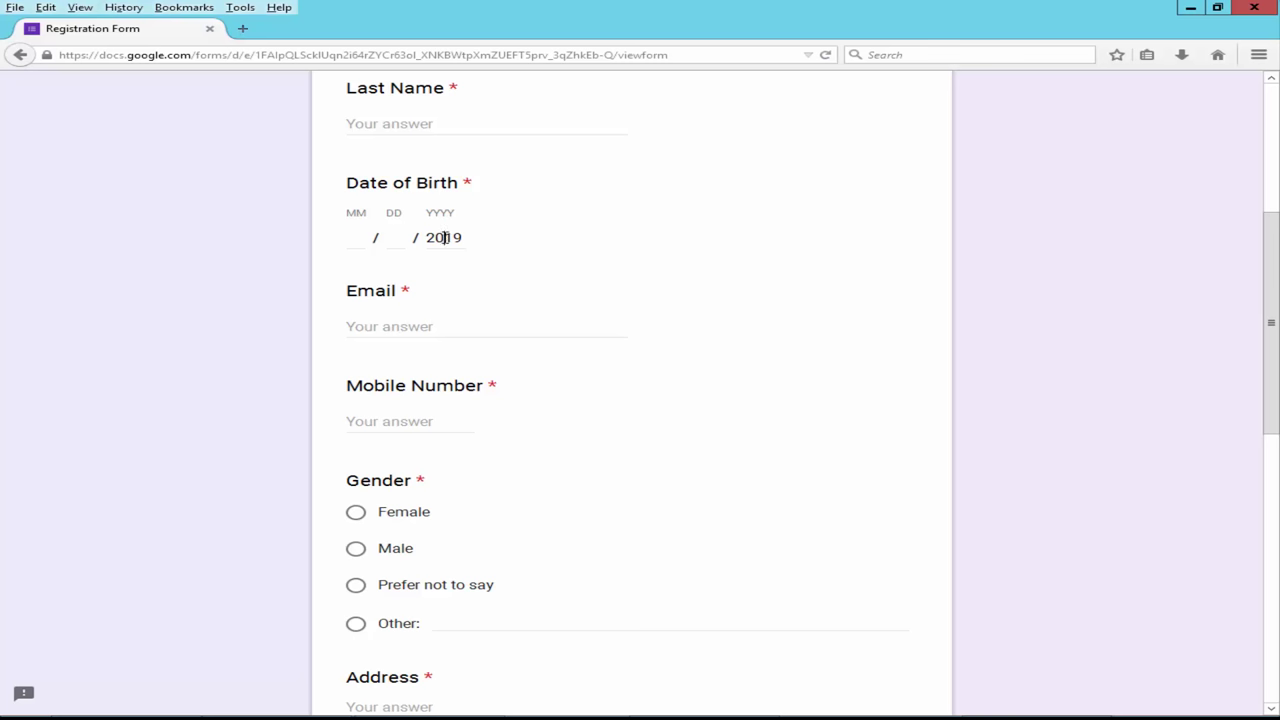
double_click(444, 237)
click(593, 320)
scroll(635, 325, down, 6)
scroll(643, 331, down, 2)
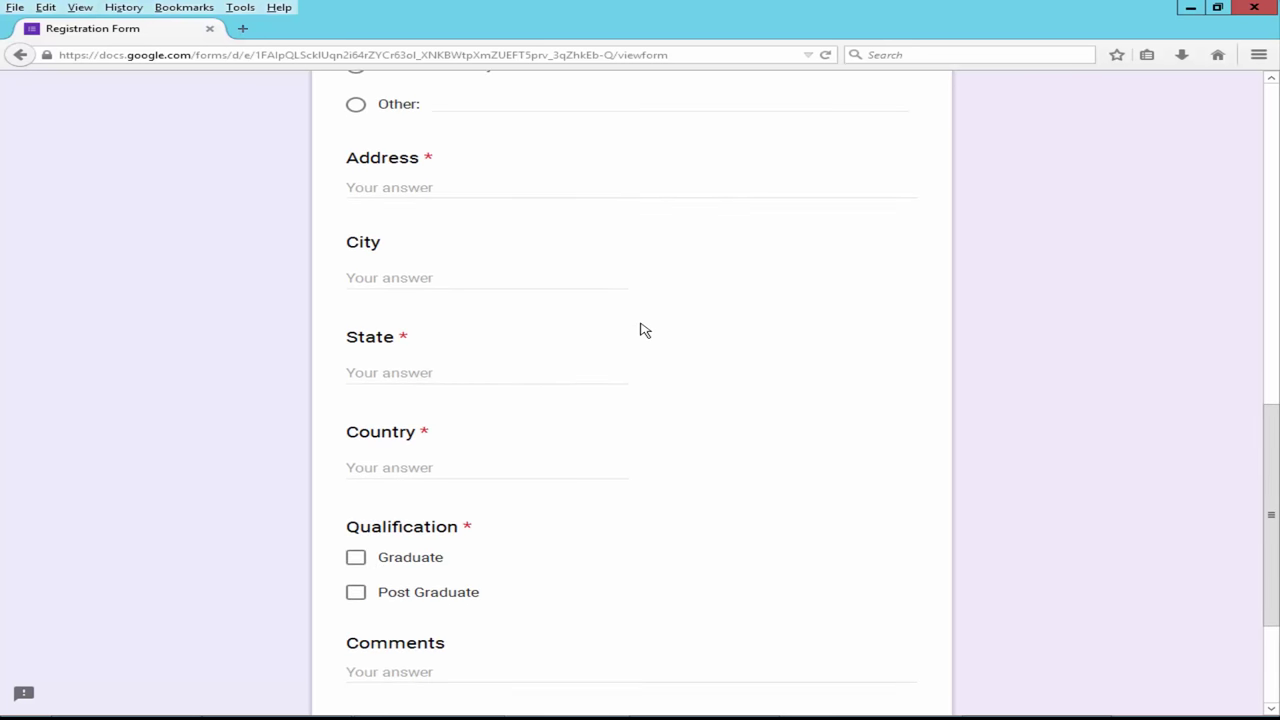
Step: Test the form's answer controls by choosing Male for Gender, ticking and clearing the Qualification checkboxes, and activating the Country field
scroll(543, 300, up, 3)
click(356, 203)
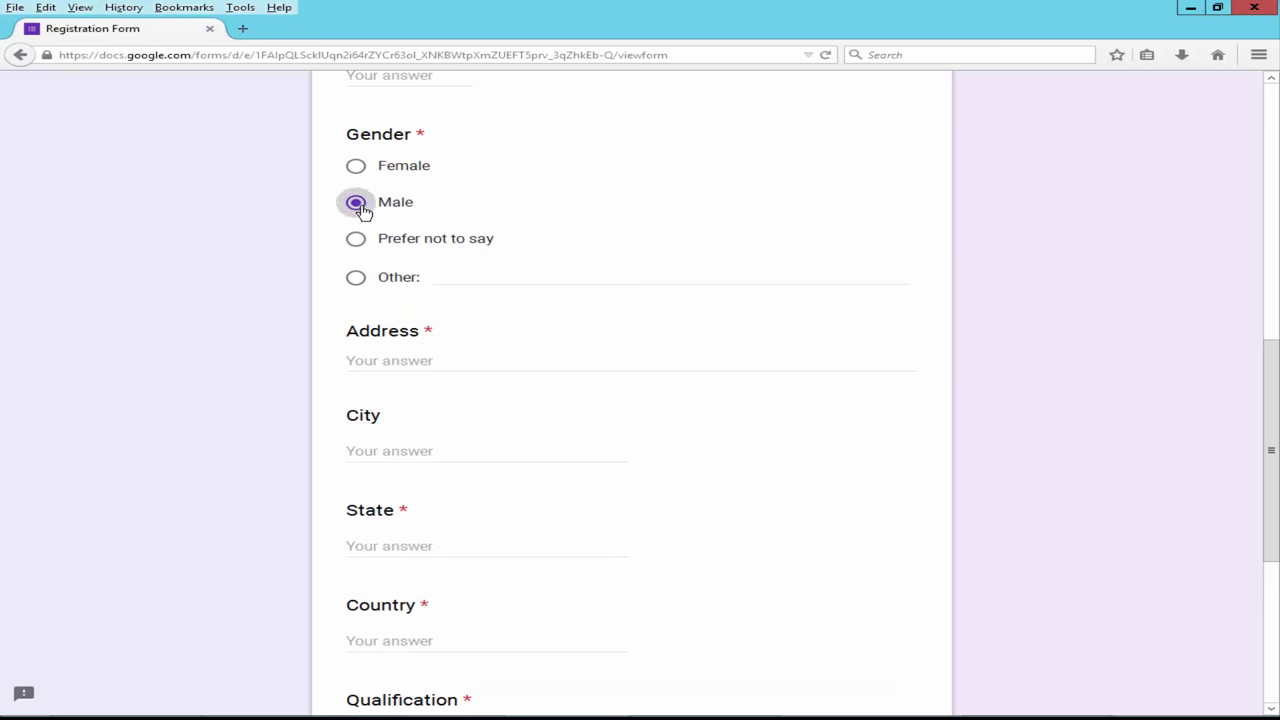
scroll(600, 360, down, 4)
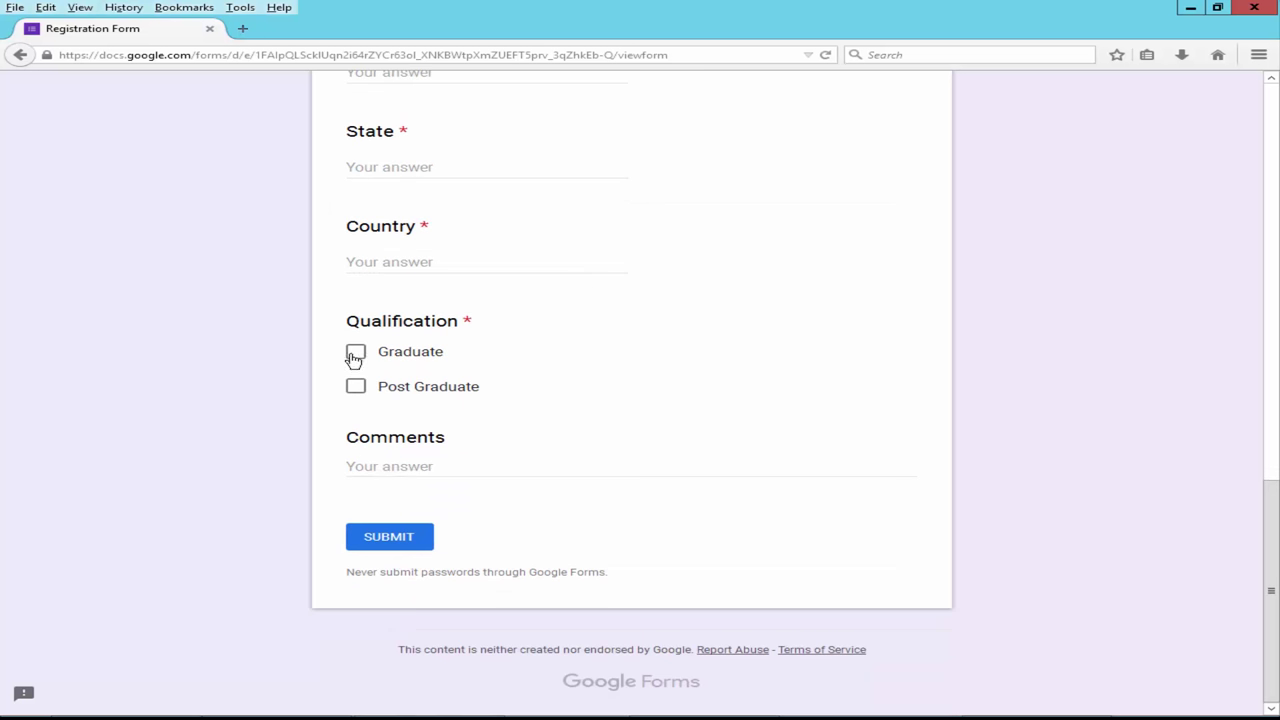
click(355, 355)
click(355, 358)
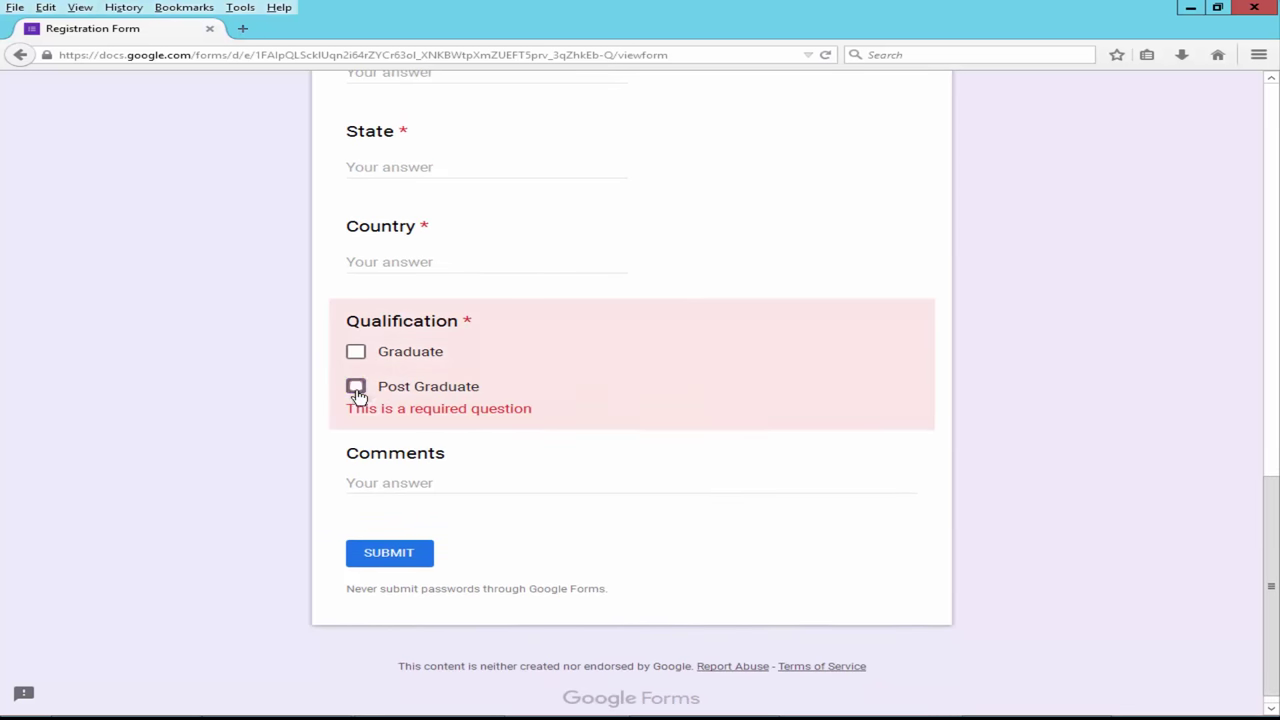
click(463, 268)
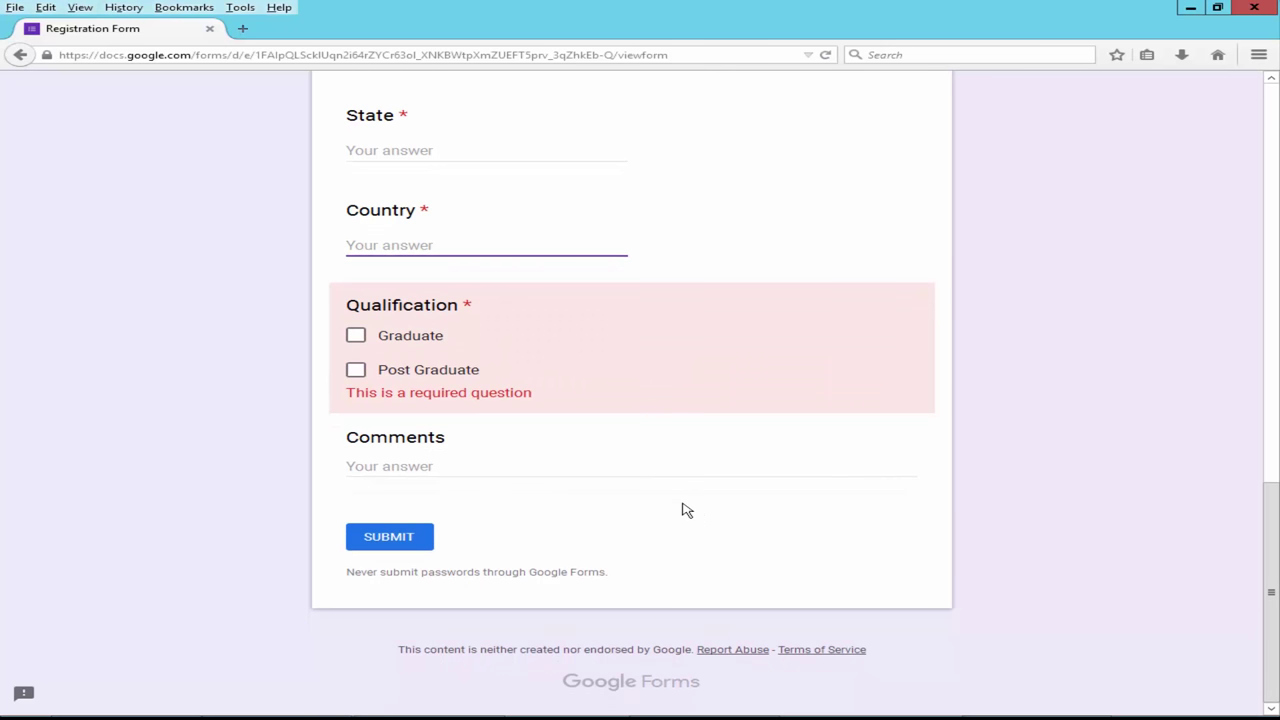
scroll(680, 500, up, 5)
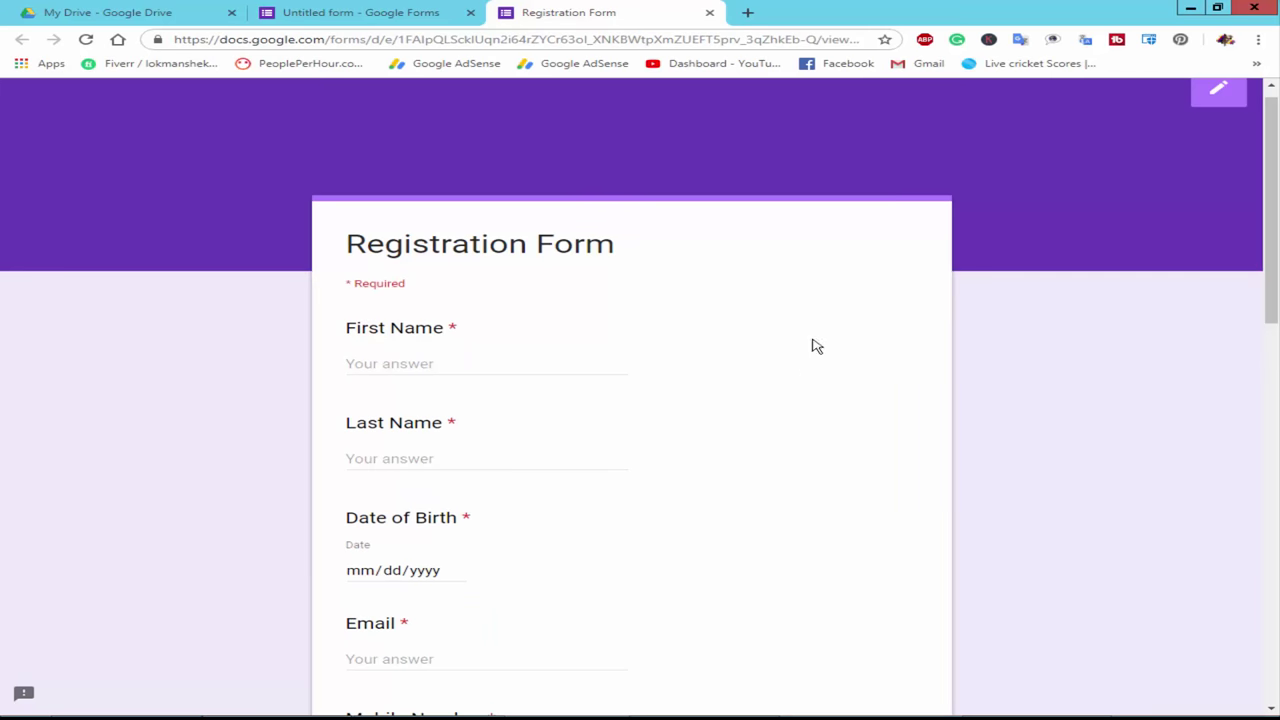